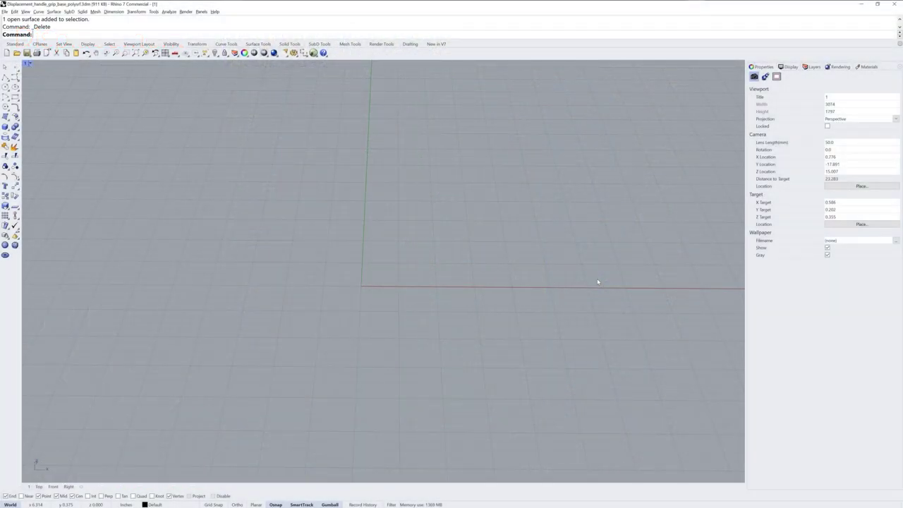
Step: Create a square plane surface centered on the origin with a side length of 20 inches
left_click(259, 43)
left_click(6, 127)
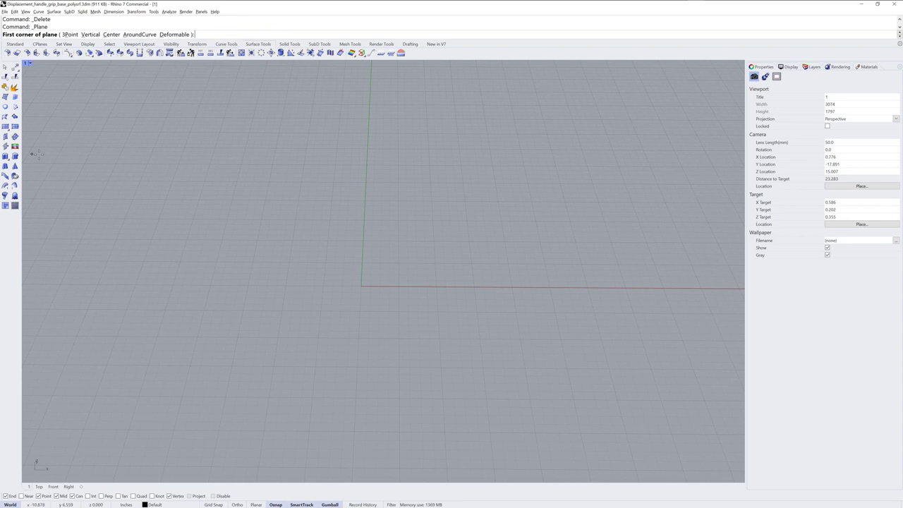
left_click(111, 33)
type("0")
key("Return")
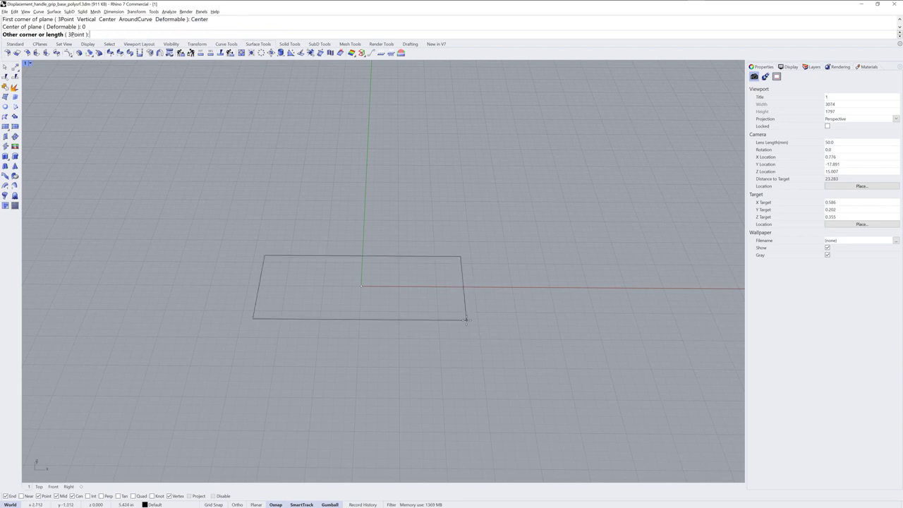
type("20")
key("Return")
key("Return")
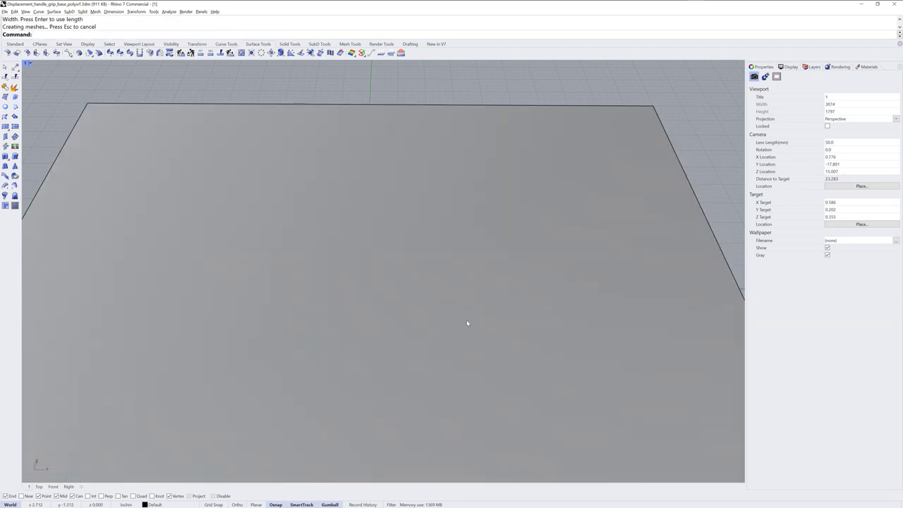
Step: Show the plane's control points, select its far corner point to inspect it, and turn the points off
key("ctrl+shift+e")
mouse_move(444, 332)
right_mouse_down()
mouse_move(430, 314)
mouse_move(446, 314)
mouse_move(407, 300)
mouse_move(442, 317)
right_mouse_up()
left_click(452, 322)
key("F10")
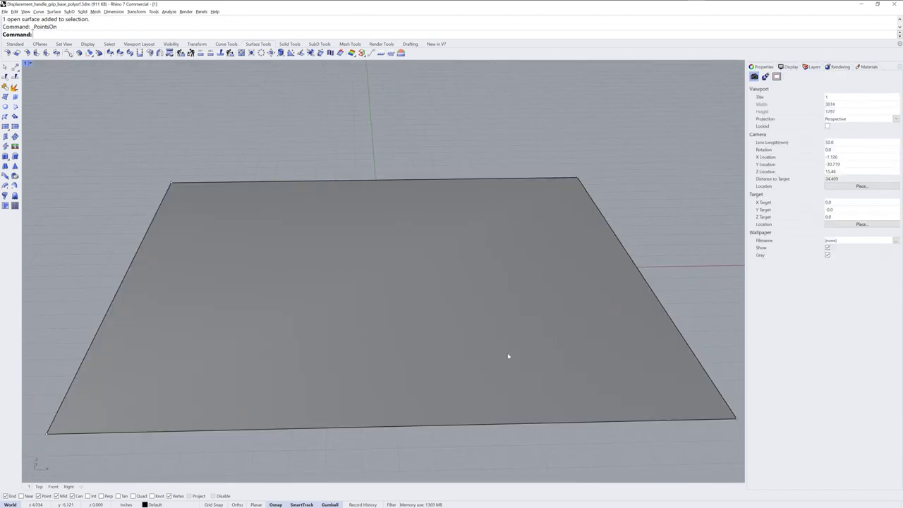
left_click(171, 184)
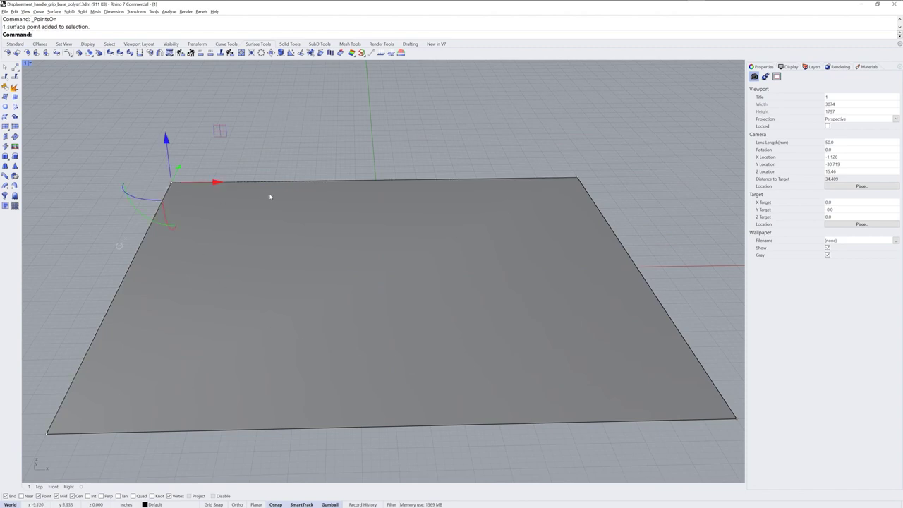
key("F11")
Step: Assign a new Granite Texture as the plane's displacement texture and turn displacement on
right_click_drag(431, 287, 428, 315)
left_click(417, 320)
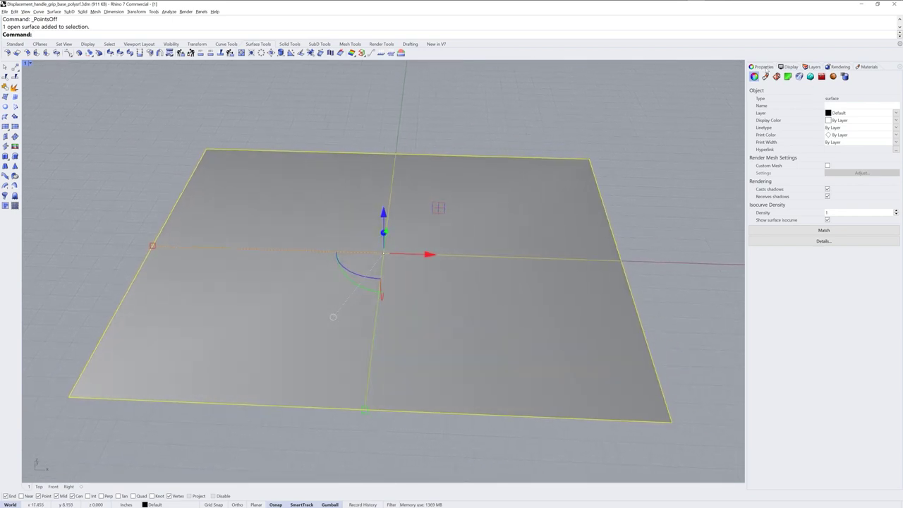
left_click(833, 76)
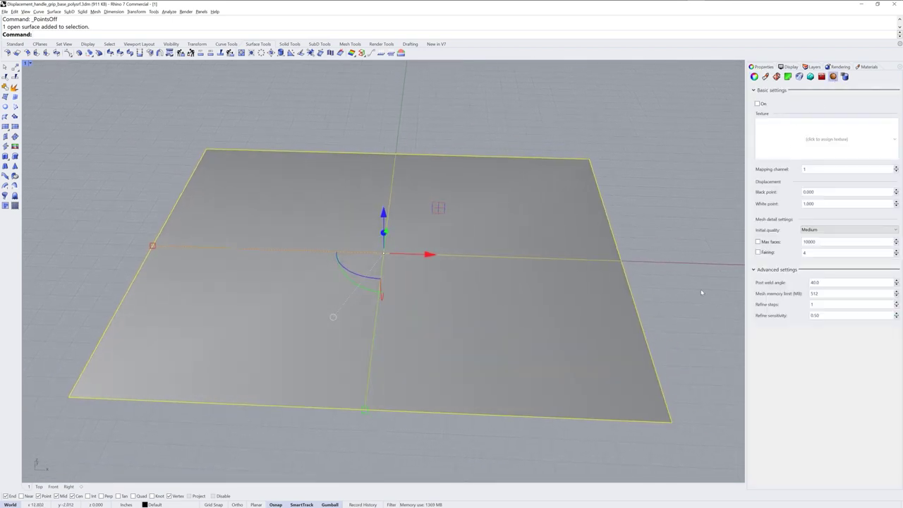
left_click(827, 139)
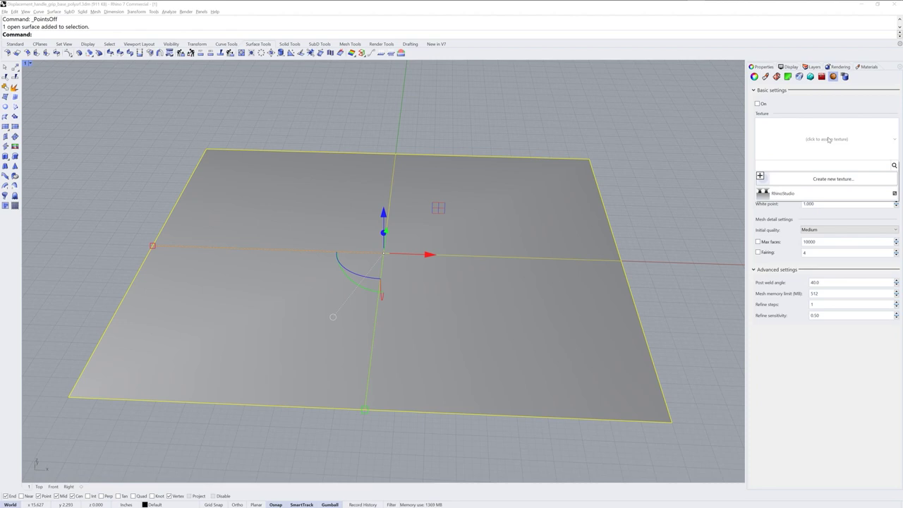
left_click(824, 181)
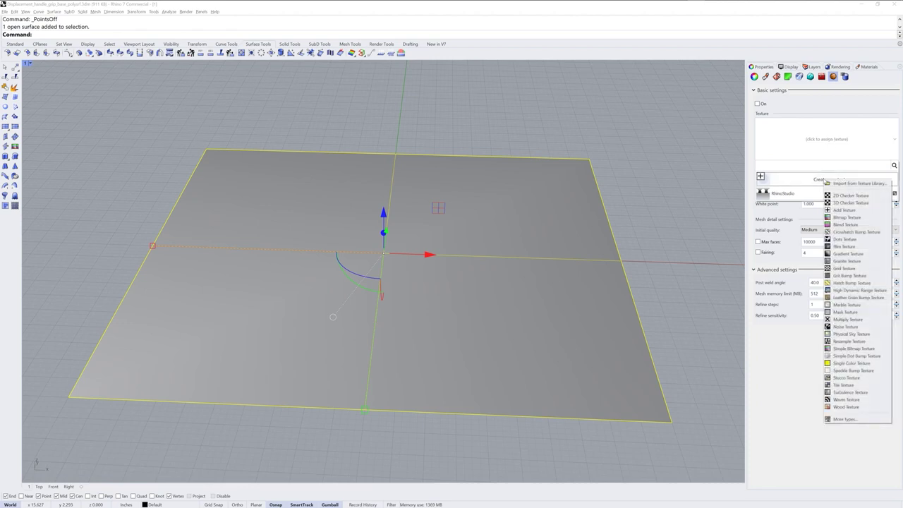
left_click(866, 262)
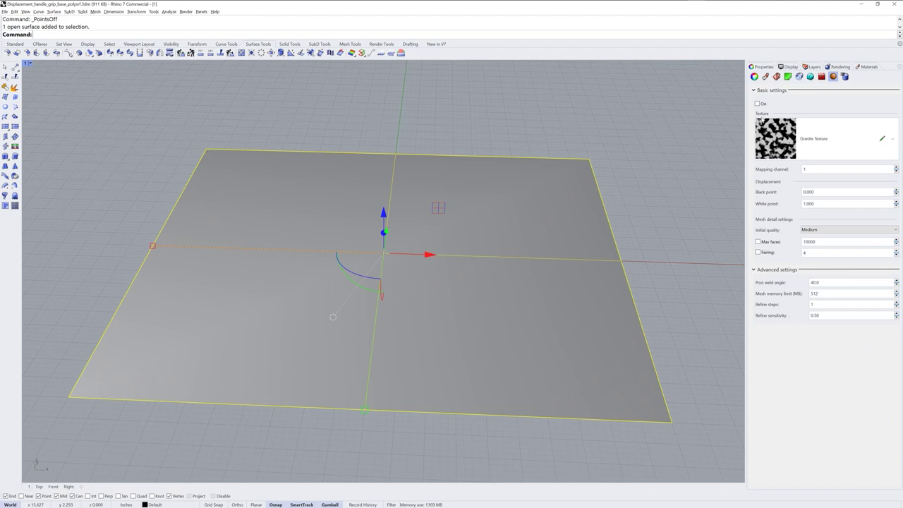
left_click(759, 103)
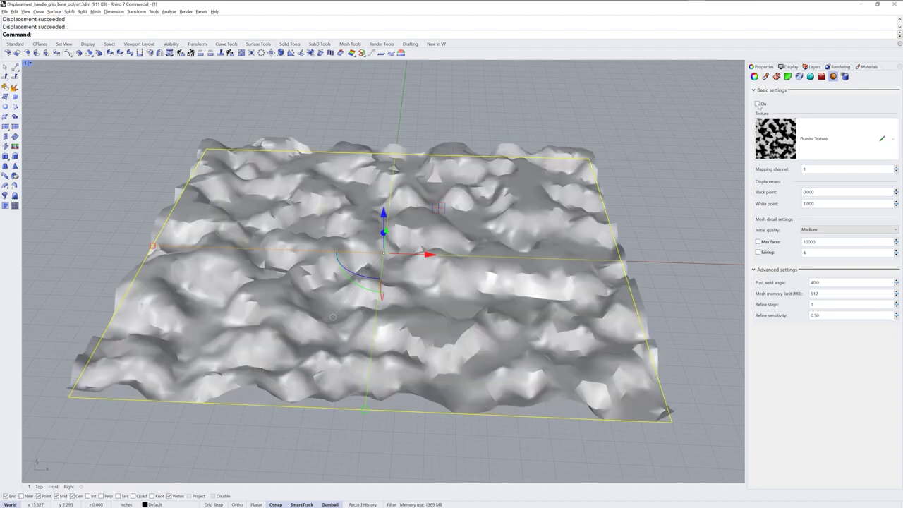
Step: Raise the displacement mesh's initial quality to High and finally to Very high
right_click_drag(642, 262, 571, 273)
key("Left")
key("Left")
key("Left")
key("Left")
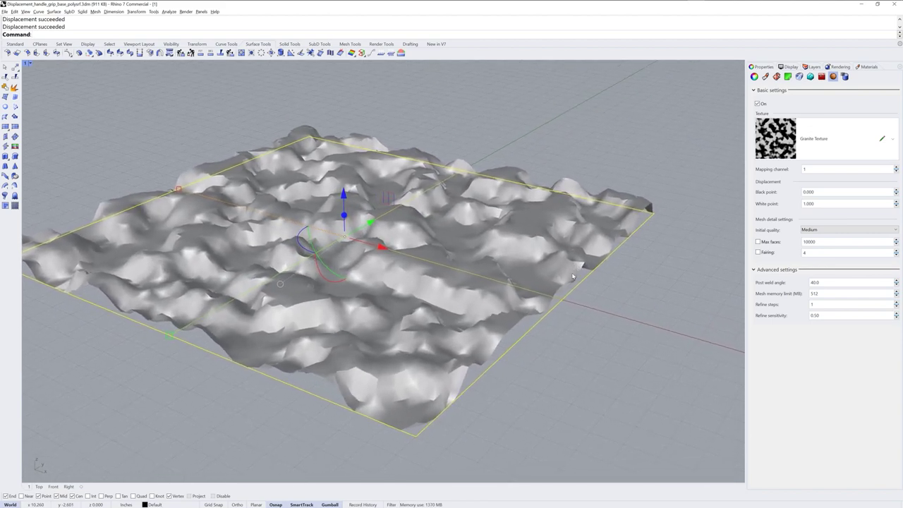
right_click_drag(573, 282, 601, 288)
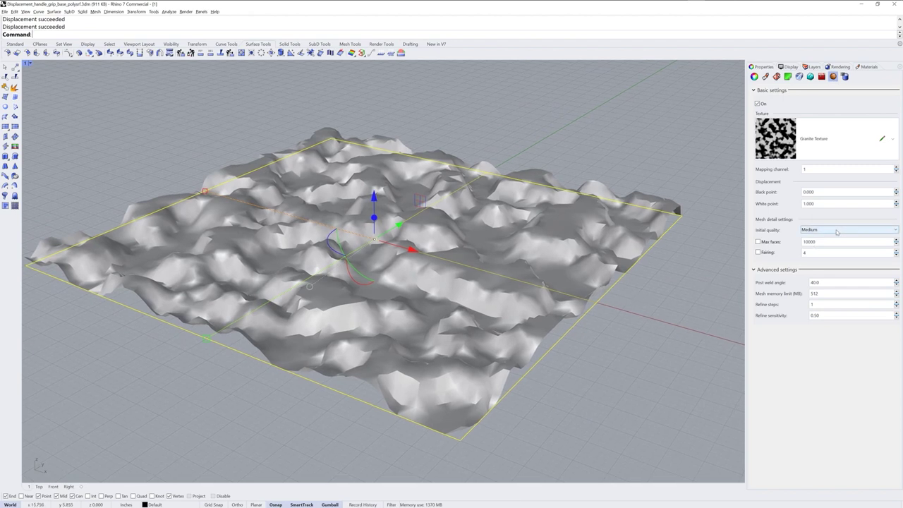
left_click(837, 231)
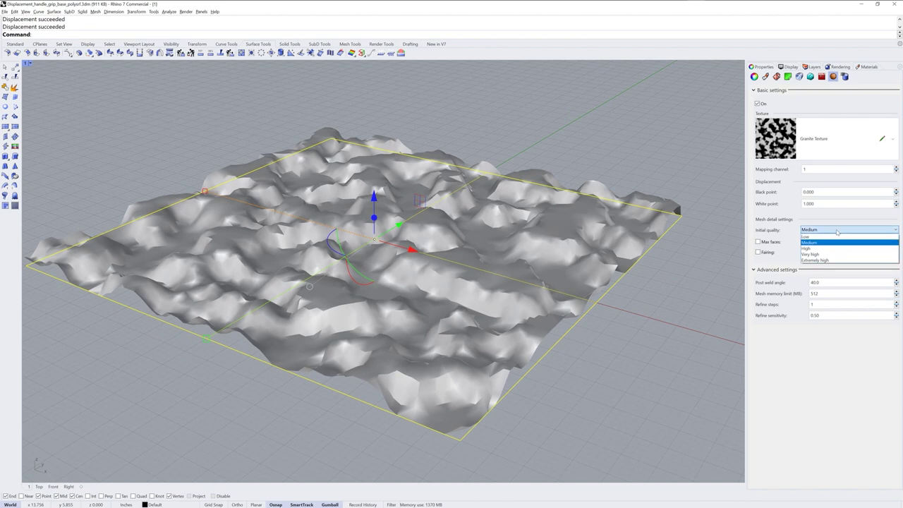
left_click(836, 248)
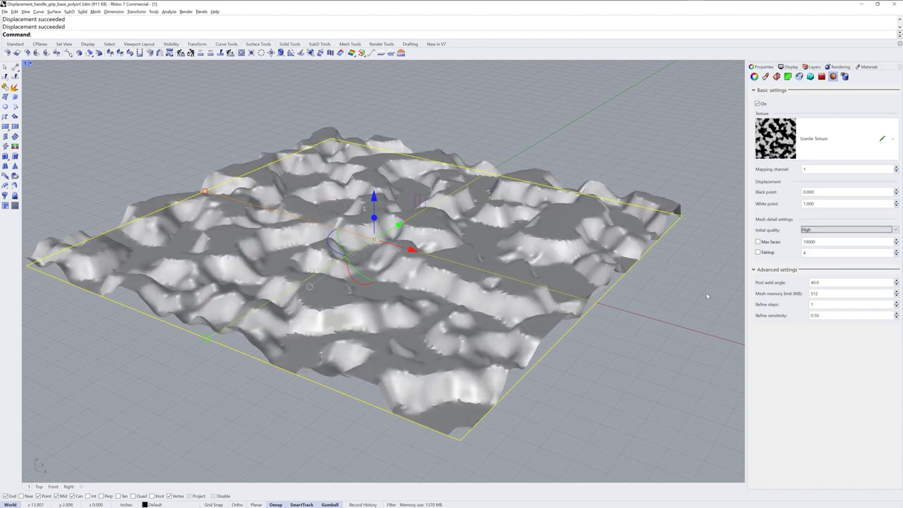
left_click(840, 230)
left_click(812, 254)
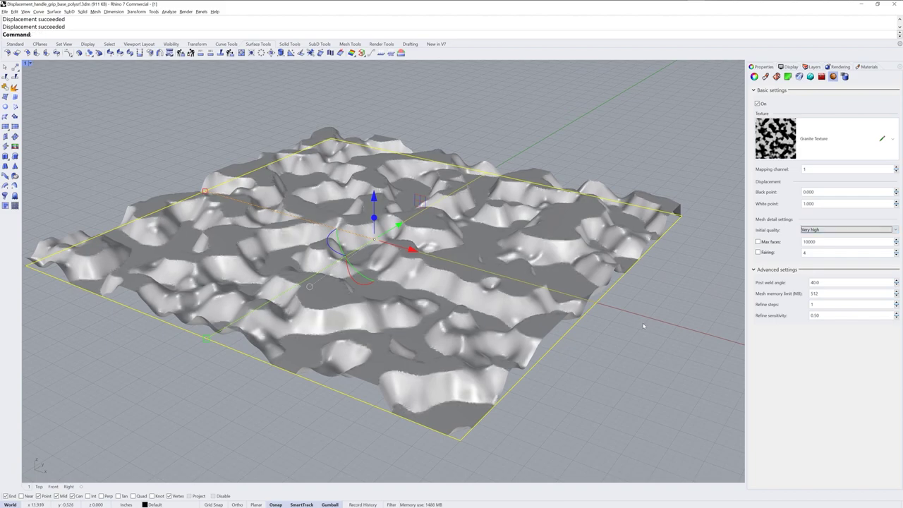
Step: Set the Right view to Shaded display and examine the height of the selected displaced plane near its end
right_click_drag(609, 313, 543, 309)
key("Escape")
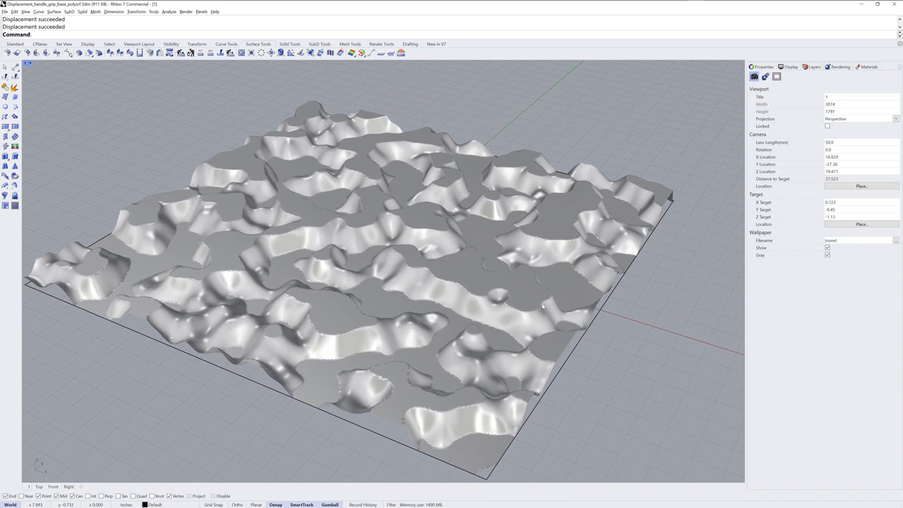
left_click(543, 309)
scroll(543, 308, "down", 4)
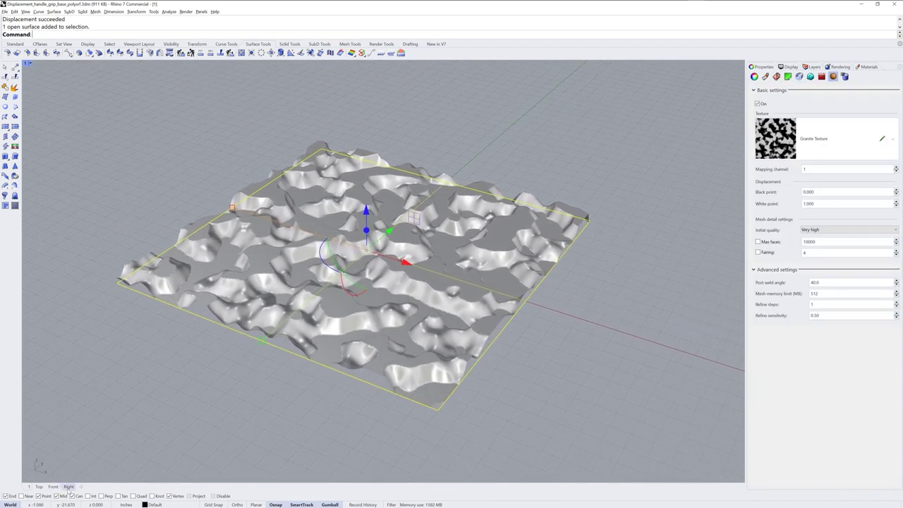
left_click(68, 486)
right_click_drag(288, 351, 381, 385)
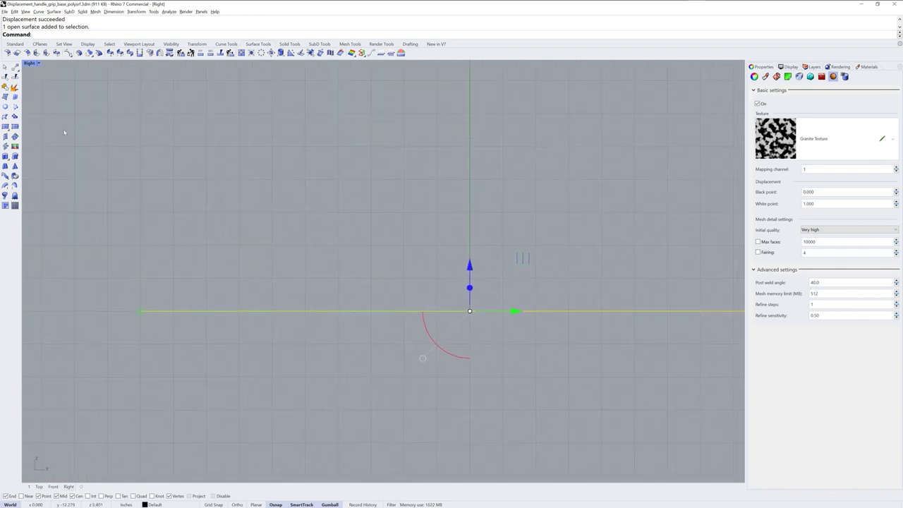
left_click(38, 63)
left_click(41, 94)
mouse_move(110, 377)
right_mouse_down()
mouse_move(315, 379)
mouse_move(239, 331)
mouse_move(283, 309)
mouse_move(358, 310)
right_mouse_up()
scroll(238, 330, "up", 5)
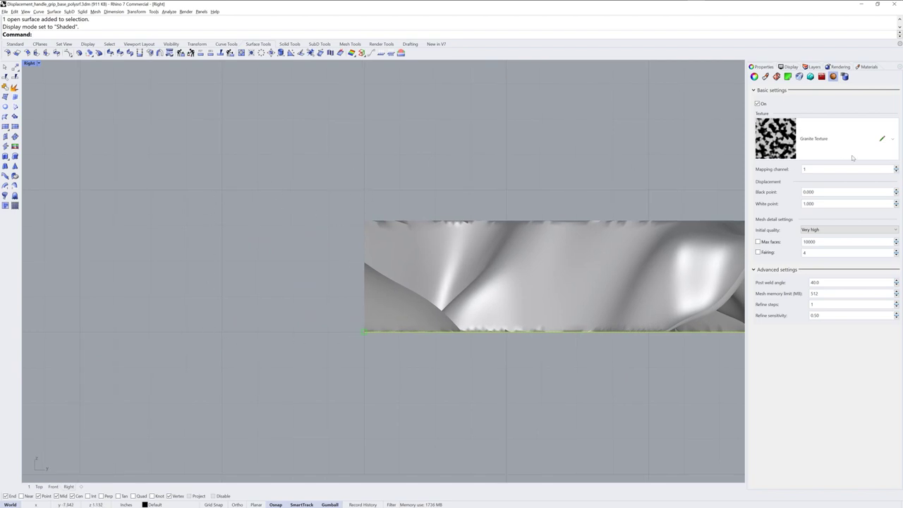
Step: Change Color 2 of the Granite Texture to White and accept the texture edit
left_click(882, 140)
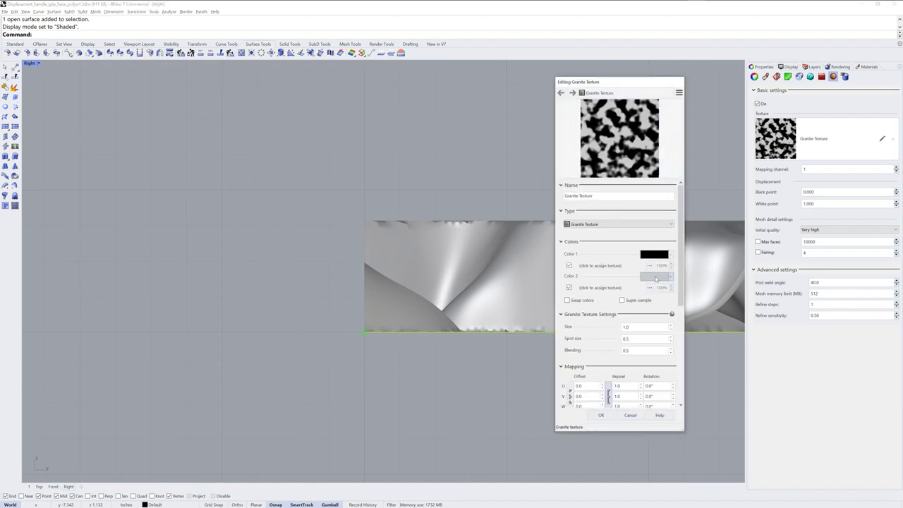
left_click(656, 278)
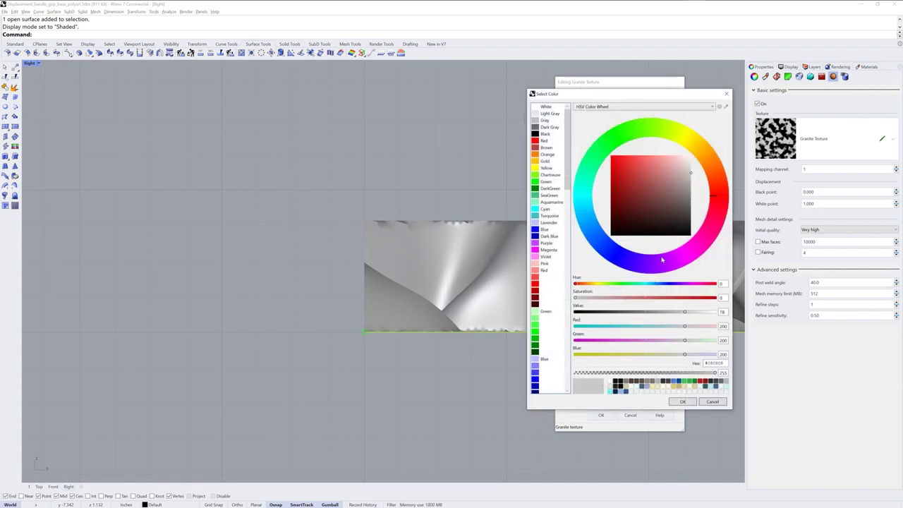
left_click(542, 108)
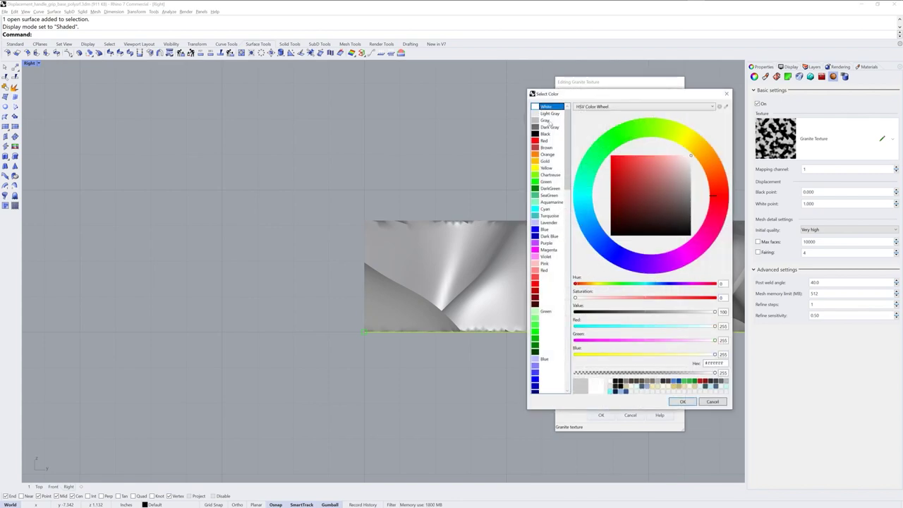
left_click(681, 401)
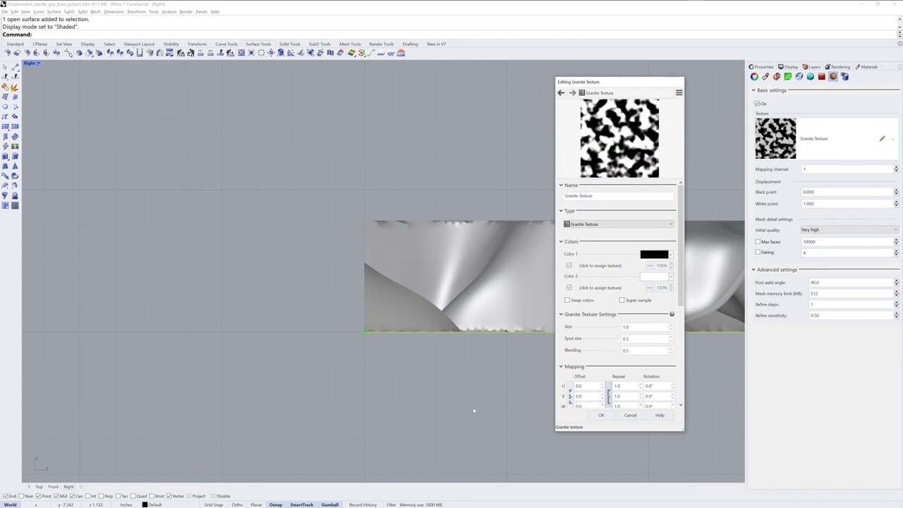
left_click(601, 415)
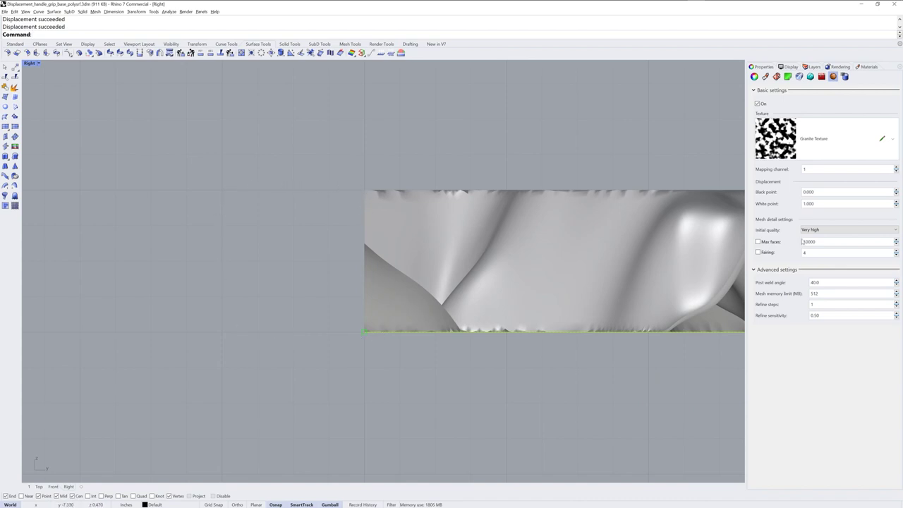
Step: Try Medium as the displacement's initial quality and settle on High
left_click(822, 230)
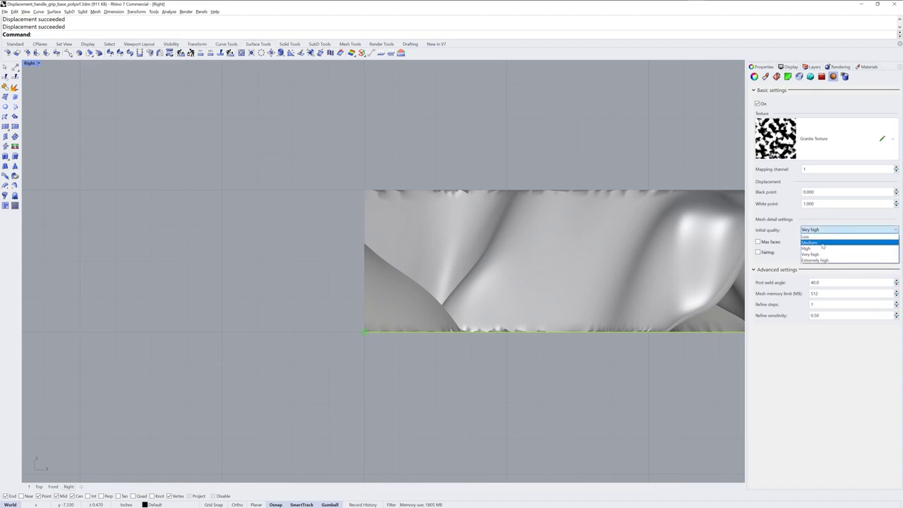
left_click(822, 242)
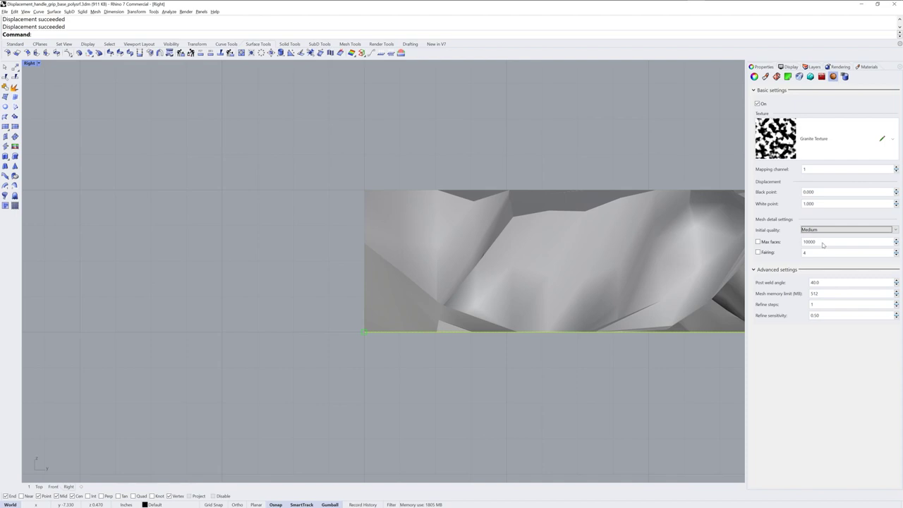
left_click(824, 230)
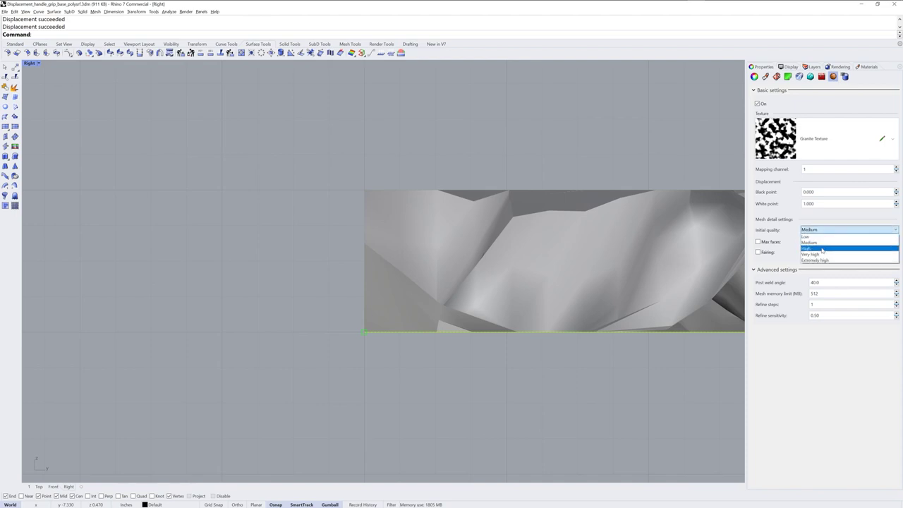
left_click(822, 250)
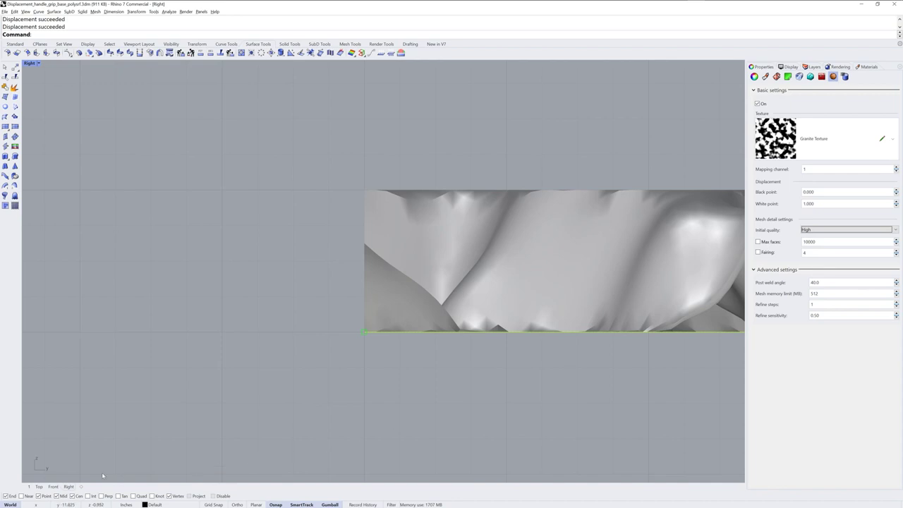
Step: Review the displaced plane in the perspective view and look at the Granite Texture's settings without changing them
left_click(29, 486)
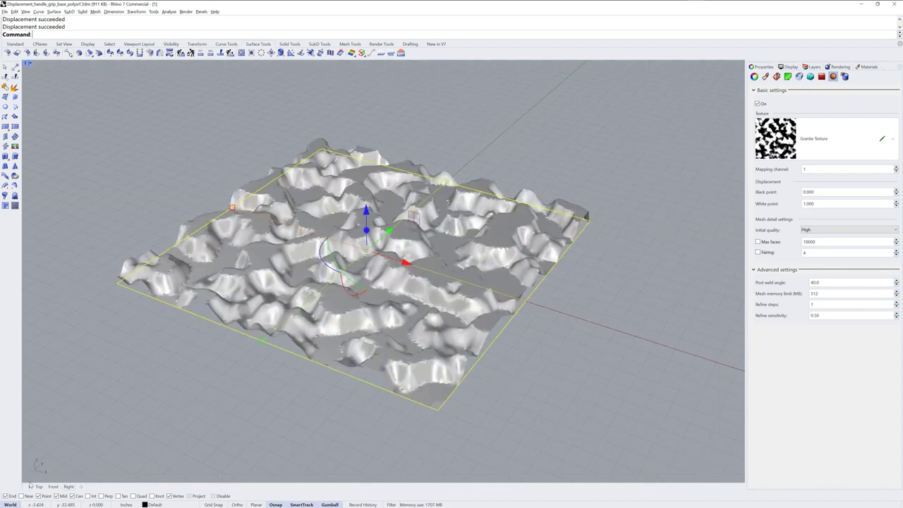
right_click_drag(322, 353, 474, 315)
right_click_drag(568, 319, 611, 322)
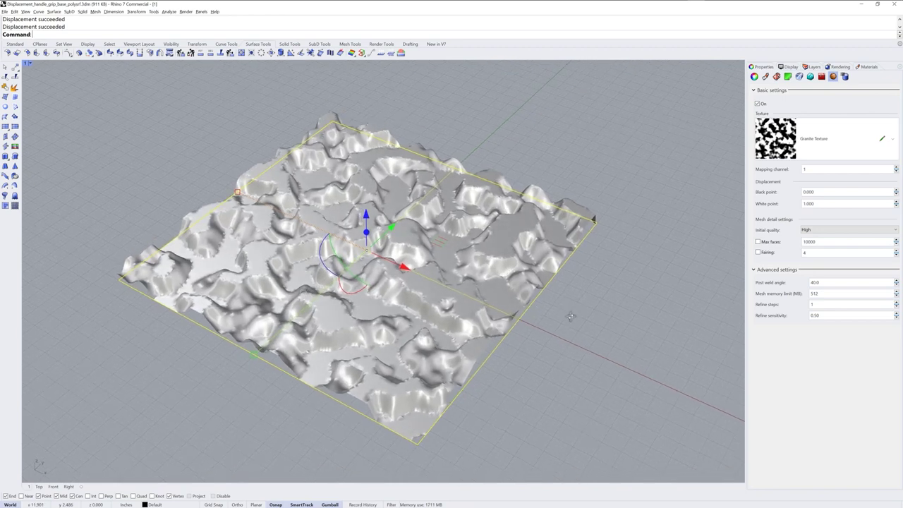
left_click(882, 140)
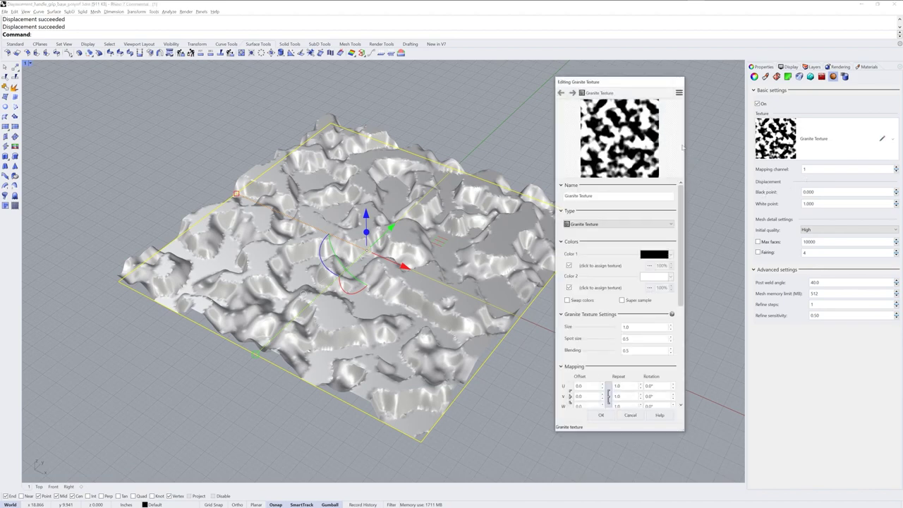
left_click(631, 415)
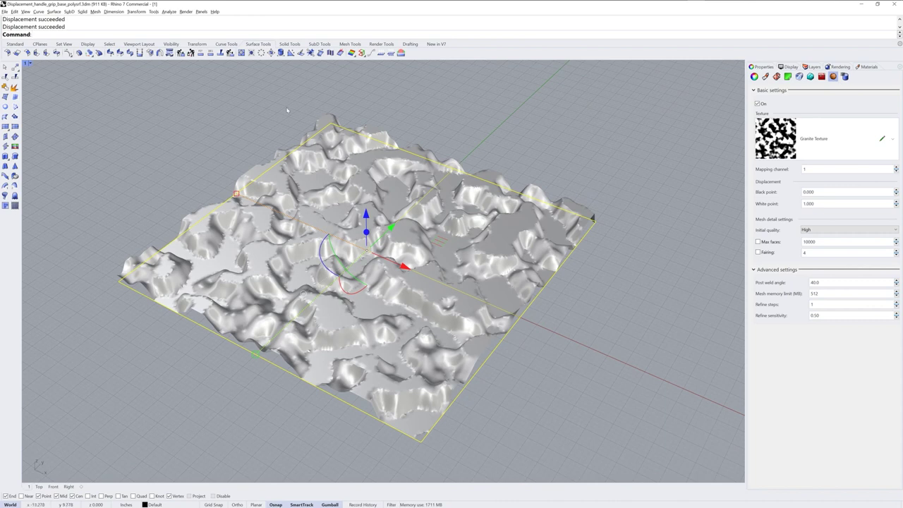
Step: Open the Texture Editor to list the textures in the model
left_click(186, 12)
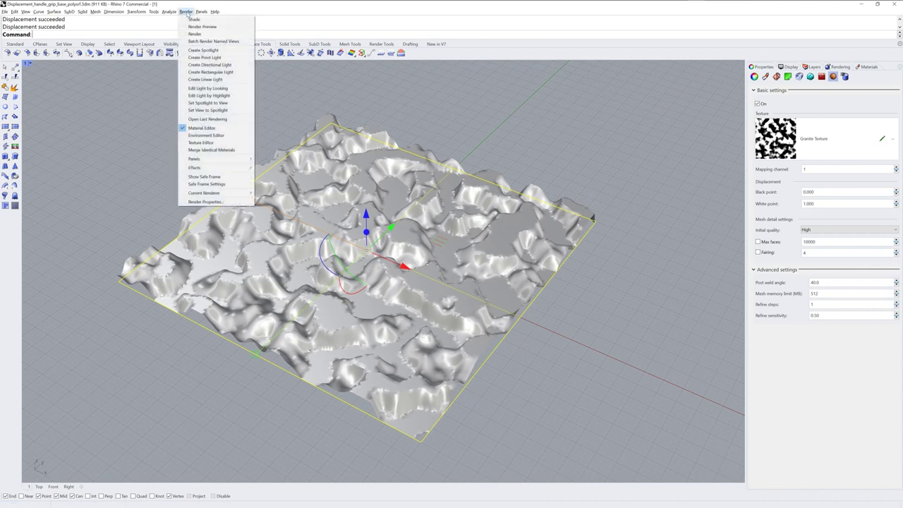
left_click(227, 146)
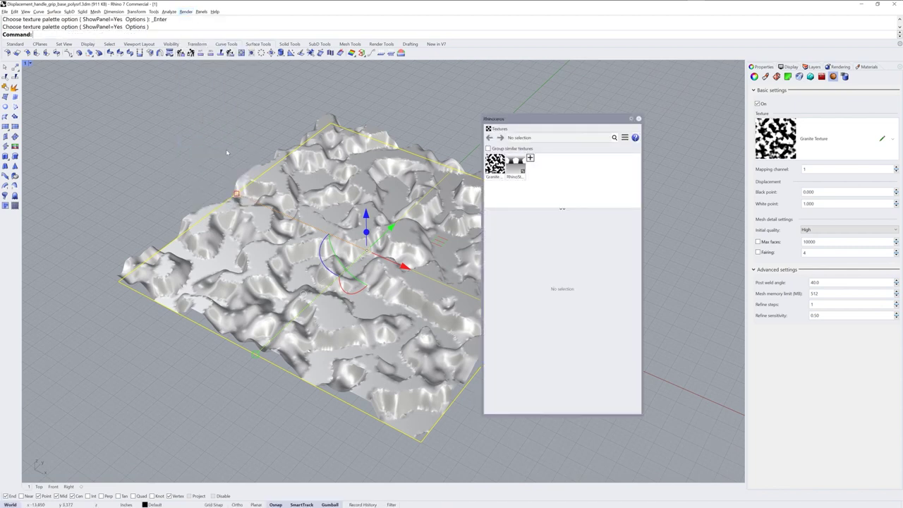
Step: Dock the floating Textures panel beside the object properties and select the Granite Texture for editing
left_click_drag(561, 119, 603, 110)
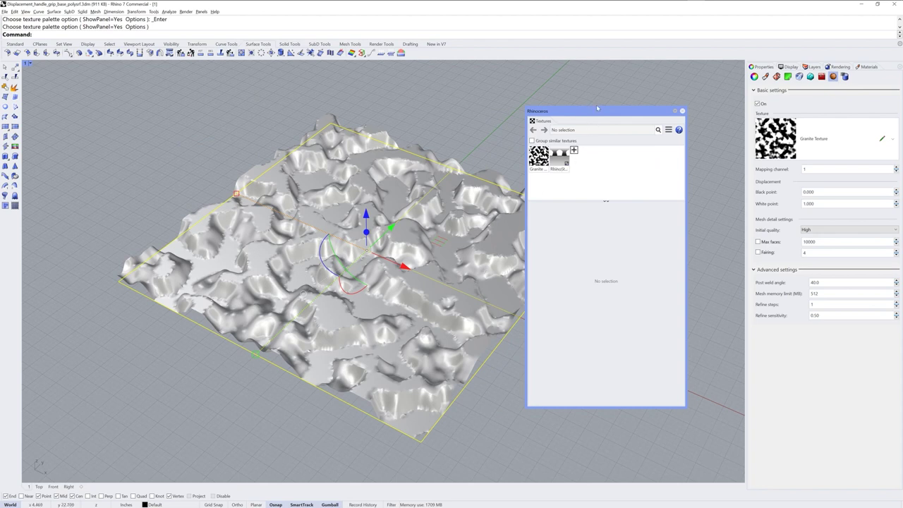
left_click_drag(594, 111, 744, 112)
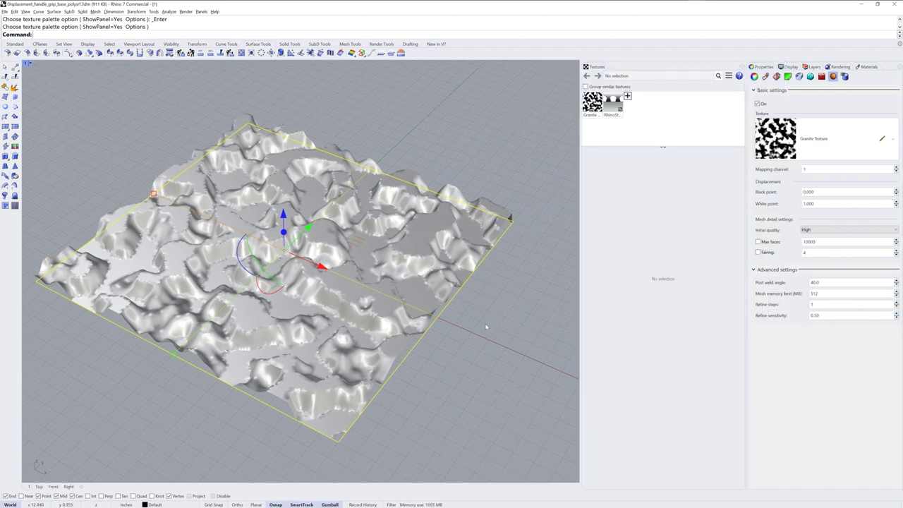
left_click(592, 102)
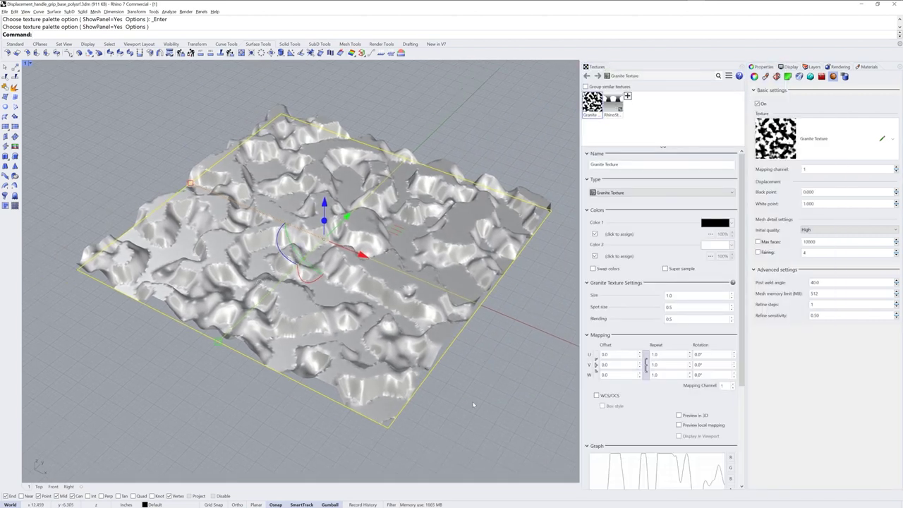
Step: Set the Granite Texture's linked mapping repeat to 2 and view the displaced plane
left_click(663, 356)
type("2")
key("Return")
right_click_drag(512, 332, 496, 307)
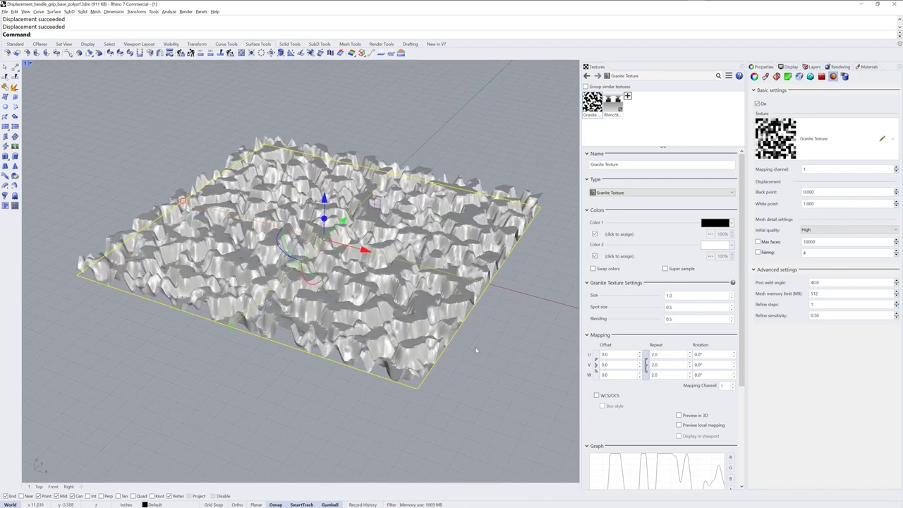
Step: Change the Granite Texture's mapping repeat to 0.5 and view the displacement from another angle
double_click(654, 354)
type("0.5")
key("Return")
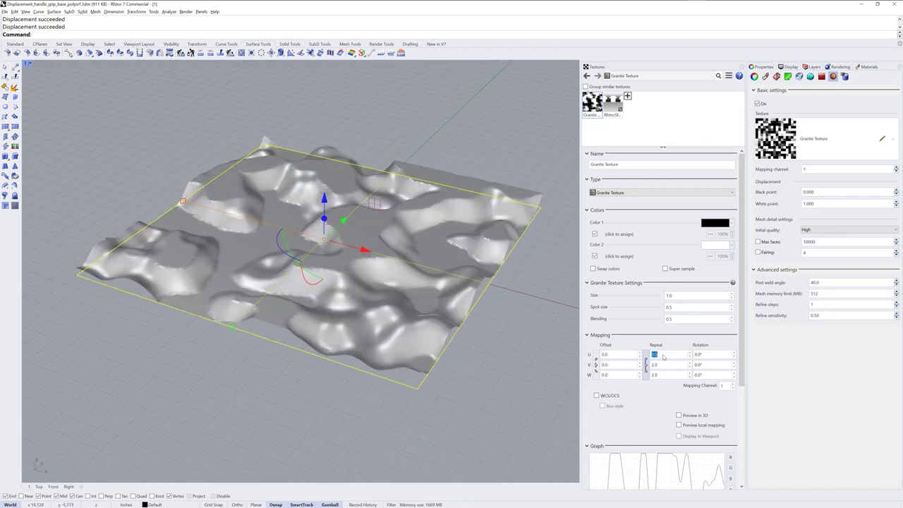
right_click_drag(476, 301, 466, 331)
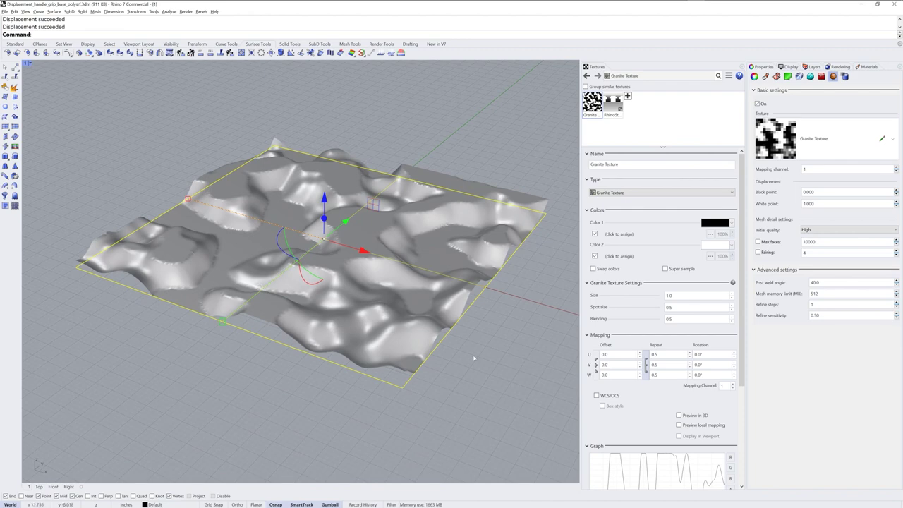
Step: Return the Granite Texture's mapping repeat to 1 and view the displacement's edges up close
double_click(655, 355)
type("1")
key("Return")
scroll(389, 265, "up", 5)
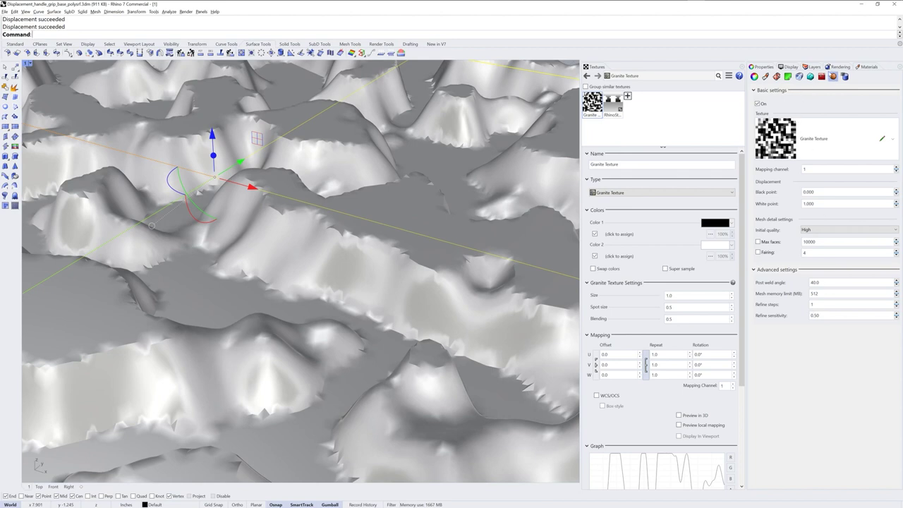
Step: Try a displacement refine sensitivity of 1 and switch fairing on and off
double_click(833, 317)
type("1")
key("Return")
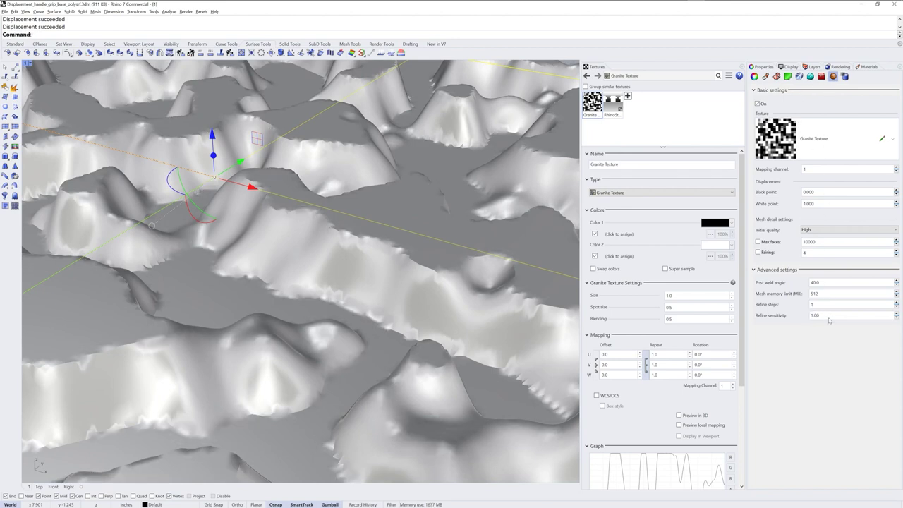
left_click(759, 252)
left_click(760, 252)
Step: Try 2 refine steps on the displacement and return the number of steps to 1
double_click(812, 304)
type("2")
key("Return")
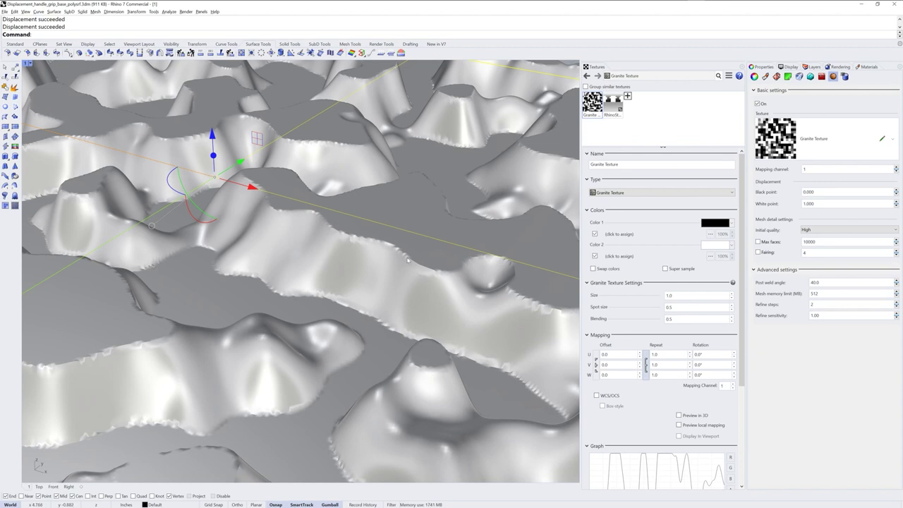
double_click(824, 304)
type("1")
key("Return")
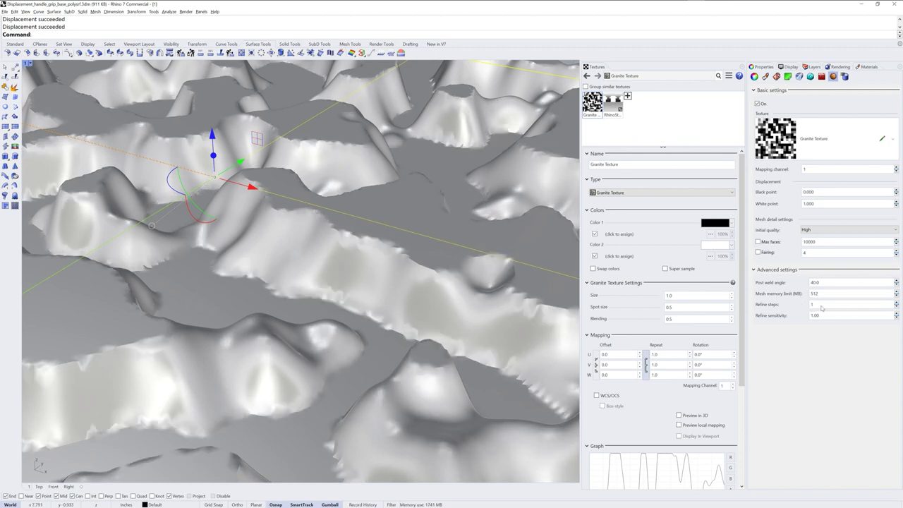
Step: Set the displacement's refine sensitivity to 0.5 and its initial quality to Very high
double_click(819, 315)
type("0.5")
key("Return")
left_click(822, 233)
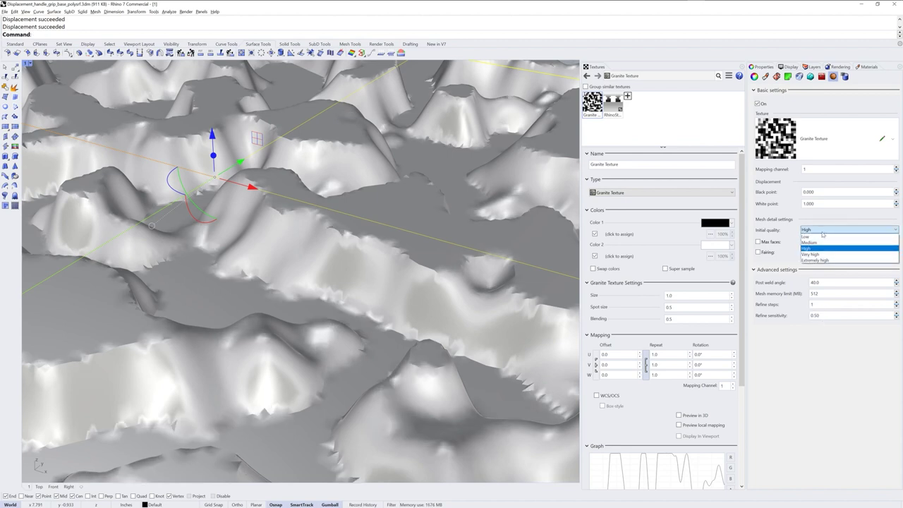
left_click(823, 257)
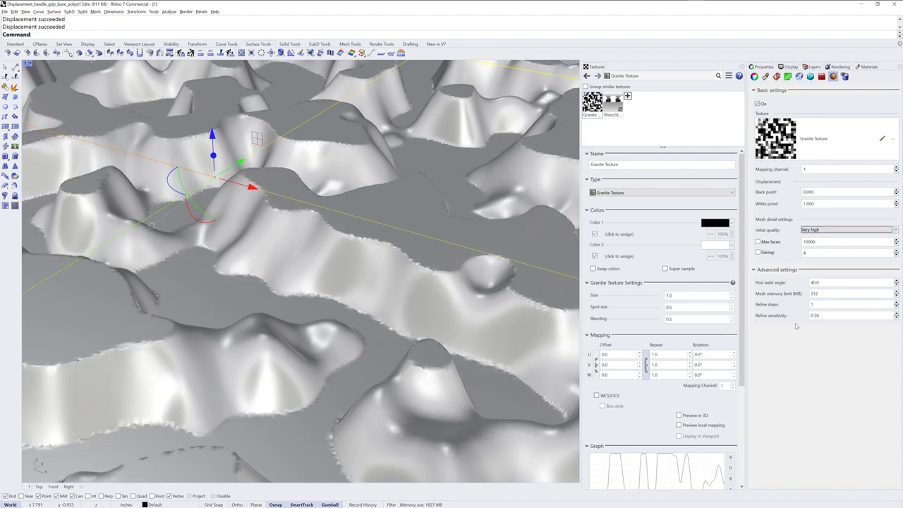
Step: Raise the refine sensitivity to 1 at Very high quality and switch fairing on and off
left_click(830, 318)
type("1")
key("Return")
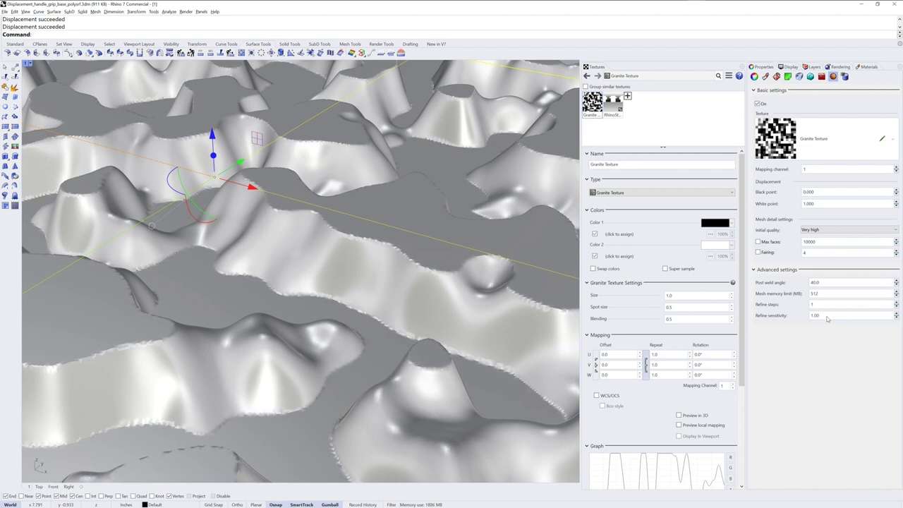
left_click(760, 252)
left_click(759, 252)
Step: Set the displacement's initial quality to High and the refine sensitivity to 0.5
left_click(823, 231)
left_click(818, 248)
left_click(824, 316)
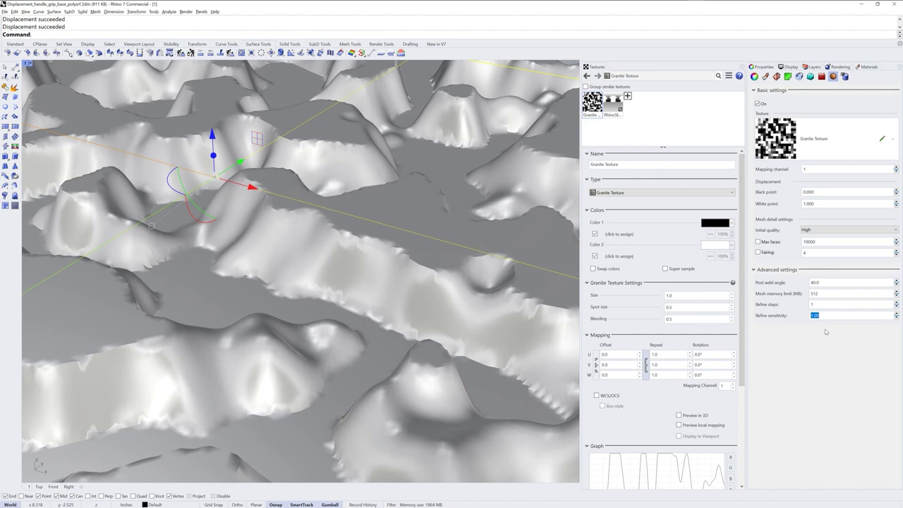
type("0.5")
key("Return")
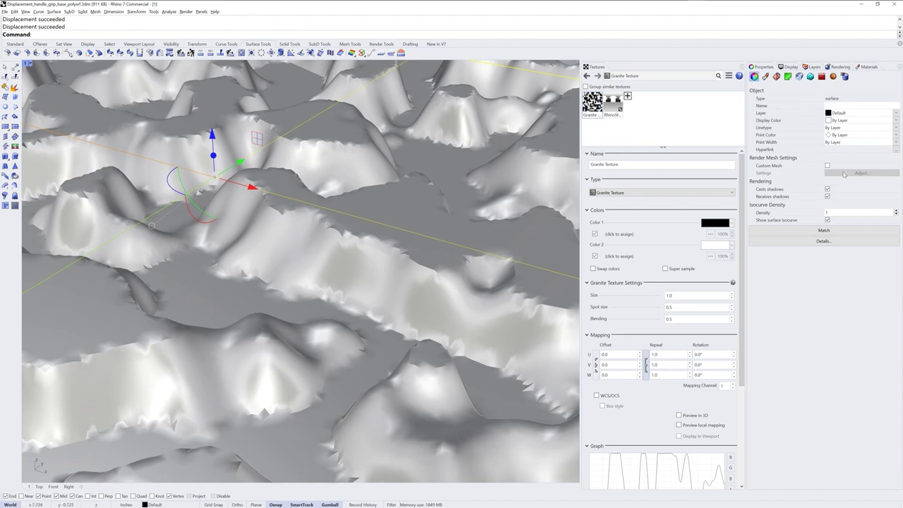
Step: Display the displaced plane's render mesh with ShowRenderMesh to examine its polygons and hide it with HideRenderMesh
scroll(438, 278, "down", 3)
scroll(419, 271, "up", 2)
scroll(420, 272, "up", 2)
type("ShowRenderMesh")
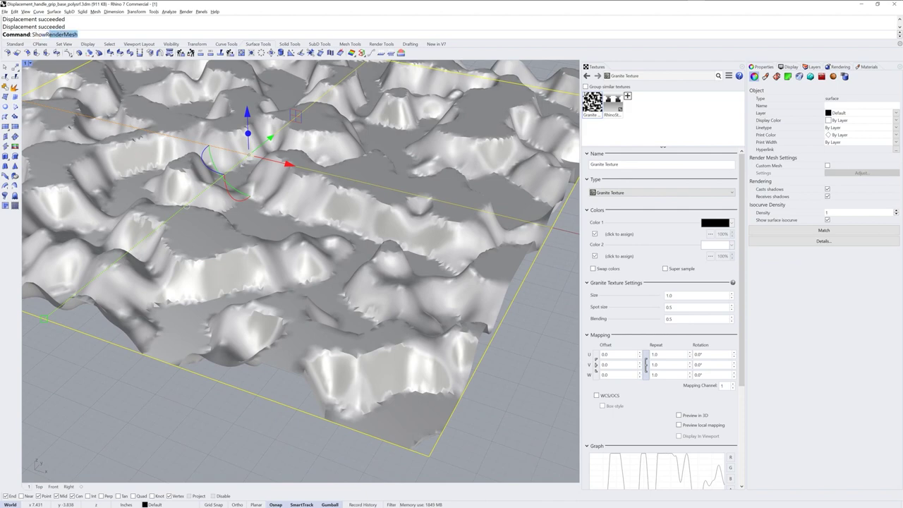
key("Return")
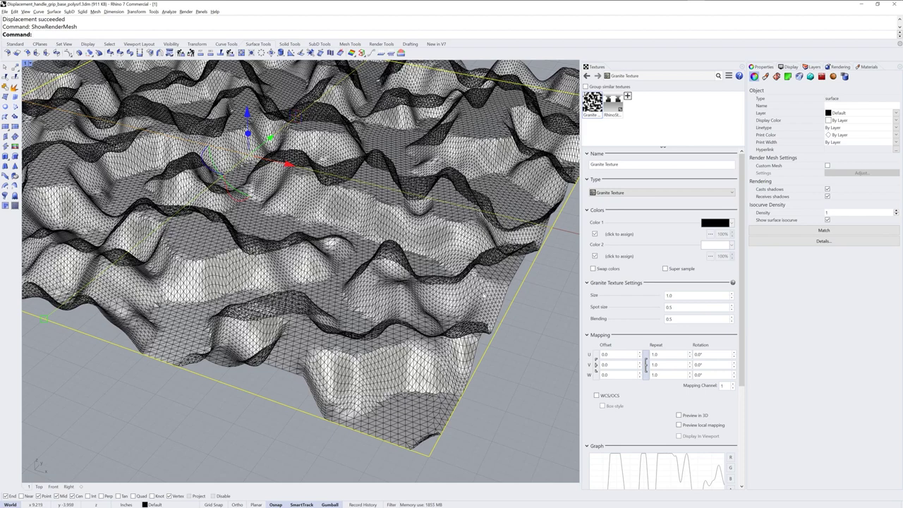
type("HideRenderMesh")
key("Return")
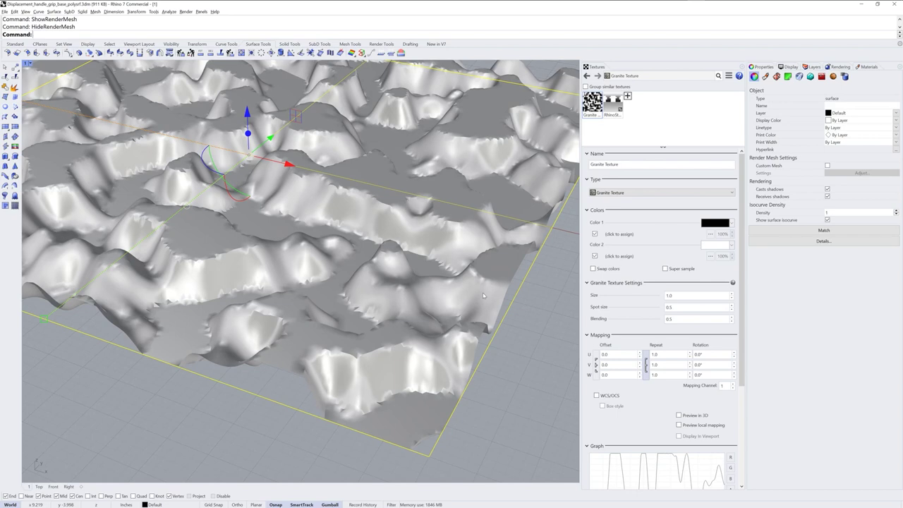
Step: Enable a custom render mesh for the plane, turn off Simple planes in its detailed options and preview the mesh
left_click(827, 165)
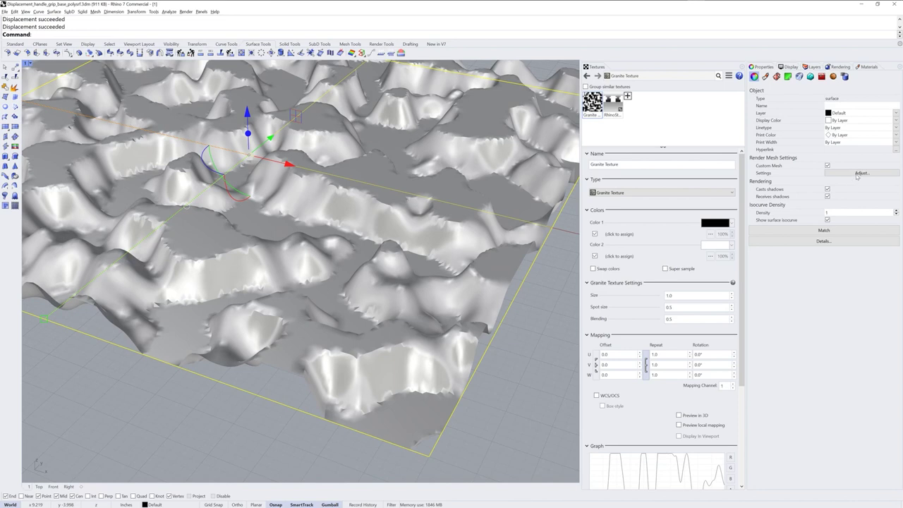
left_click(860, 174)
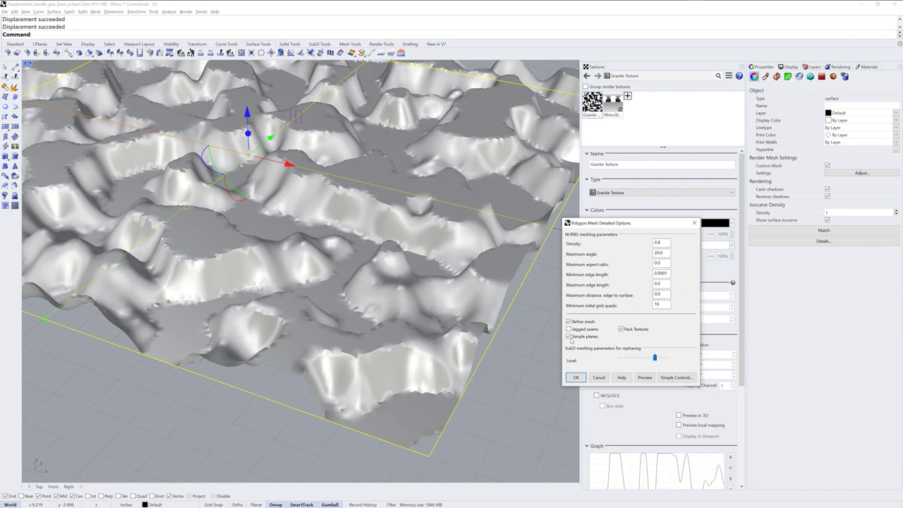
left_click(570, 338)
left_click(645, 377)
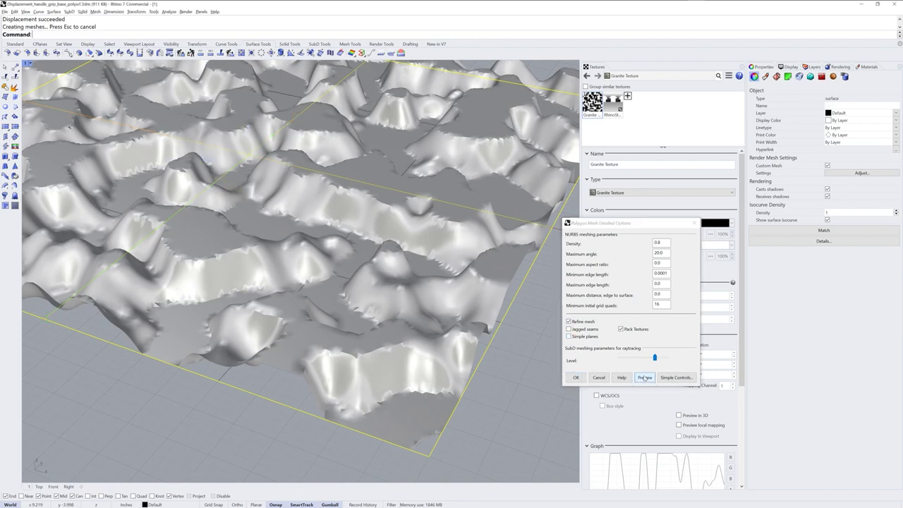
Step: Set the custom mesh's density to 1, maximum angle to 0 and minimum initial grid quads to 0
double_click(658, 243)
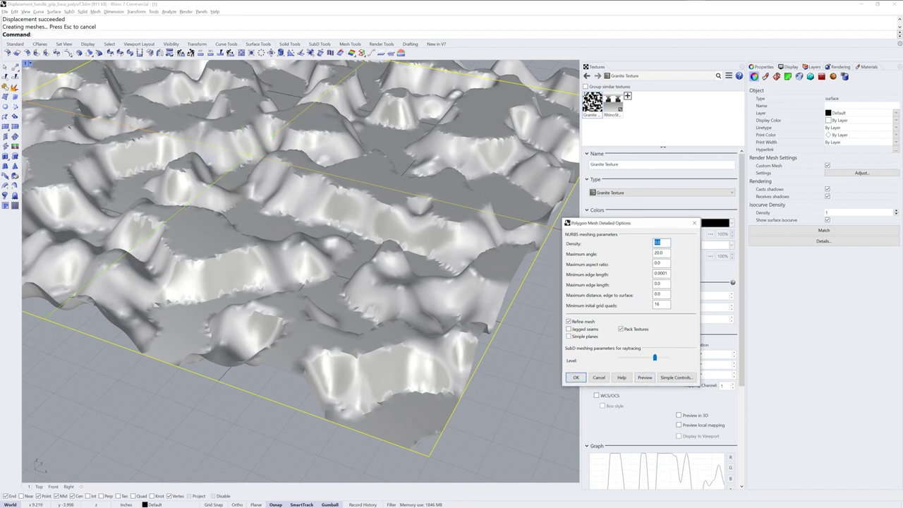
type("1")
key("Tab")
type("0")
key("Tab")
key("Tab")
type("0")
key("Tab")
key("Tab")
key("Tab")
type("0")
Step: Set the custom mesh's minimum and maximum edge length to .1, preview the mesh and accept the options
double_click(659, 274)
type("1")
key("Tab")
type(".1")
left_click(644, 378)
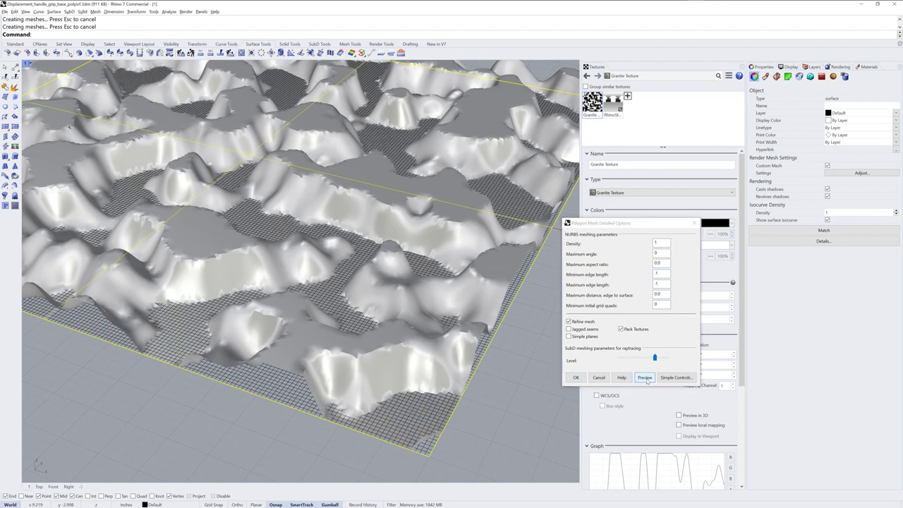
left_click(575, 377)
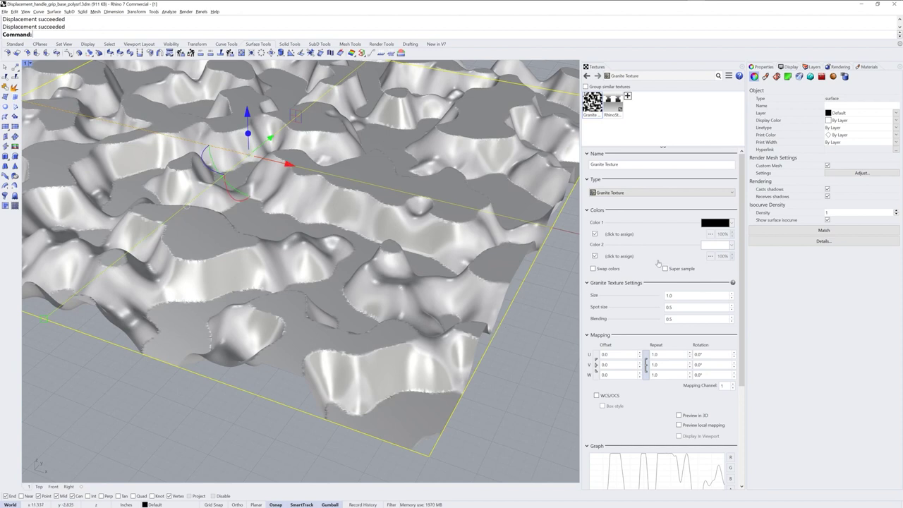
Step: Lower the displacement's initial quality to Medium with the custom render mesh in use
left_click(833, 76)
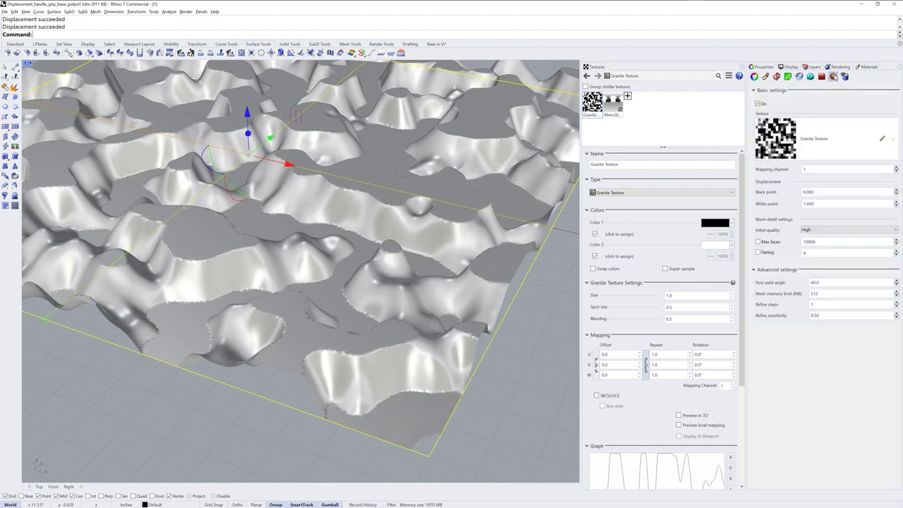
left_click(849, 232)
left_click(842, 245)
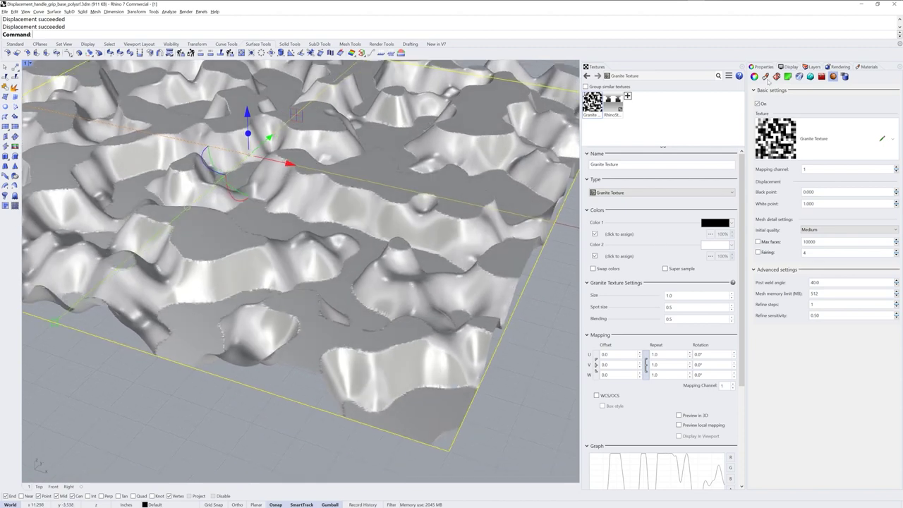
Step: Turn off the plane's custom render mesh and set the displacement's initial quality to High for comparison
left_click(754, 76)
left_click(827, 166)
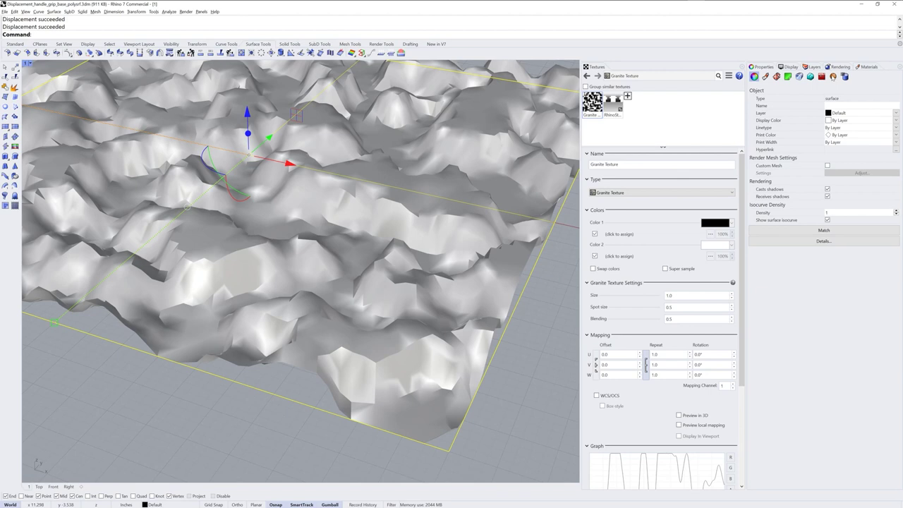
left_click(833, 76)
left_click(843, 230)
left_click(836, 249)
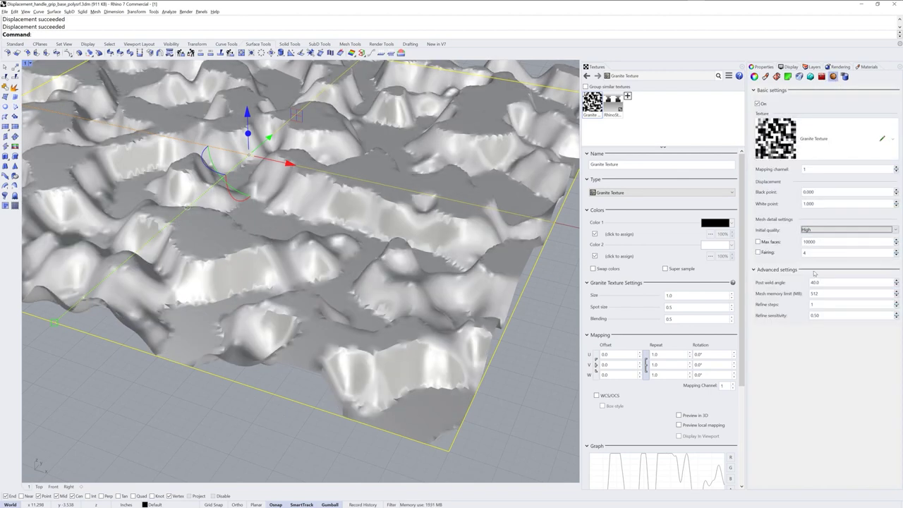
Step: Return the displacement's initial quality to Medium and turn the plane's custom render mesh back on
left_click(834, 230)
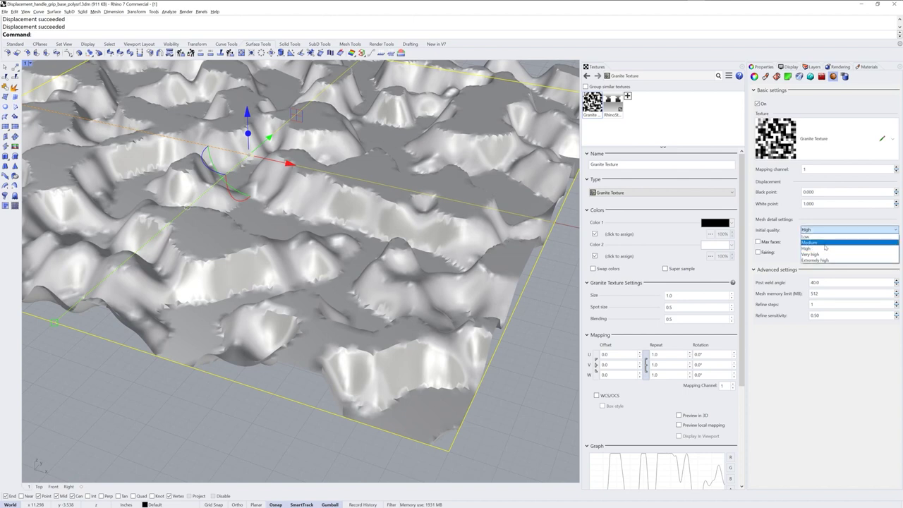
left_click(827, 244)
left_click(754, 77)
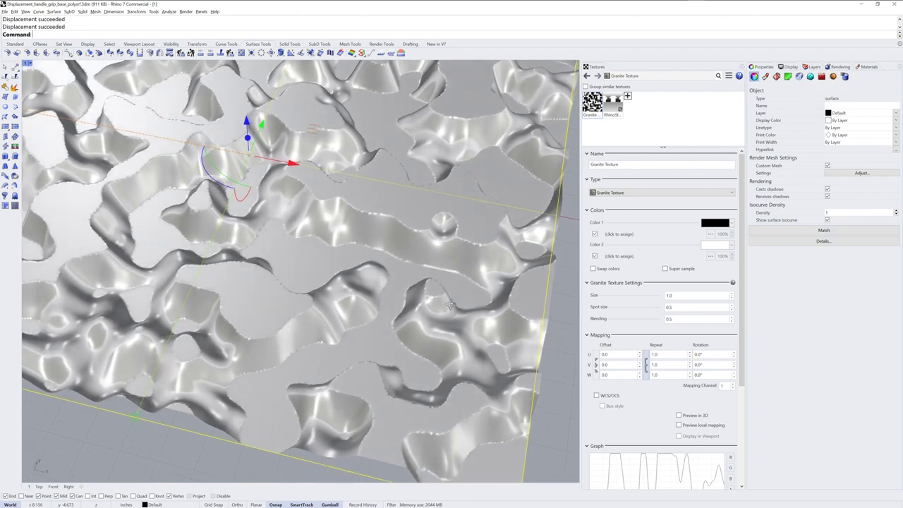
Step: Extract the displaced plane's render mesh with ExtractRenderMesh and select the extracted mesh
scroll(446, 297, "down", 5)
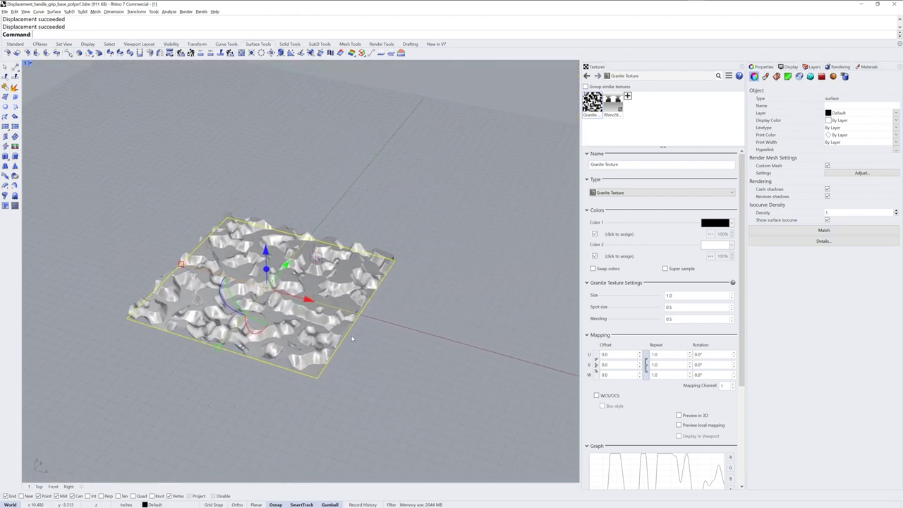
scroll(375, 307, "up", 5)
right_click_drag(375, 307, 386, 307, "shift")
type("ExtractRenderMesh")
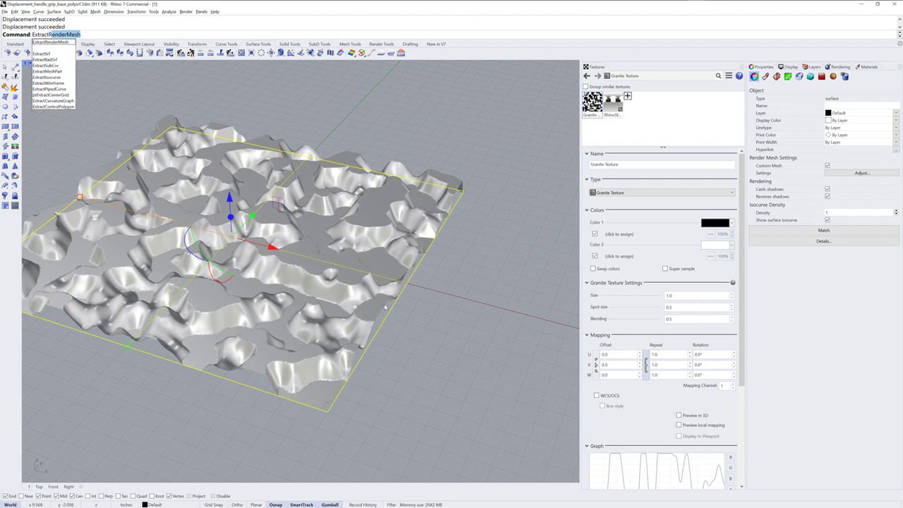
key("Return")
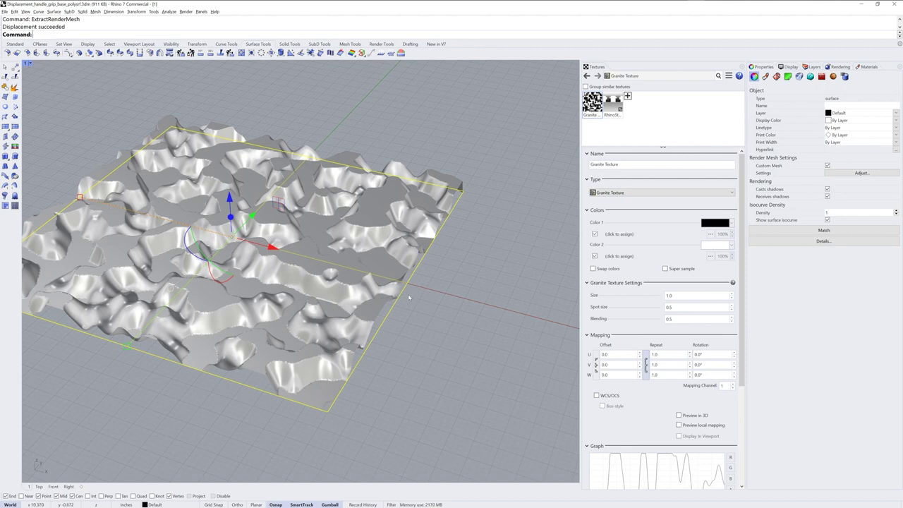
left_click(396, 280)
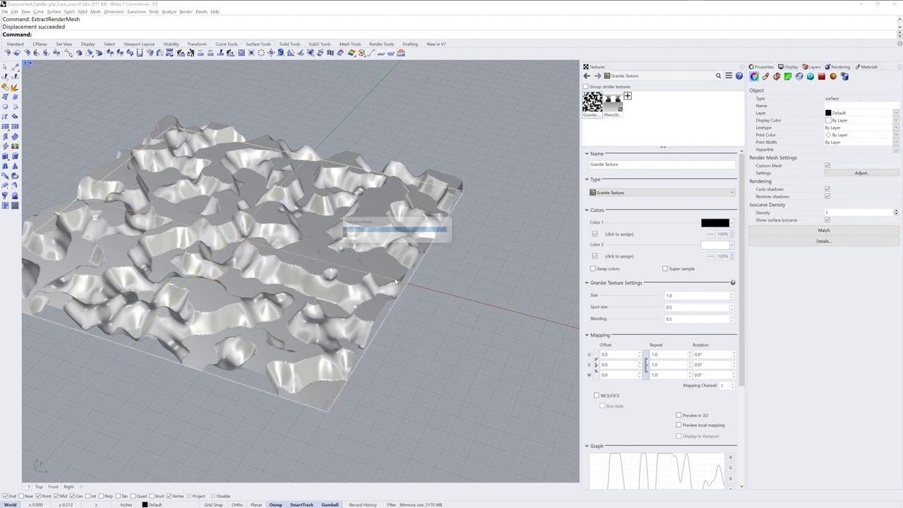
left_click(376, 238)
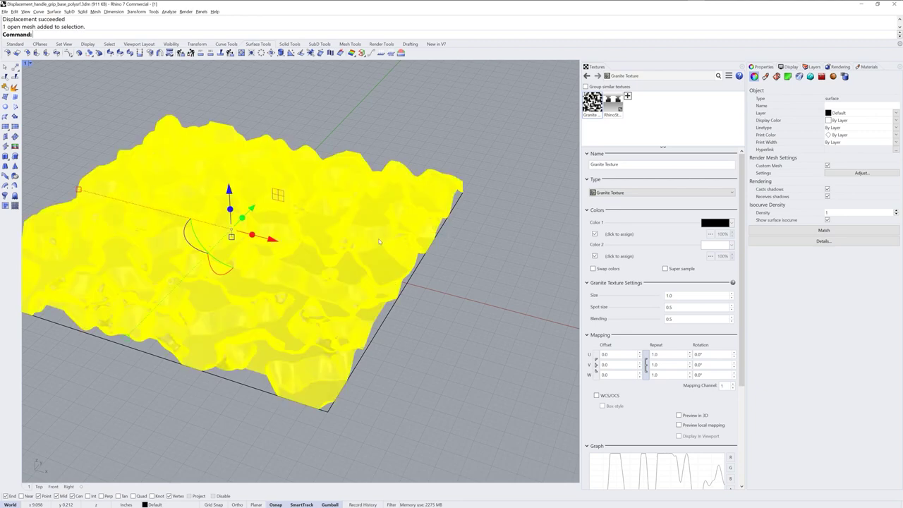
Step: Move the extracted mesh along the Y axis clear of the displaced plane, and deselect it
right_click_drag(384, 251, 233, 272)
key("alt")
mouse_move(233, 272)
left_mouse_down()
mouse_move(440, 212)
mouse_move(459, 219)
left_mouse_up()
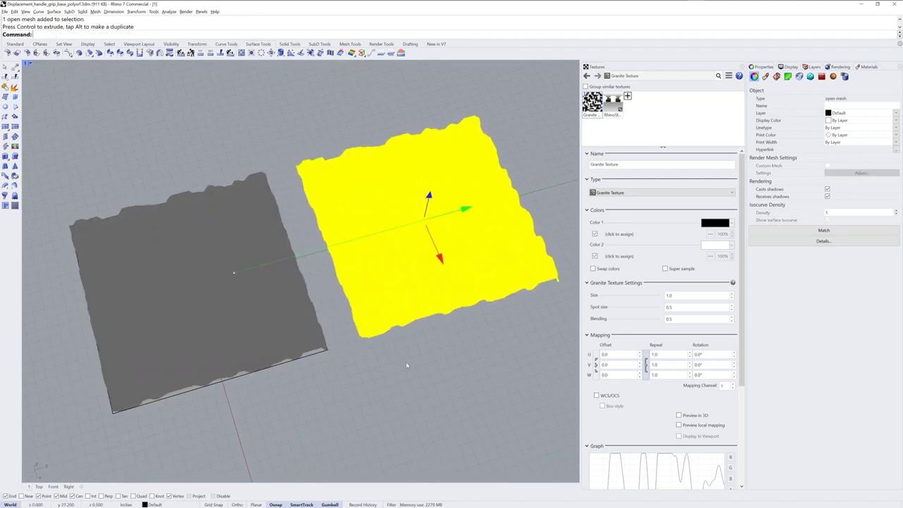
left_click(405, 362)
right_click_drag(406, 361, 459, 332)
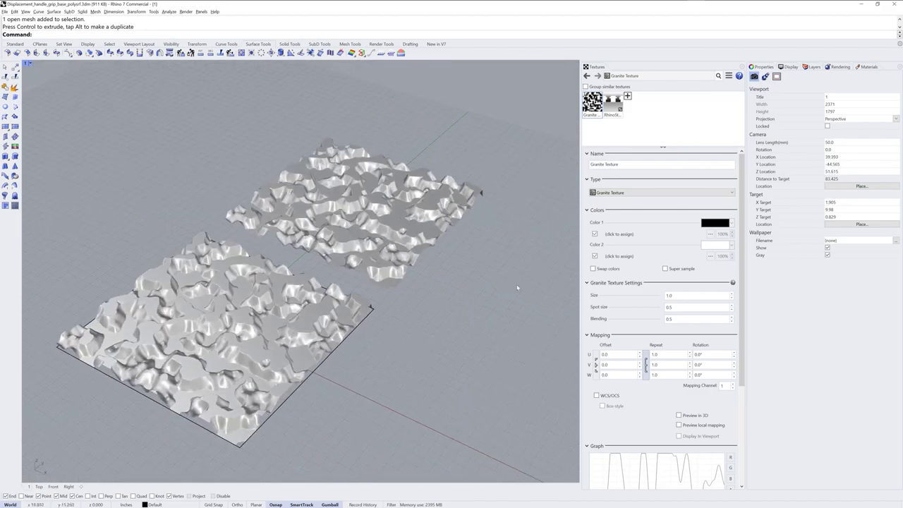
Step: Show mesh wires in the viewport to examine the extracted mesh's density up close, and hide them again
left_click(792, 68)
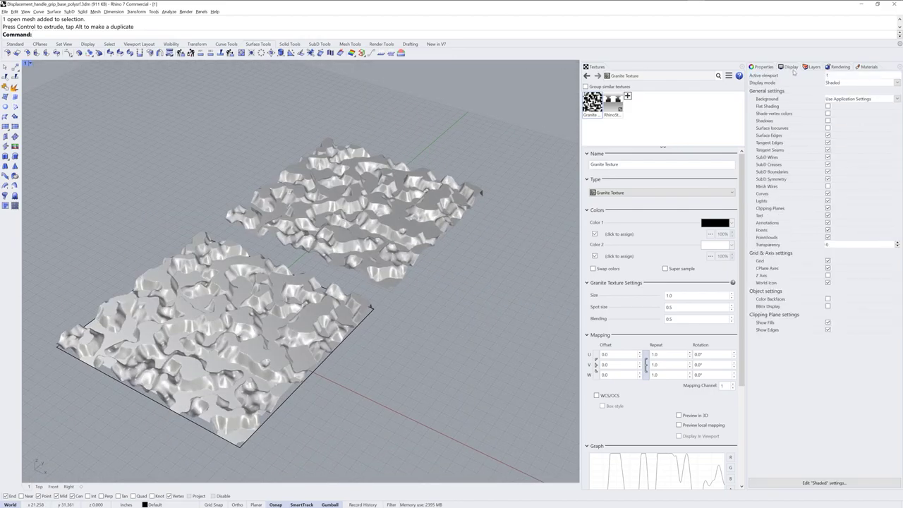
left_click(828, 187)
right_click_drag(458, 289, 424, 293)
scroll(425, 293, "up", 10)
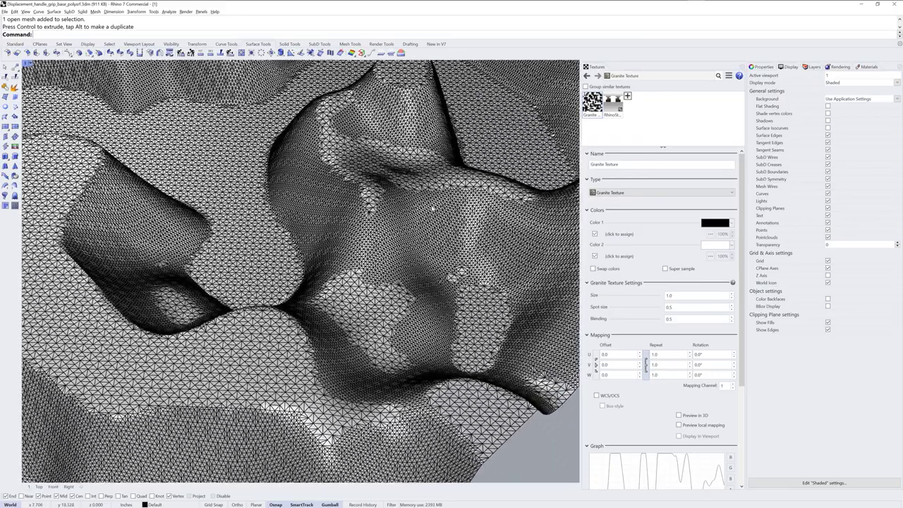
scroll(433, 209, "down", 10)
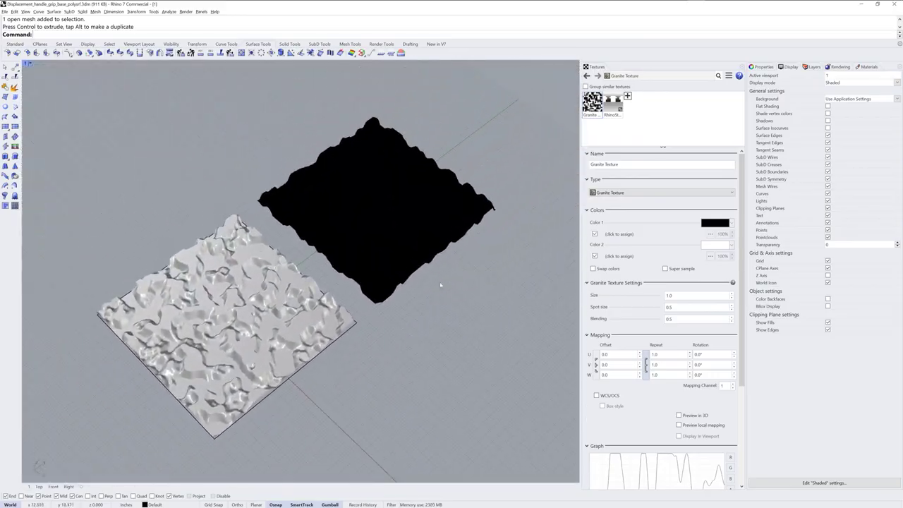
left_click(828, 186)
Step: Turn off displacement on the original plane and compare the flat surface with the extracted mesh
right_click_drag(452, 318, 395, 332)
left_click(332, 321)
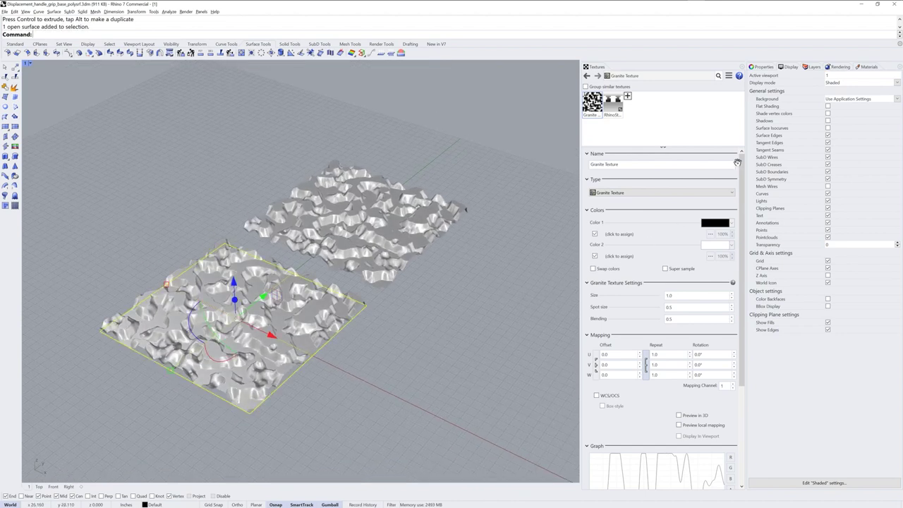
left_click(763, 67)
left_click(833, 77)
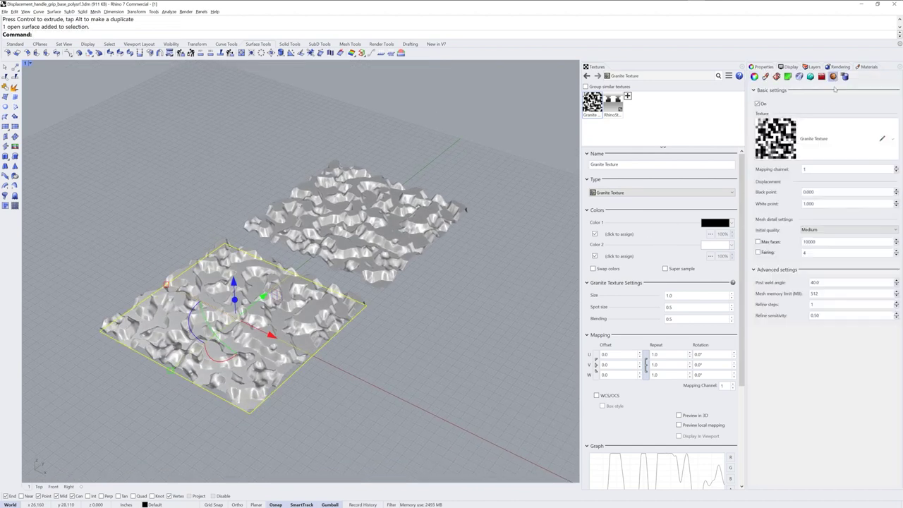
left_click(757, 104)
left_click(398, 329)
mouse_move(398, 329)
right_mouse_down()
mouse_move(441, 326)
mouse_move(385, 327)
right_mouse_up()
scroll(488, 250, "up", 5)
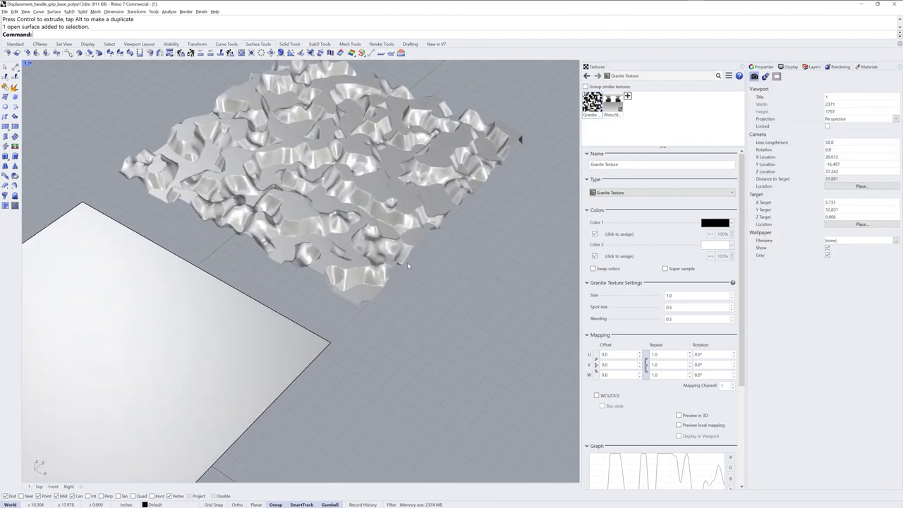
right_click_drag(489, 250, 486, 249, "shift")
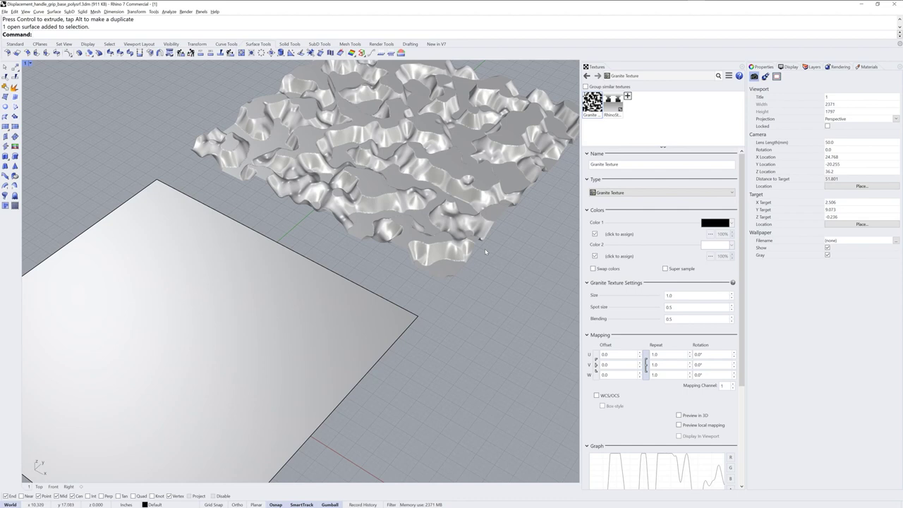
Step: Create a new Substance material from the file train_wood_dock.sbsar
left_click(867, 68)
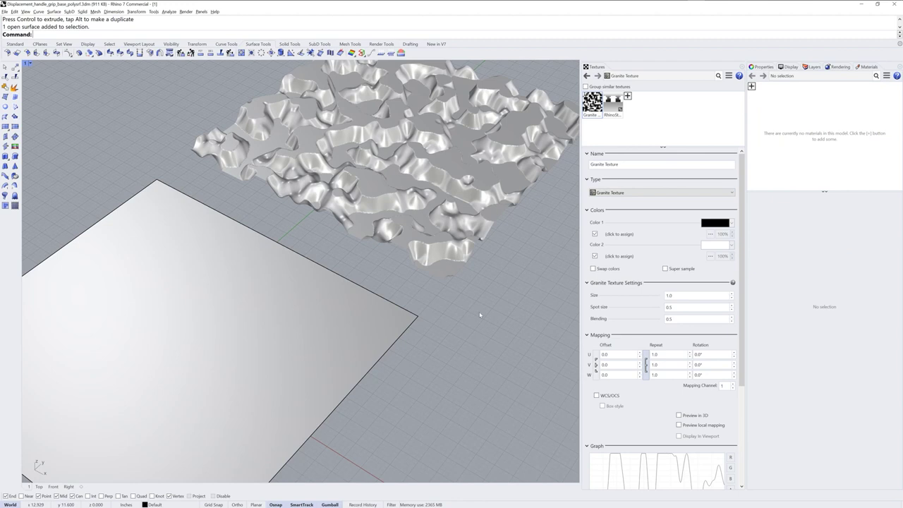
left_click(751, 86)
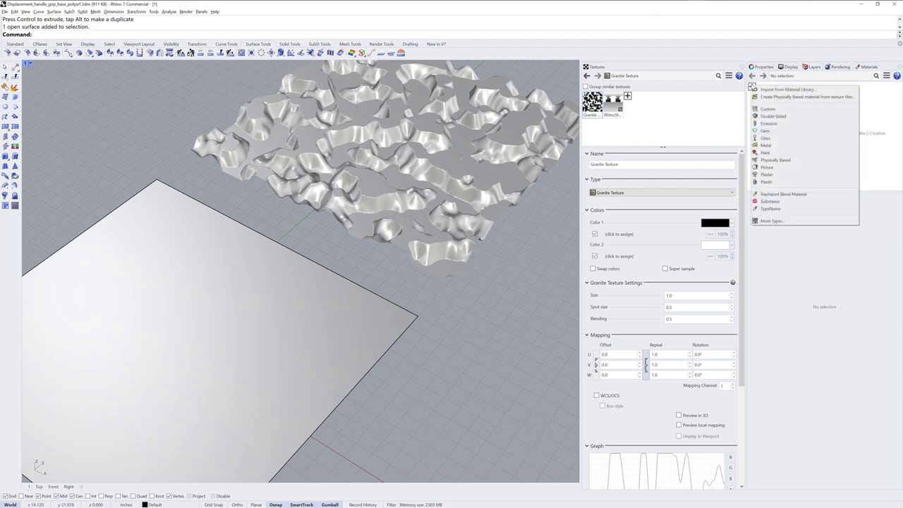
left_click(806, 204)
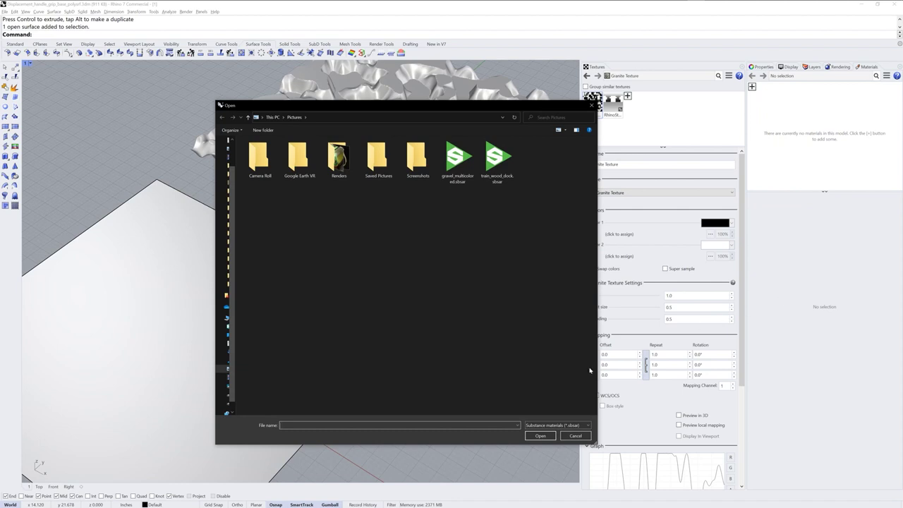
left_click(498, 158)
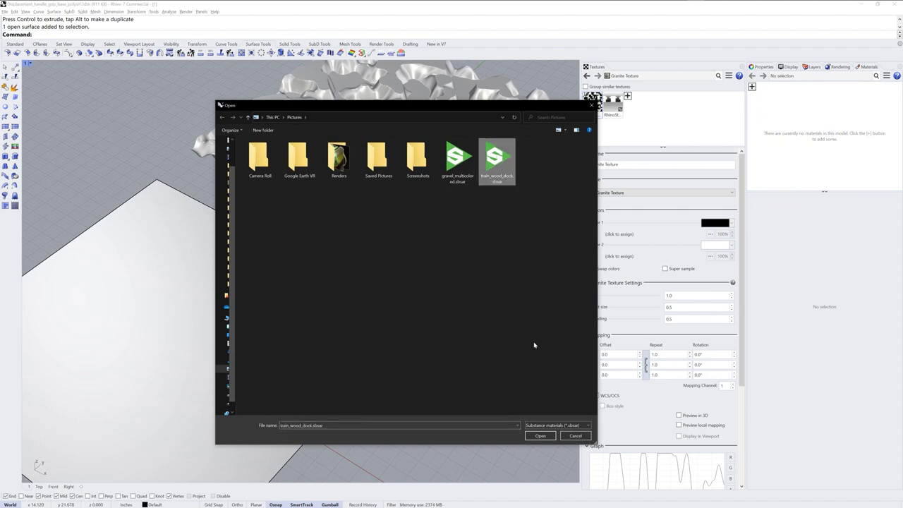
left_click(540, 436)
Step: Assign the Train Wood Dock material to the flat plane
left_click(365, 353)
right_click(758, 91)
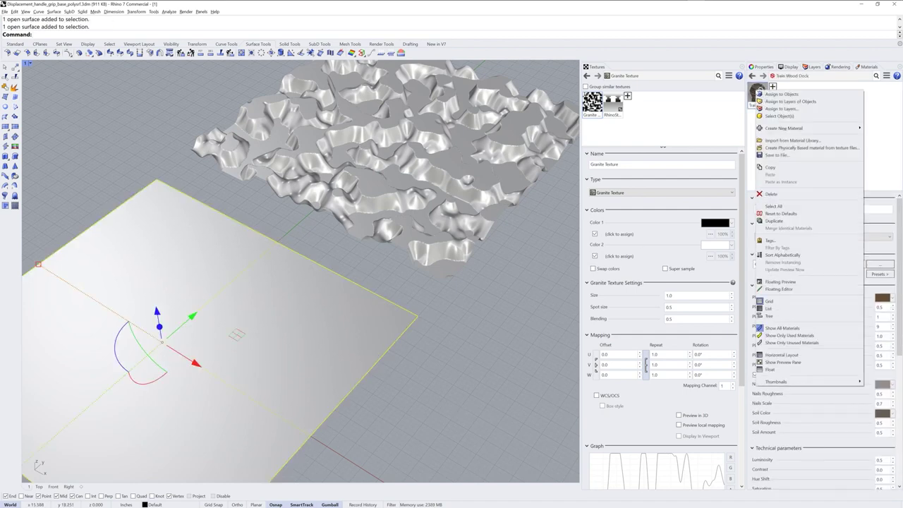
left_click(786, 94)
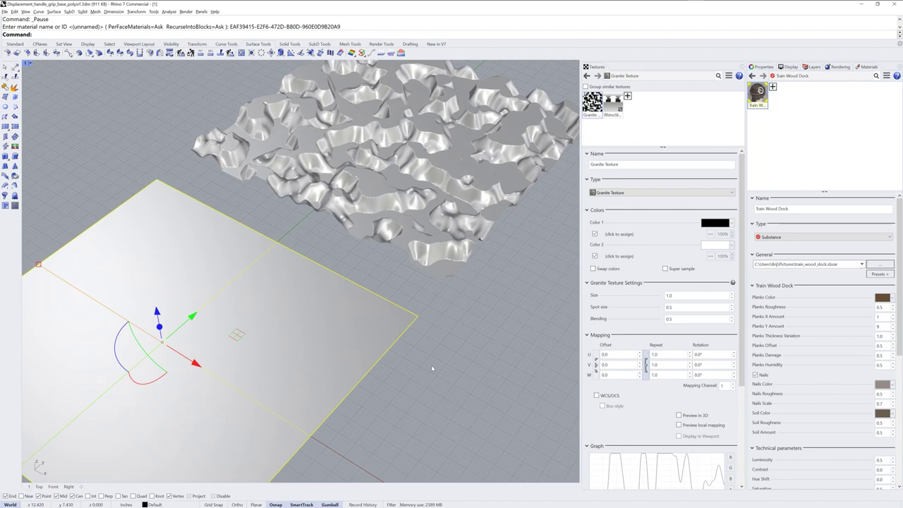
Step: Switch the viewport to Rendered display mode and inspect the wood planks' relief on the plane up close
mouse_move(424, 369)
right_mouse_down()
mouse_move(522, 263)
mouse_move(515, 261)
right_mouse_up()
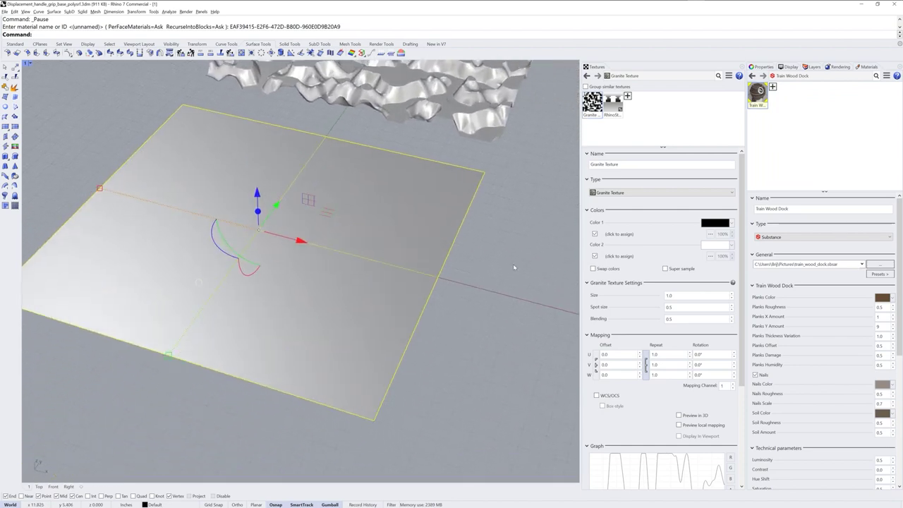
left_click(31, 64)
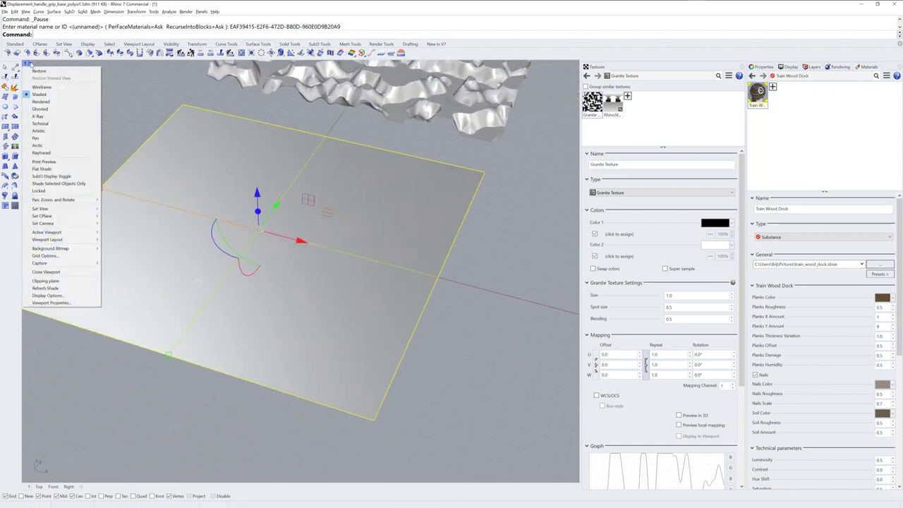
left_click(43, 103)
right_click_drag(423, 317, 494, 333)
left_click(838, 66)
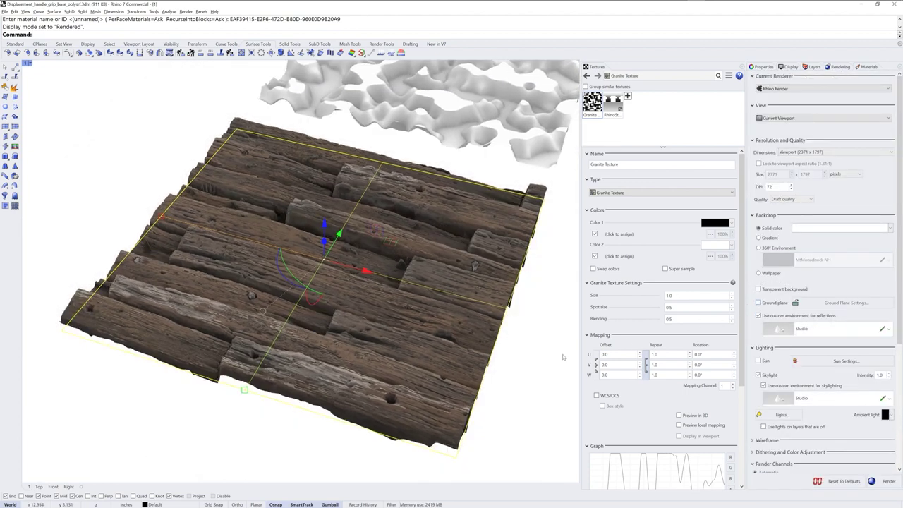
scroll(408, 339, "up", 5)
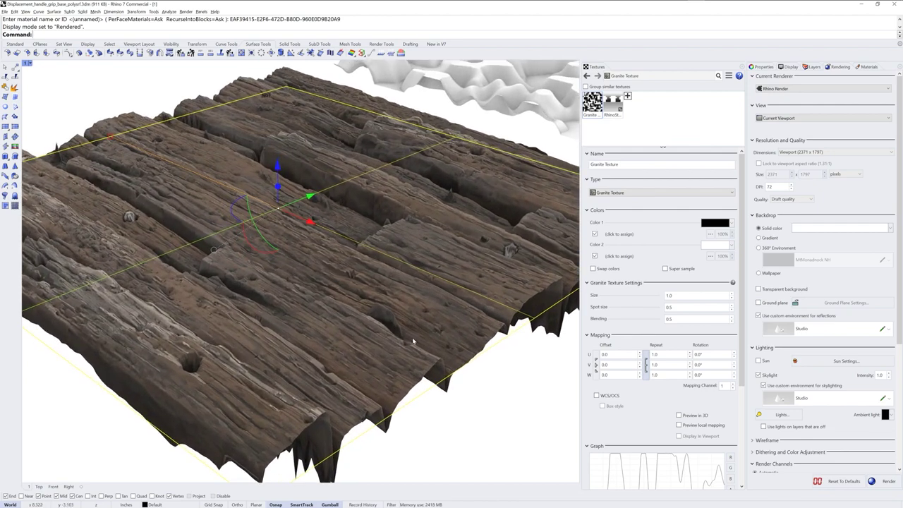
Step: Turn off the custom render mesh for the wood plane
left_click(767, 67)
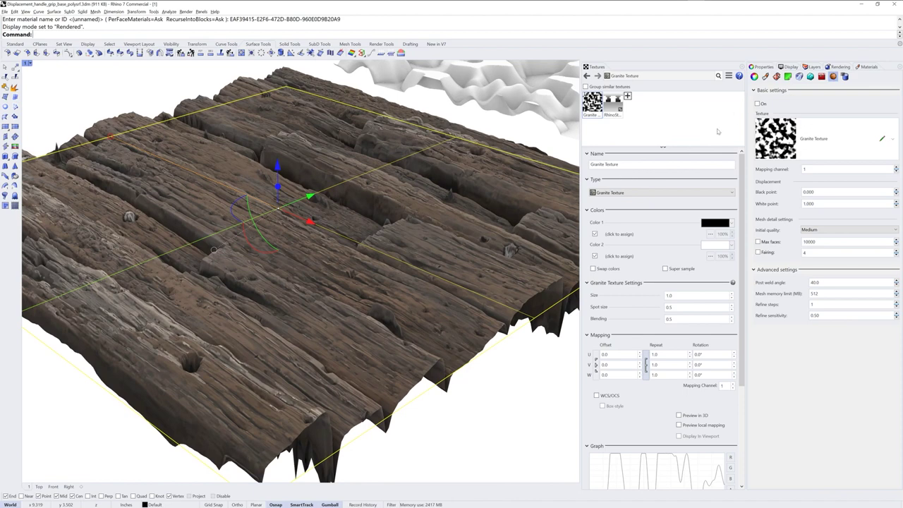
left_click(754, 76)
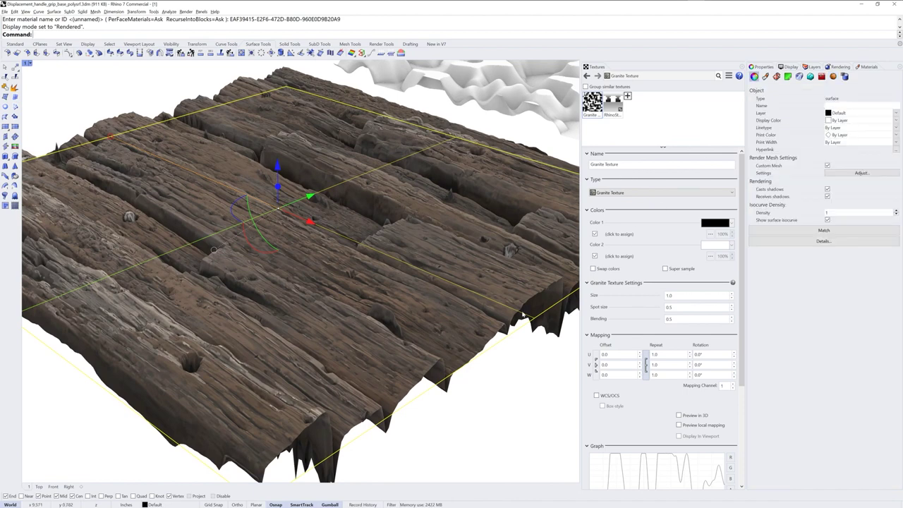
left_click(829, 166)
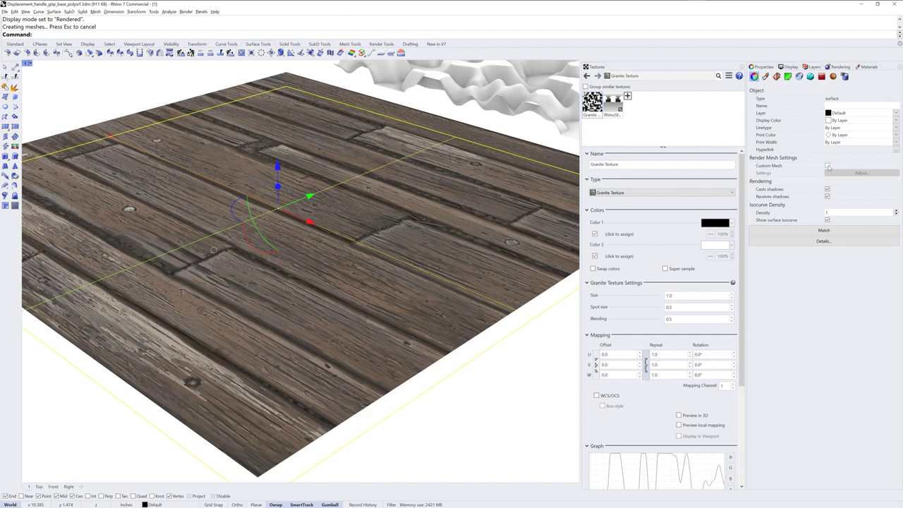
Step: Switch the Train Wood Dock material's Height texture off and back on to compare its effect on the plane
left_click(867, 67)
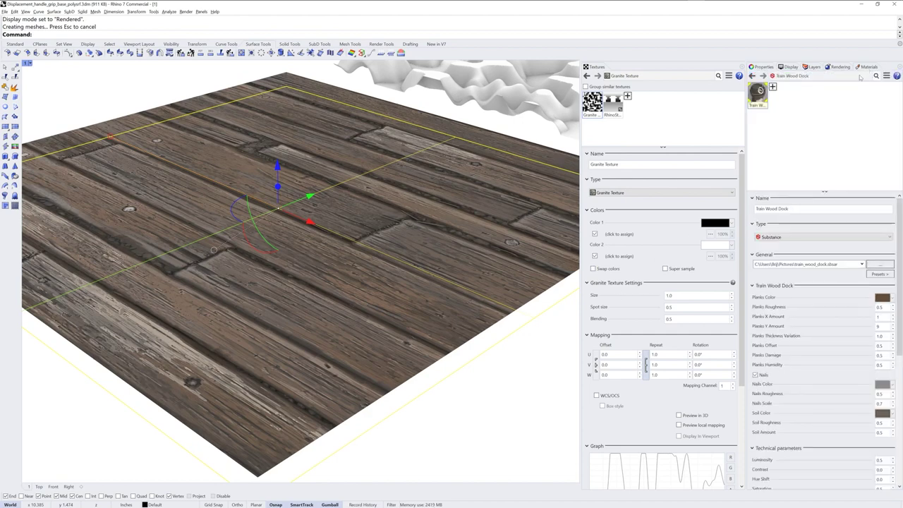
right_click_drag(494, 357, 461, 365)
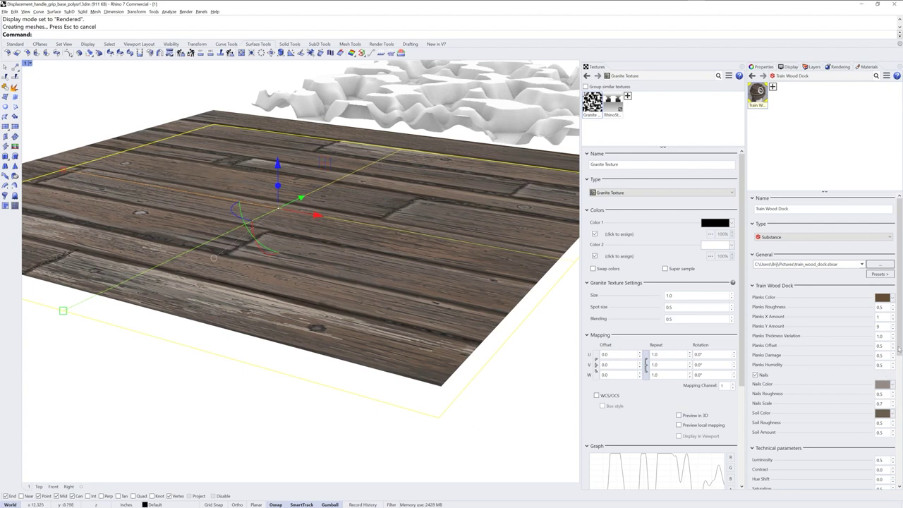
scroll(901, 321, "down", 5)
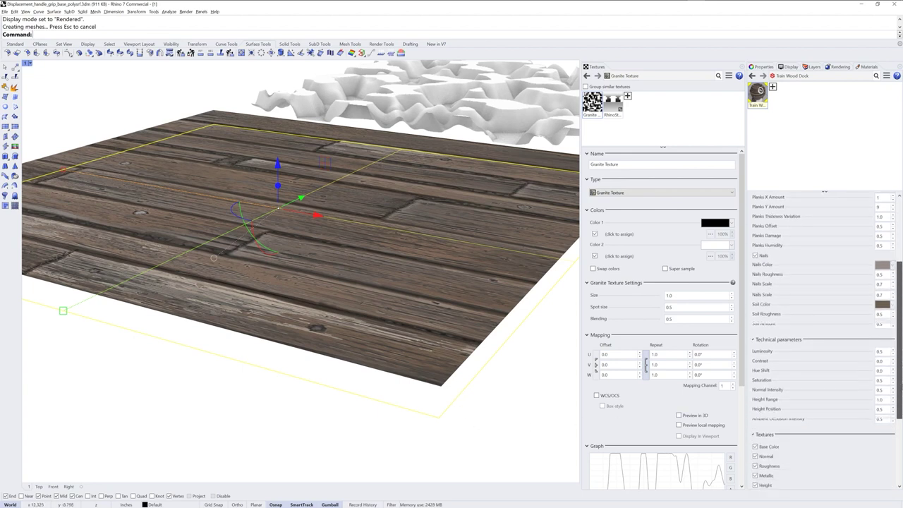
scroll(796, 403, "down", 1)
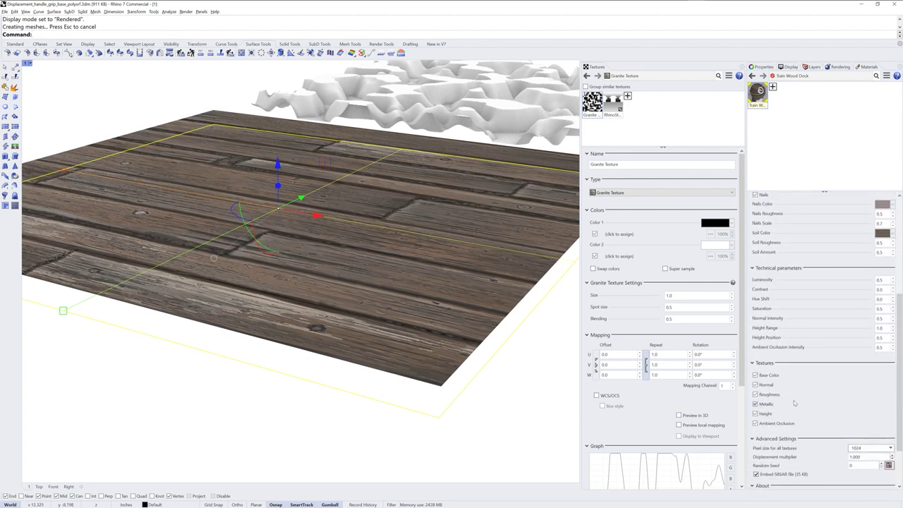
left_click(755, 415)
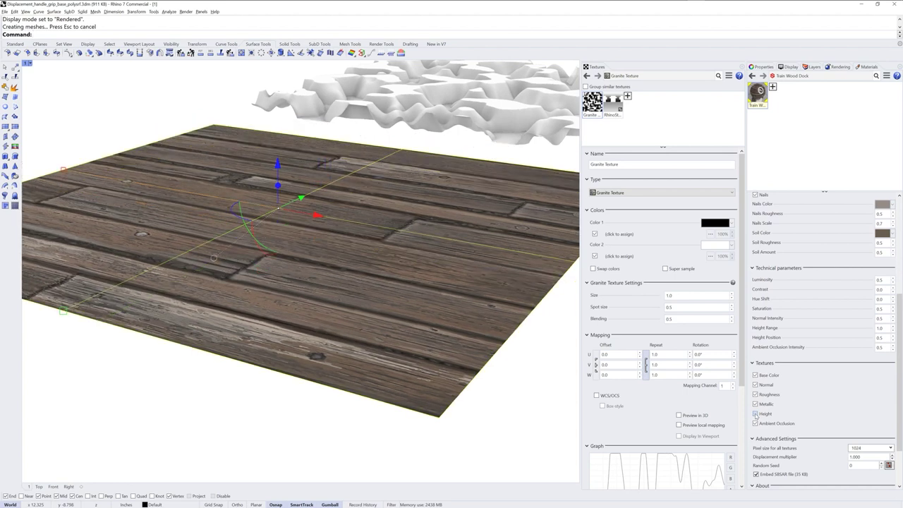
left_click(756, 414)
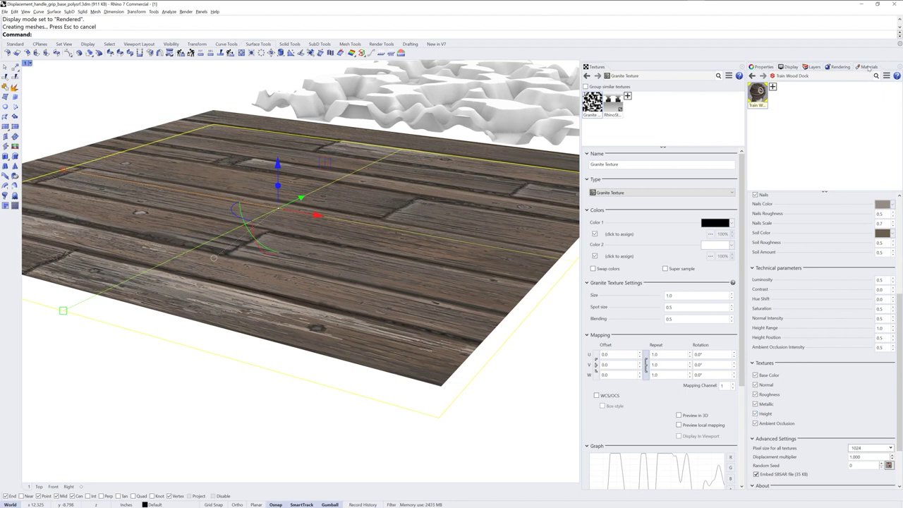
Step: Turn the plane's custom render mesh back on, with minimum edge length 0 and maximum edge length 0.05
left_click(764, 67)
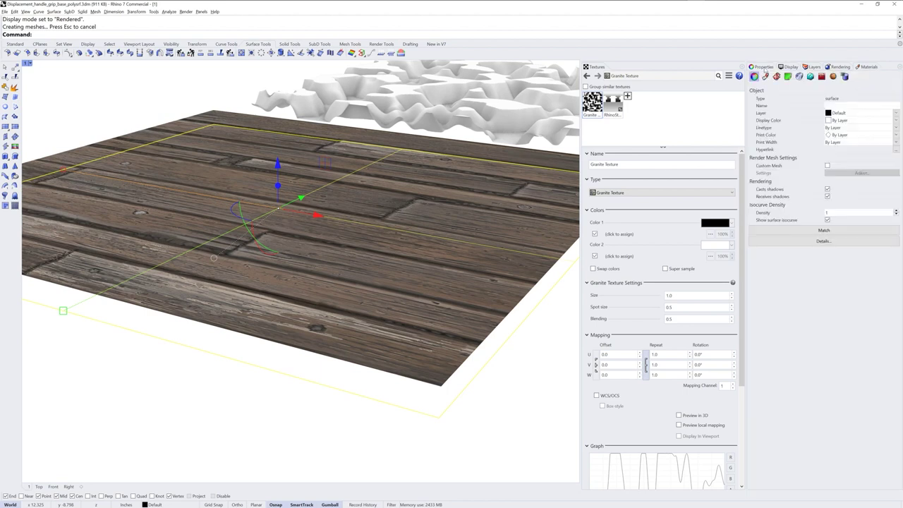
left_click(828, 166)
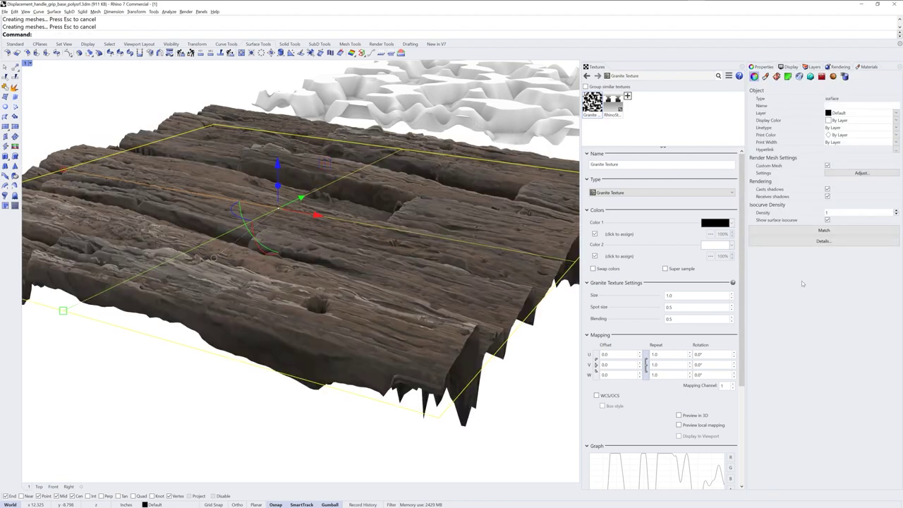
left_click(856, 175)
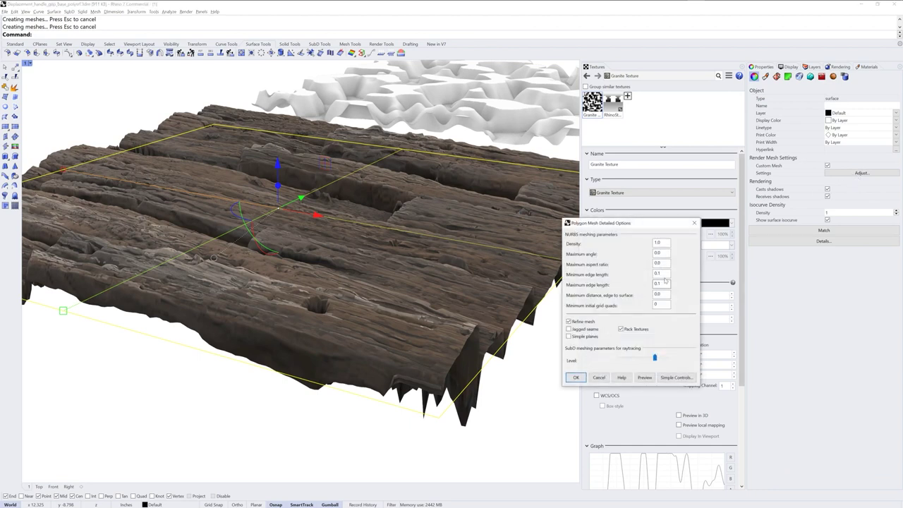
double_click(658, 274)
type("0")
key("Tab")
type(".05")
left_click(577, 378)
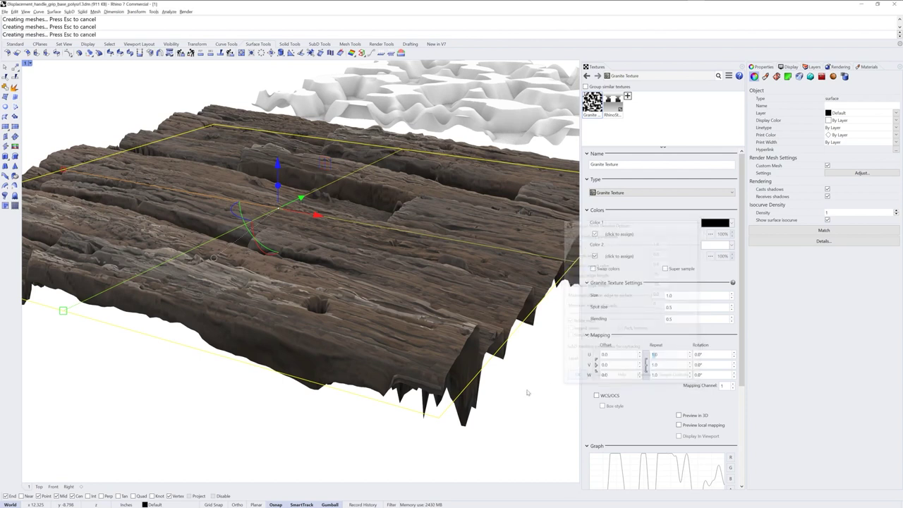
Step: Set the Train Wood Dock material's Height Range to 0.5
left_click(868, 67)
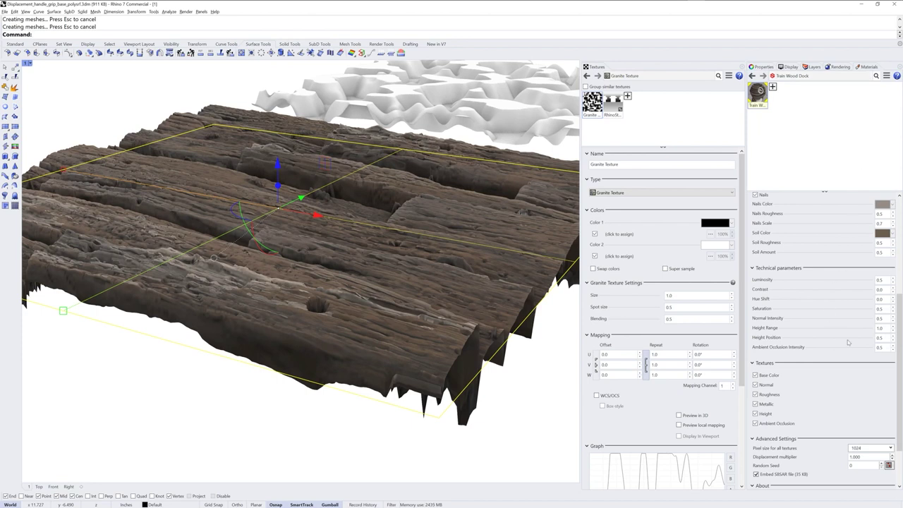
double_click(879, 328)
key("BackSpace")
type("0.5")
key("Return")
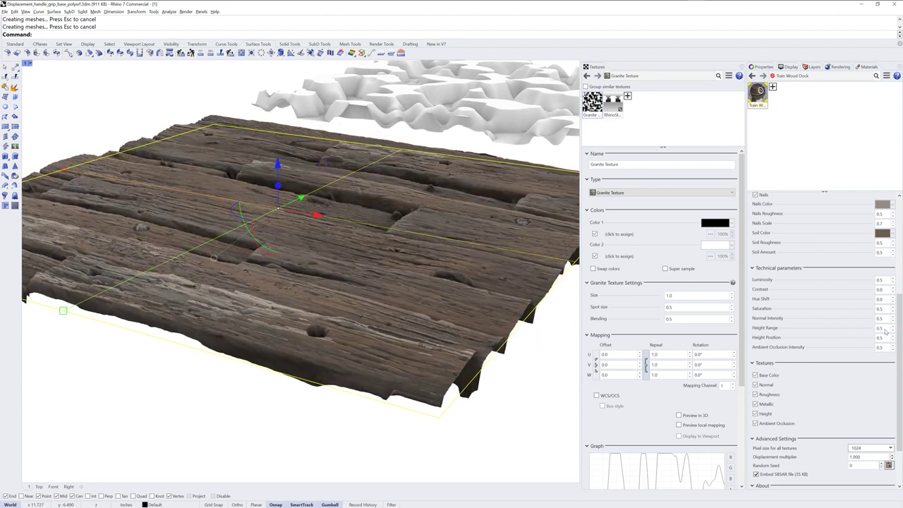
Step: Reduce the Train Wood Dock material's Height Range to 0.2
double_click(880, 328)
key("BackSpace")
type("0.2")
key("Return")
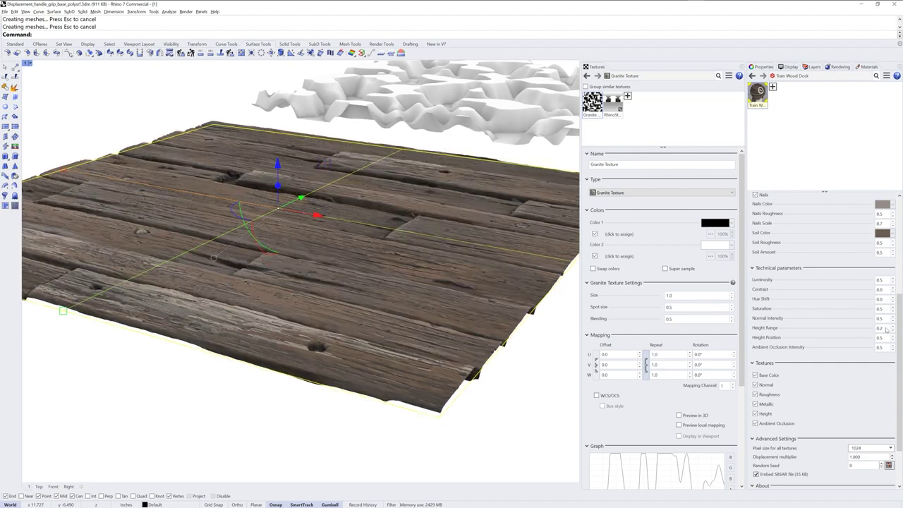
Step: Create a new Physically Based material and show its Bump / Normal and displacement settings
scroll(381, 300, "up", 3)
right_click_drag(367, 303, 396, 296)
scroll(396, 297, "down", 6)
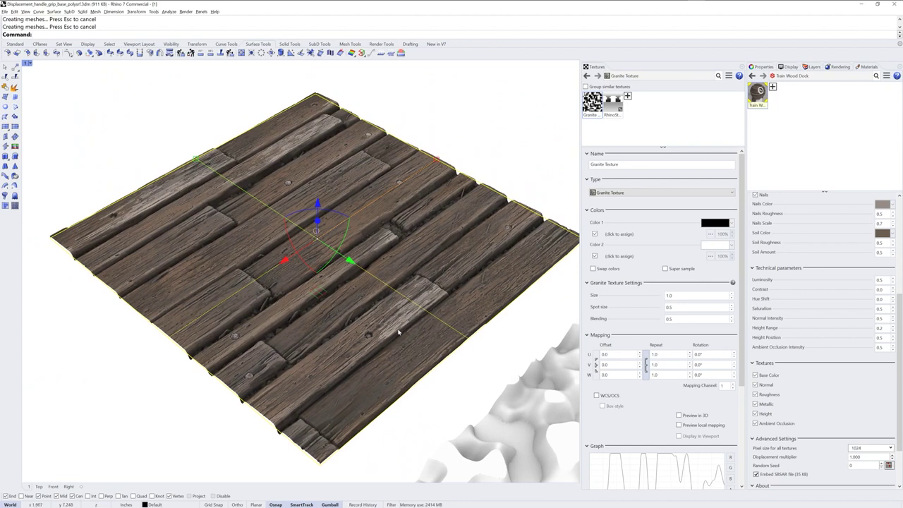
left_click(464, 383)
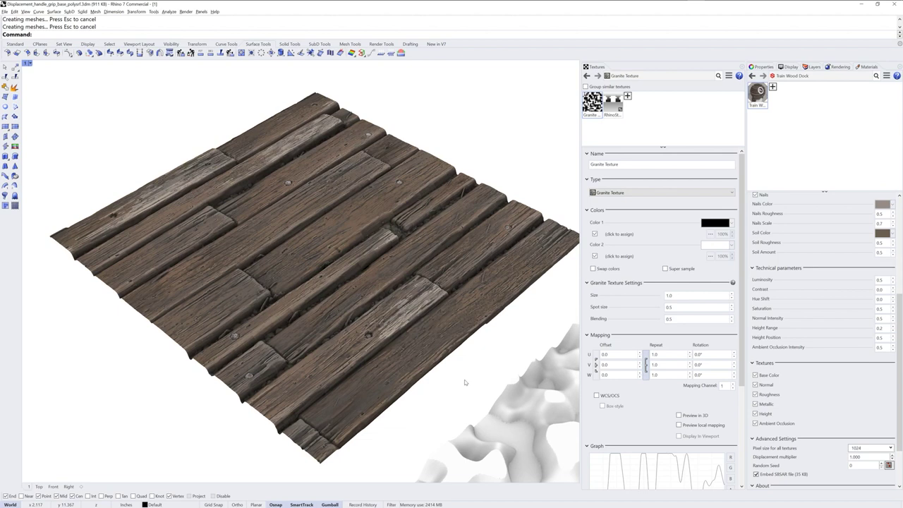
left_click(773, 86)
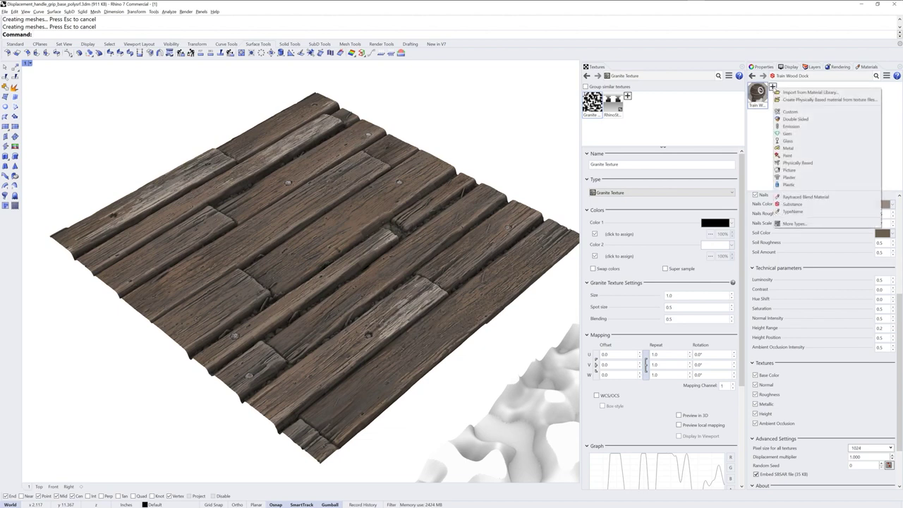
left_click(797, 163)
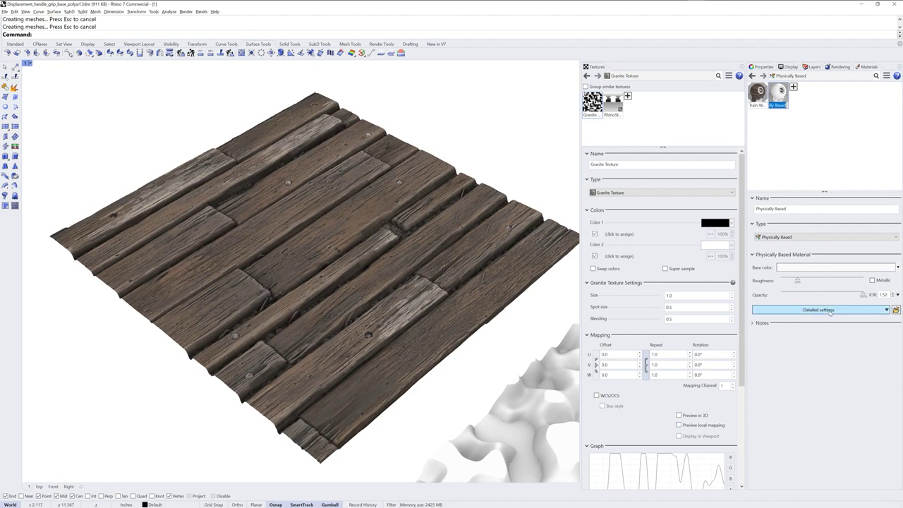
left_click(829, 311)
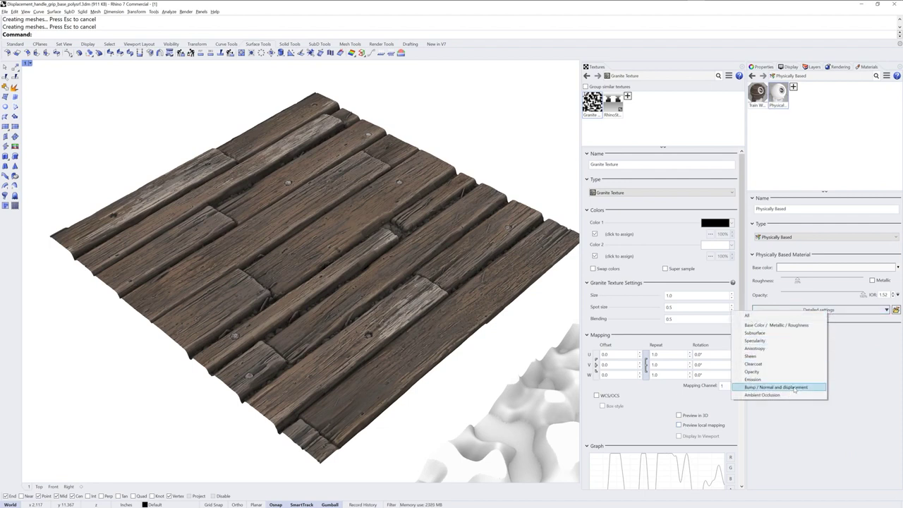
left_click(795, 387)
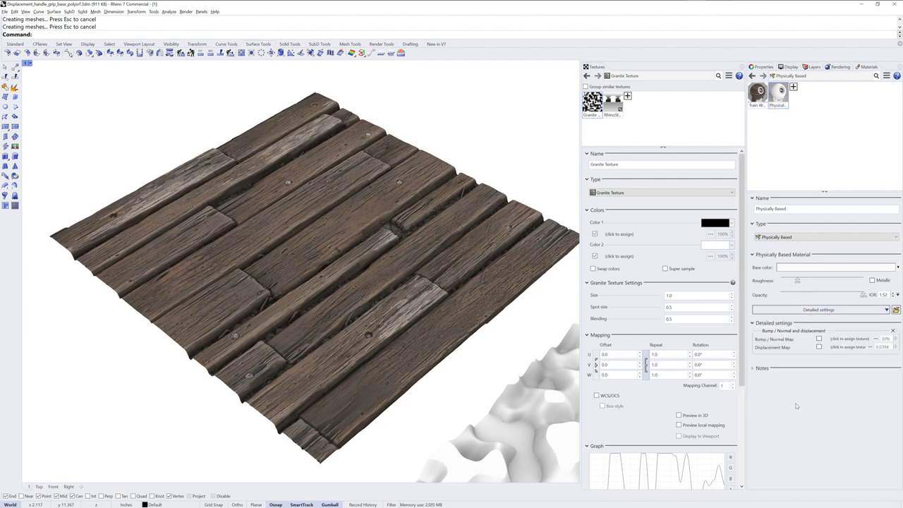
Step: Assign the new Physically Based material to the plane
left_click(491, 261)
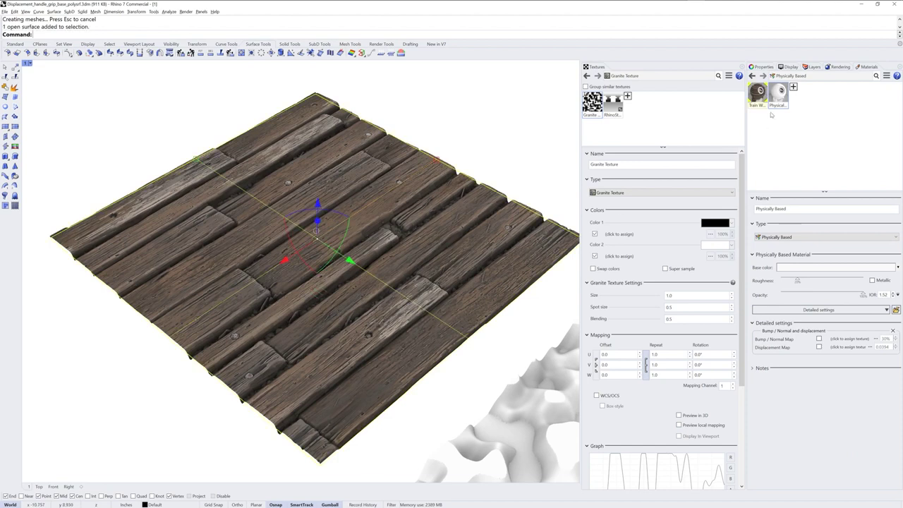
right_click(779, 91)
left_click(805, 100)
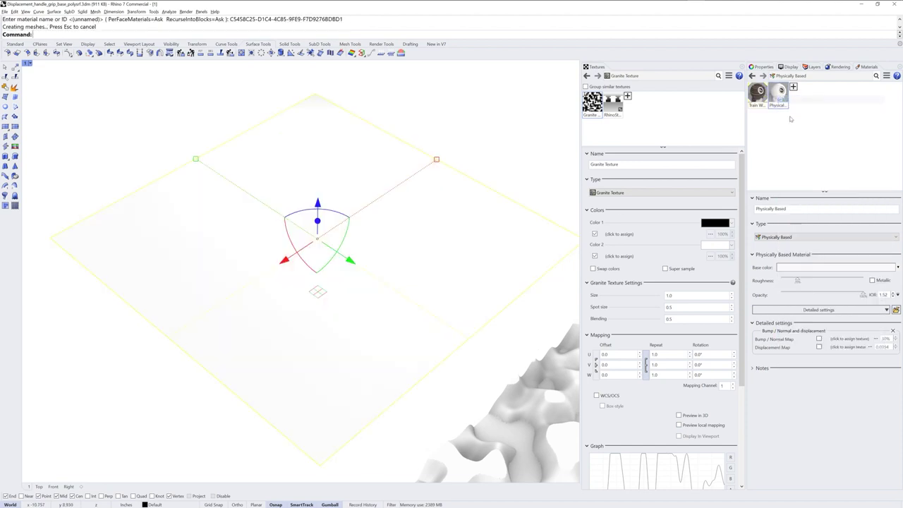
Step: Load PXL_20211010_171154082.jpg as the Physically Based material's displacement map
left_click(847, 348)
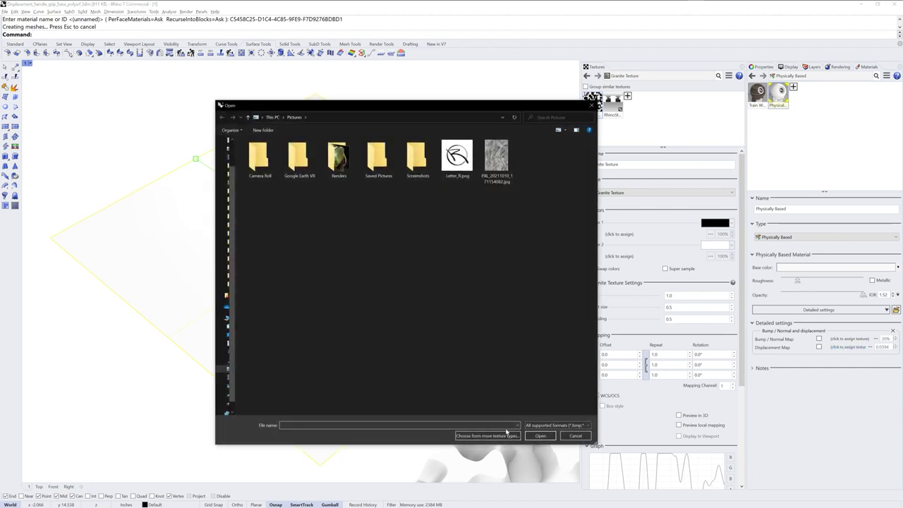
left_click(512, 169)
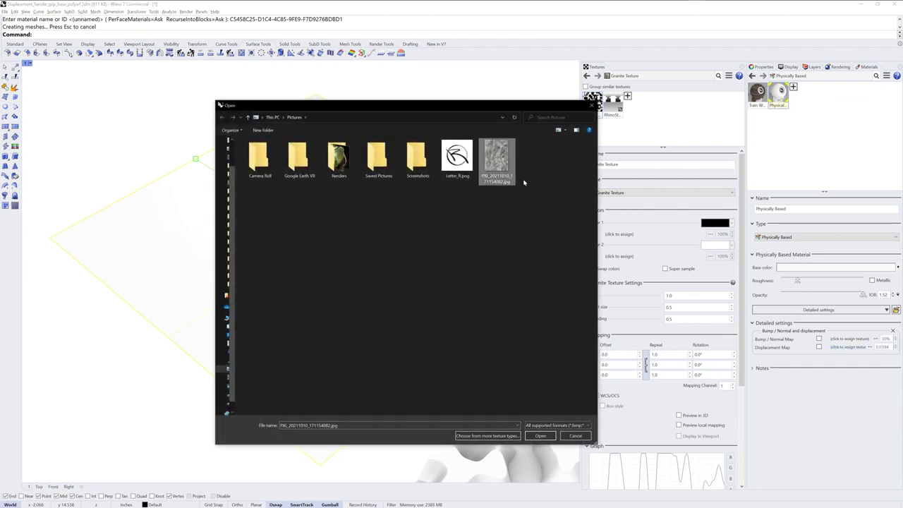
left_click(540, 436)
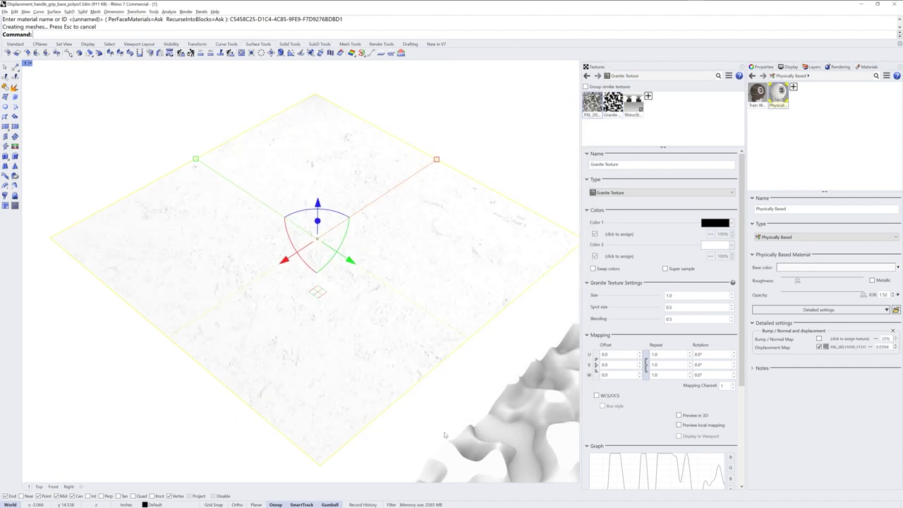
Step: Show the material's Base Color / Metallic / Roughness settings and load PXL_20211010_171154082.jpg as the base color texture
left_click(816, 310)
left_click(741, 324)
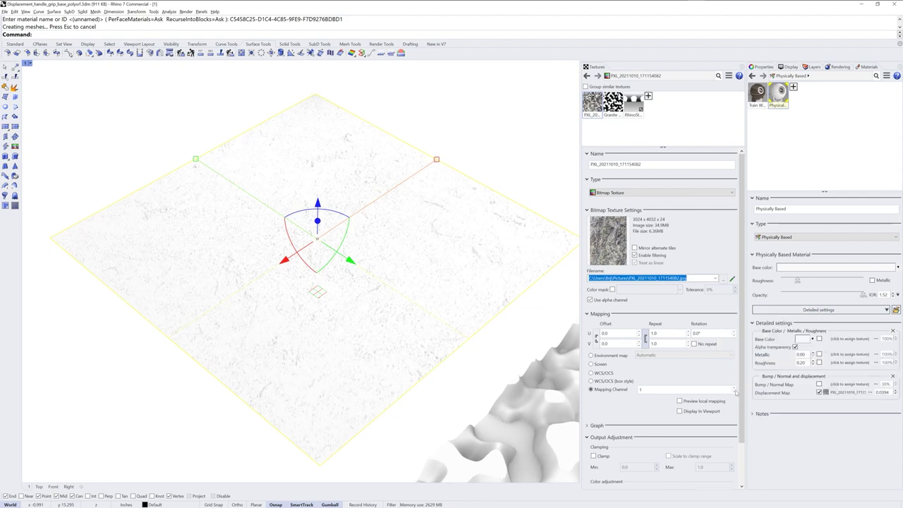
left_click(630, 280)
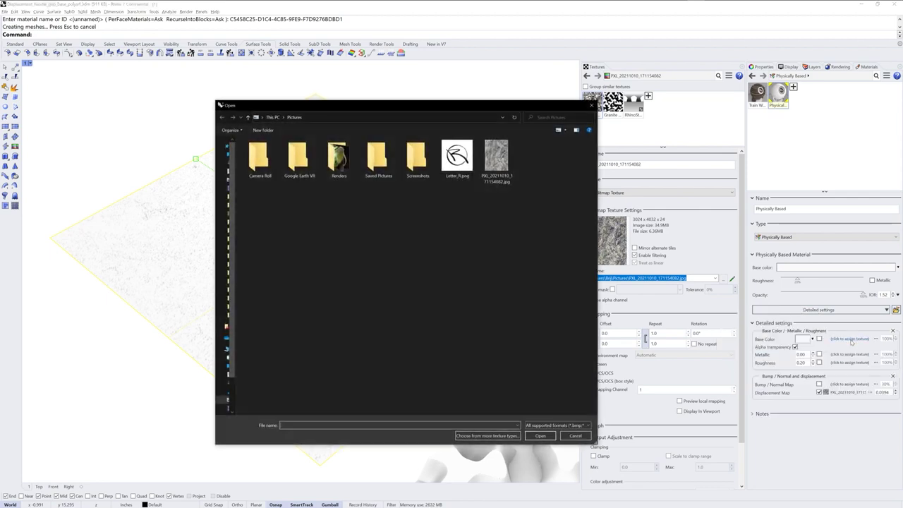
left_click(496, 159)
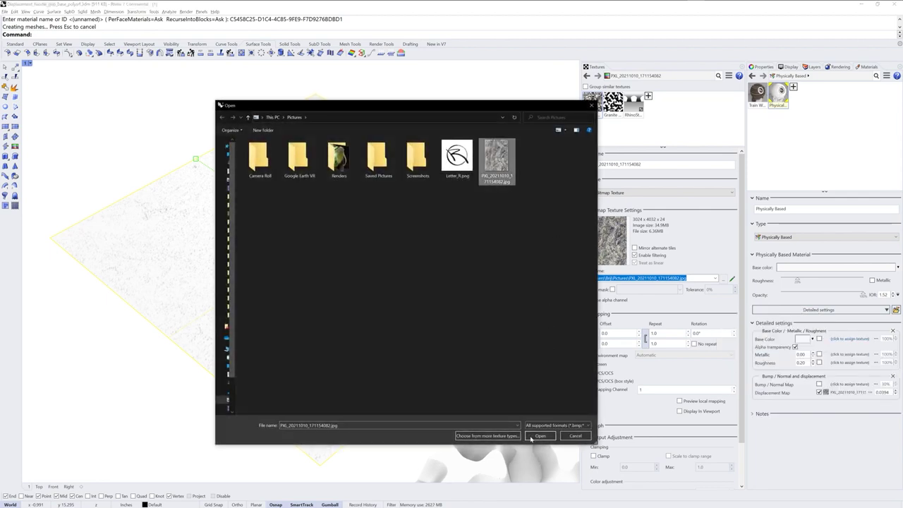
left_click(540, 435)
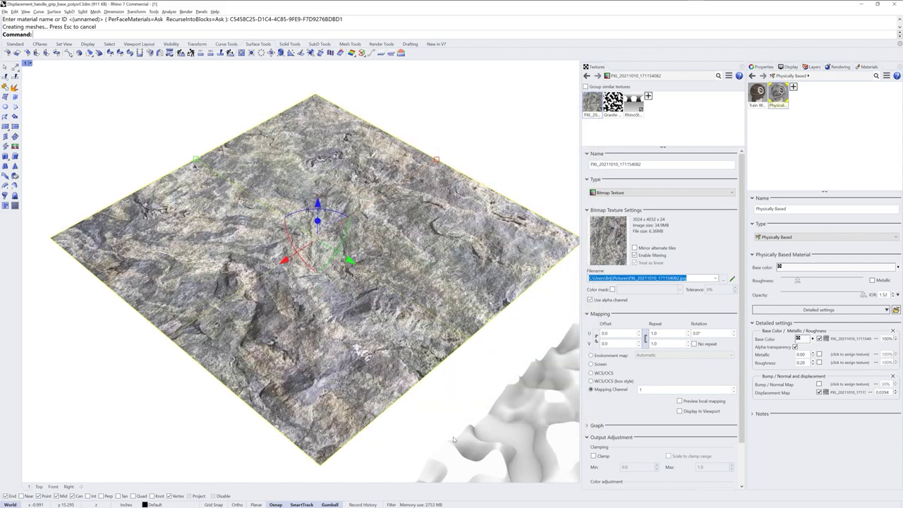
Step: Set the Physically Based material's displacement map amount to 0.5
right_click_drag(450, 417, 464, 369)
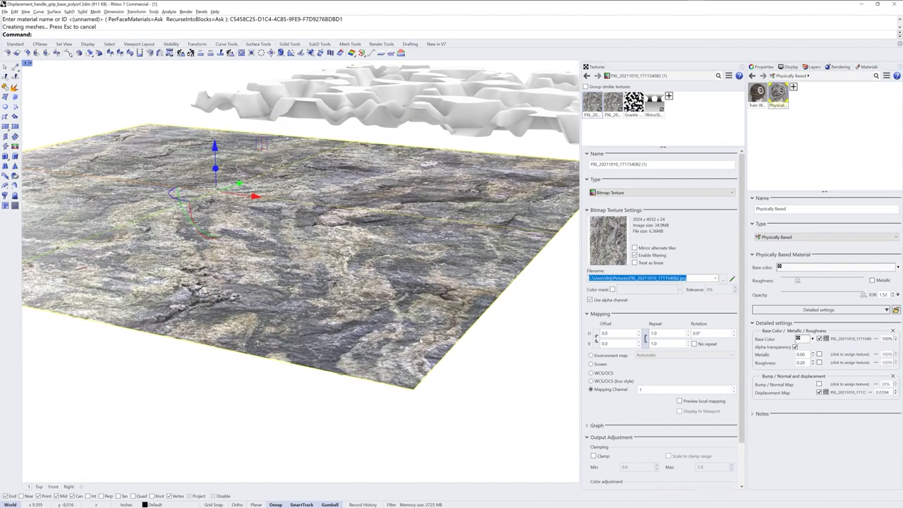
scroll(417, 323, "up", 3)
scroll(418, 322, "up", 5)
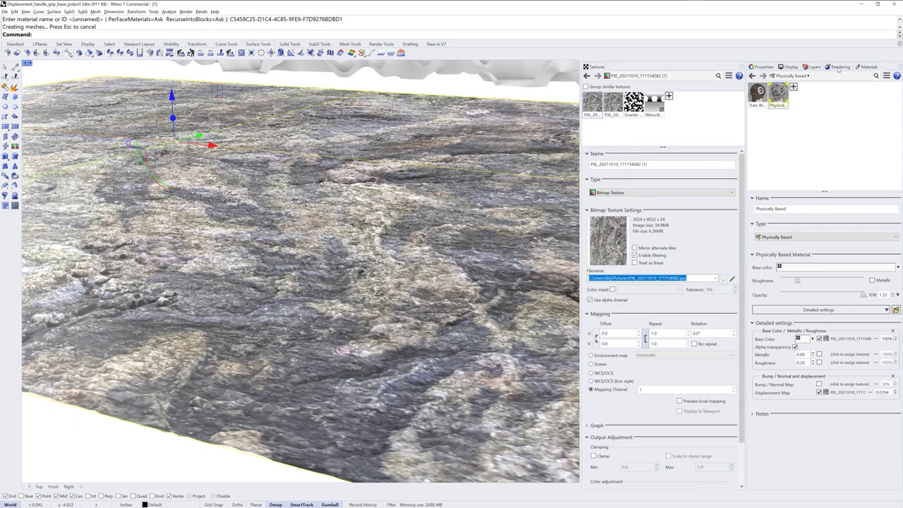
double_click(883, 393)
key("BackSpace")
type("0.5")
key("Return")
Step: Reduce the Physically Based material's displacement map amount to 0.1 and inspect the plane's surface
double_click(884, 393)
key("BackSpace")
type("0.1")
key("Return")
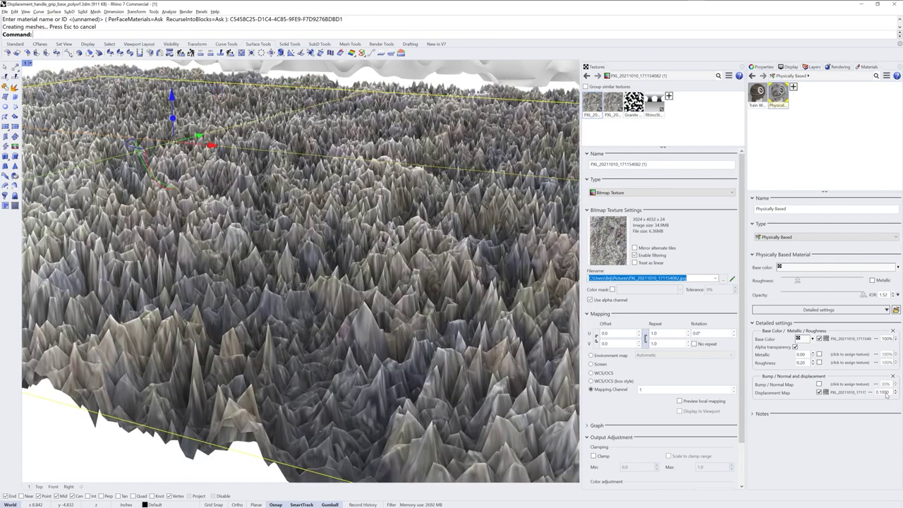
right_click_drag(381, 268, 403, 309)
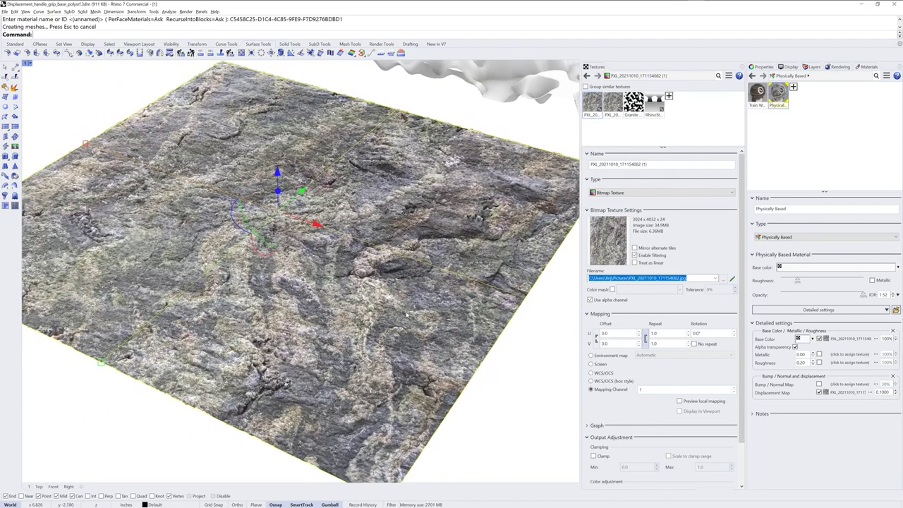
right_click_drag(439, 333, 540, 326)
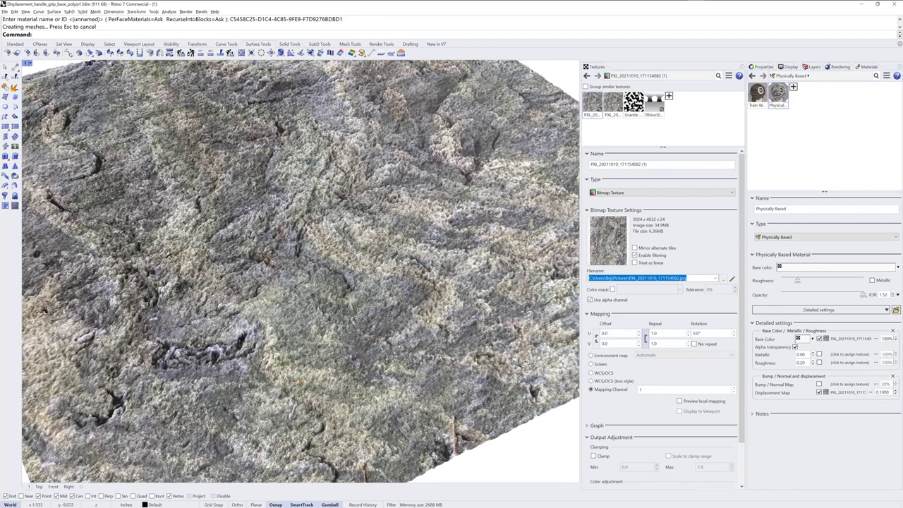
Step: Create a Resample Texture that uses PXL_20211010_171154082.jpg as its source image
left_click(670, 96)
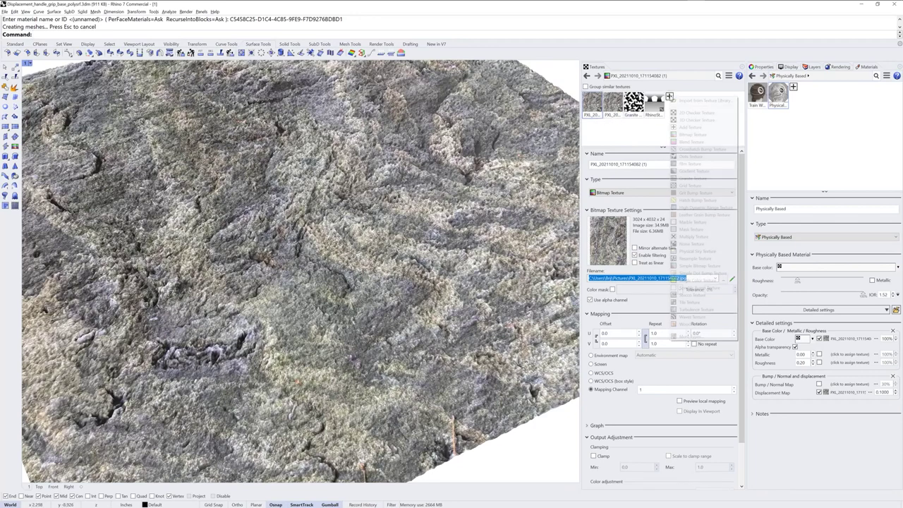
left_click(711, 259)
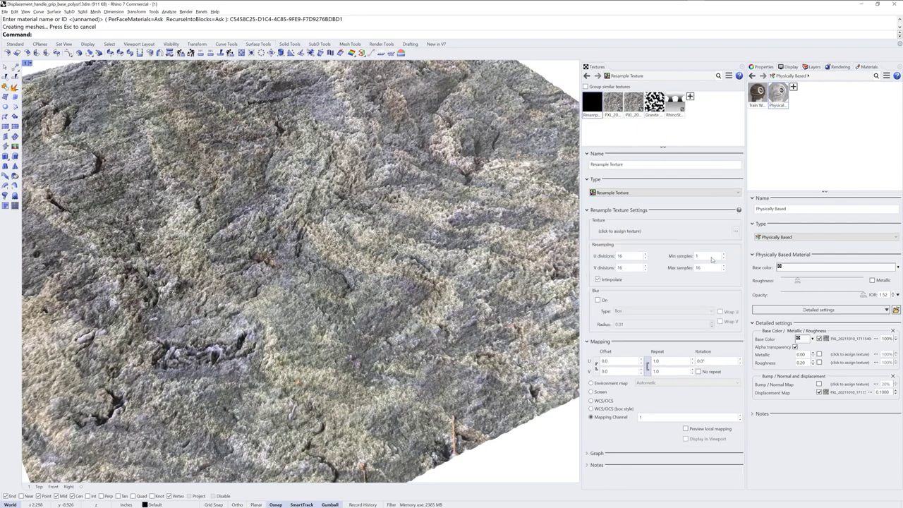
left_click(630, 232)
left_click(515, 187)
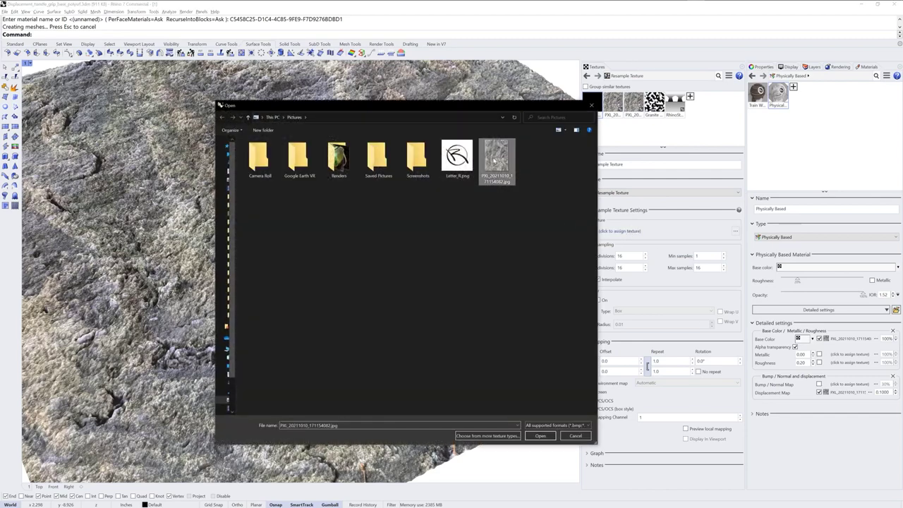
left_click(540, 436)
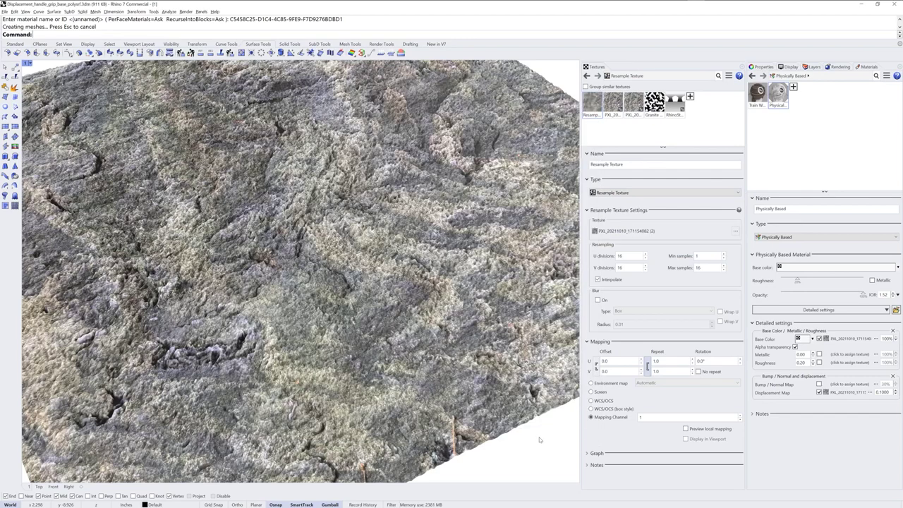
Step: Set the Resample Texture's U and V divisions to 512
double_click(621, 256)
type("512")
key("Tab")
type("5")
Step: Turn on the Resample Texture's blur with the Gaussian type and enable Wrap U and Wrap V
left_click(599, 300)
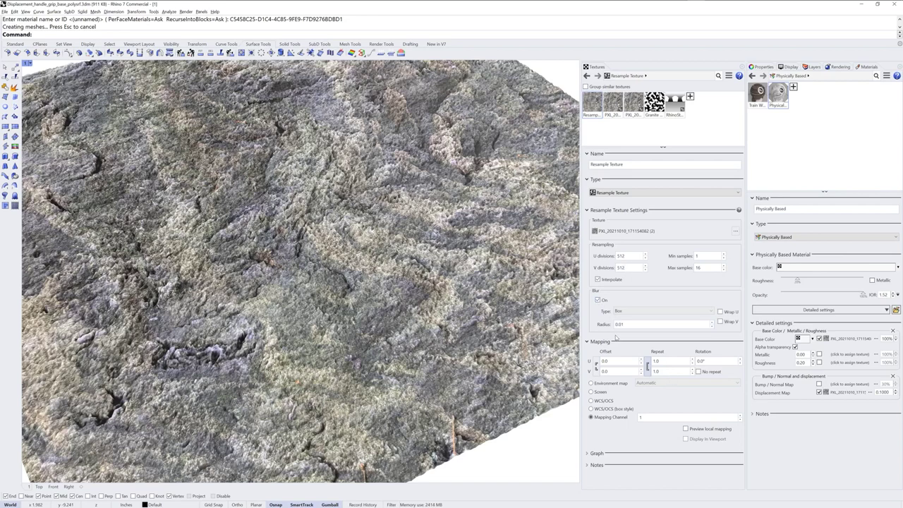
left_click(639, 314)
left_click(638, 331)
left_click(720, 312)
left_click(720, 321)
Step: Rename the texture rock_Resample Texture and assign it as the displacement map with shared settings, without preserving the bitmap as its child
type("rock_")
left_click(867, 387)
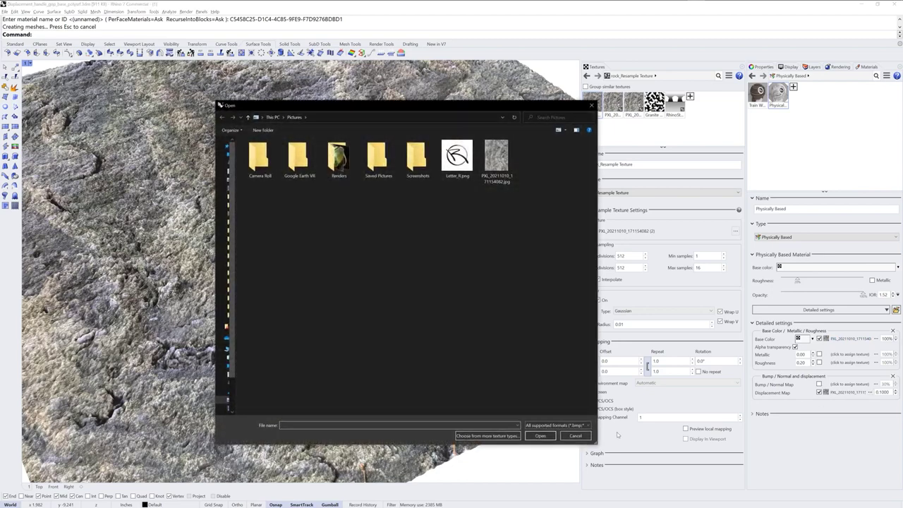
left_click(487, 436)
left_click(500, 177)
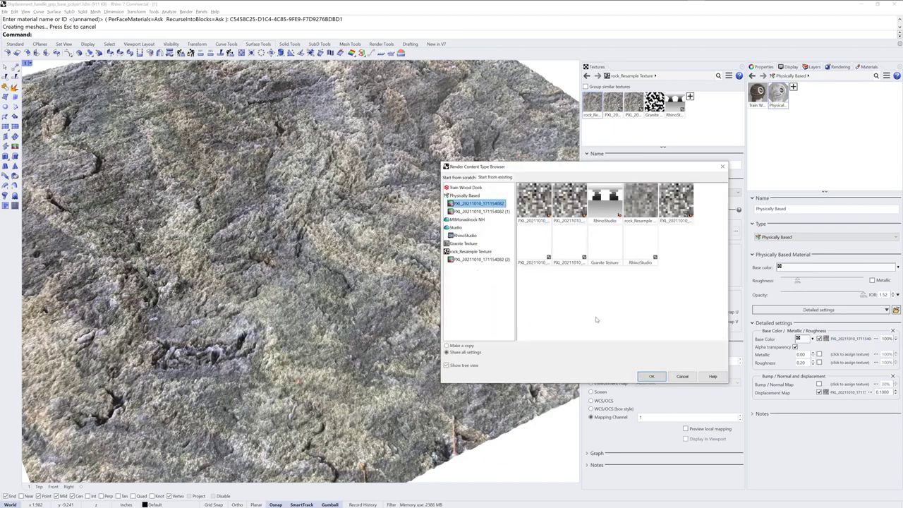
left_click(640, 202)
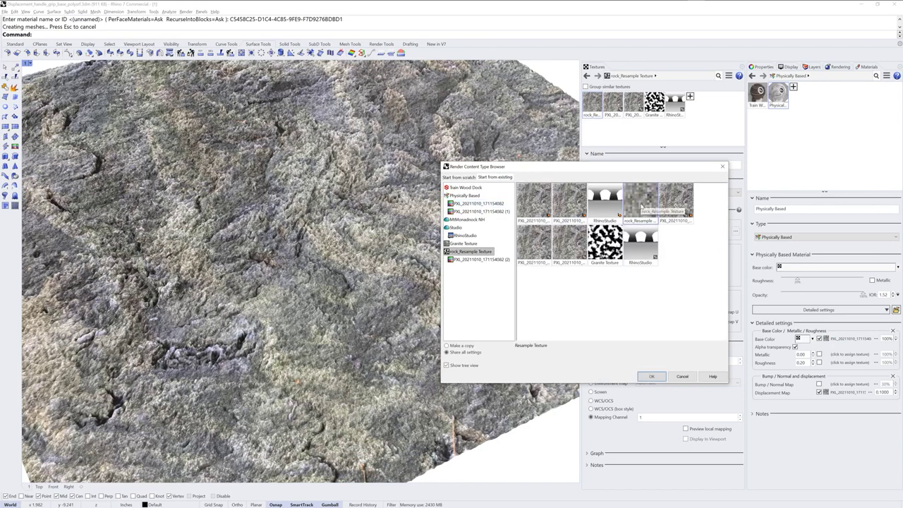
left_click(655, 377)
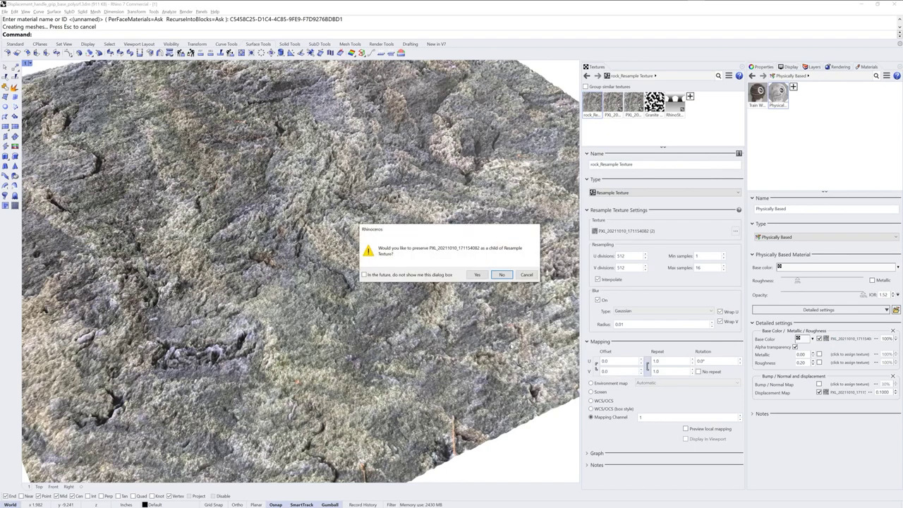
left_click(501, 274)
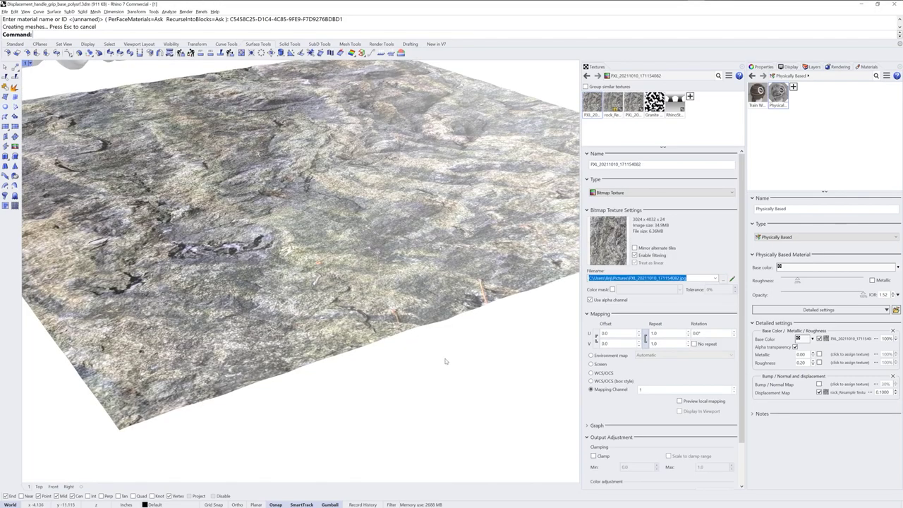
Step: Increase the Physically Based material's displacement map amount to 0.4
left_click(883, 393)
key("BackSpace")
type("0.4")
key("Return")
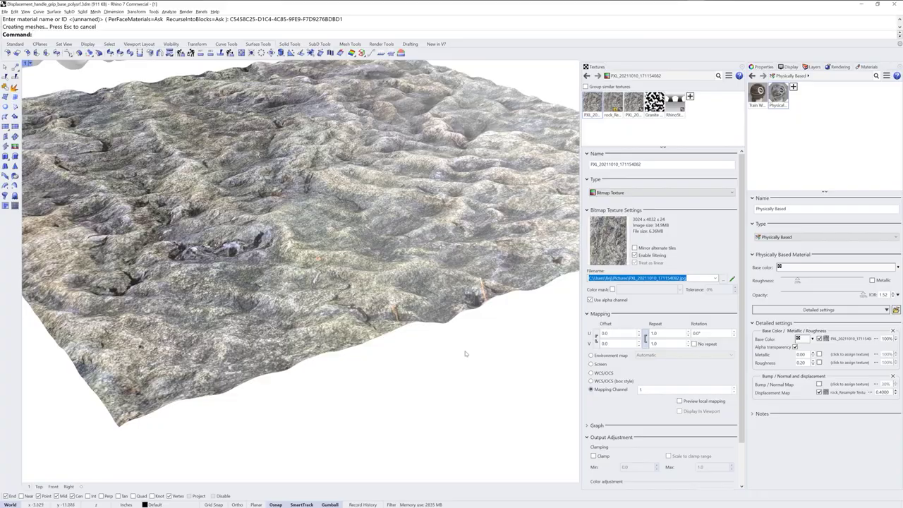
Step: Inspect the displaced rock surface up close and as a whole, and switch the viewport to Shaded display mode
right_click_drag(457, 246, 381, 212)
scroll(300, 272, "down", 3)
right_click_drag(300, 272, 373, 272)
scroll(300, 272, "up", 5)
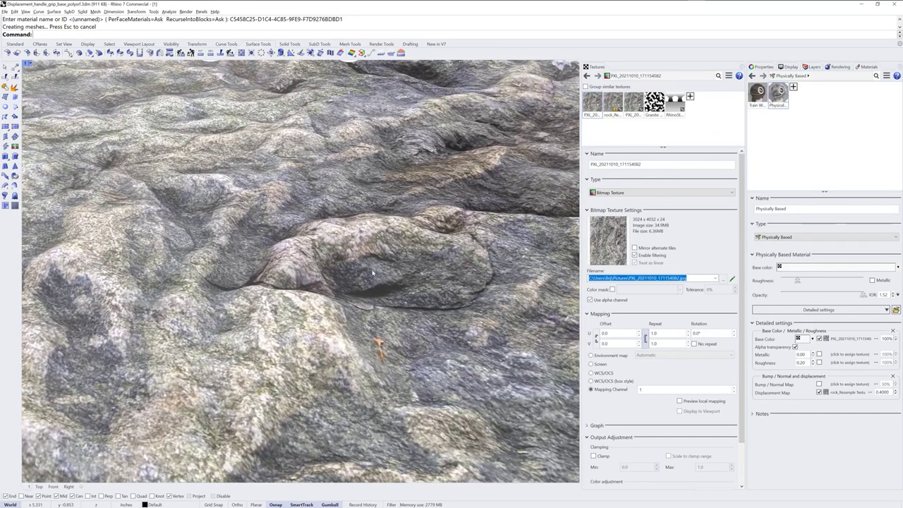
scroll(372, 272, "down", 10)
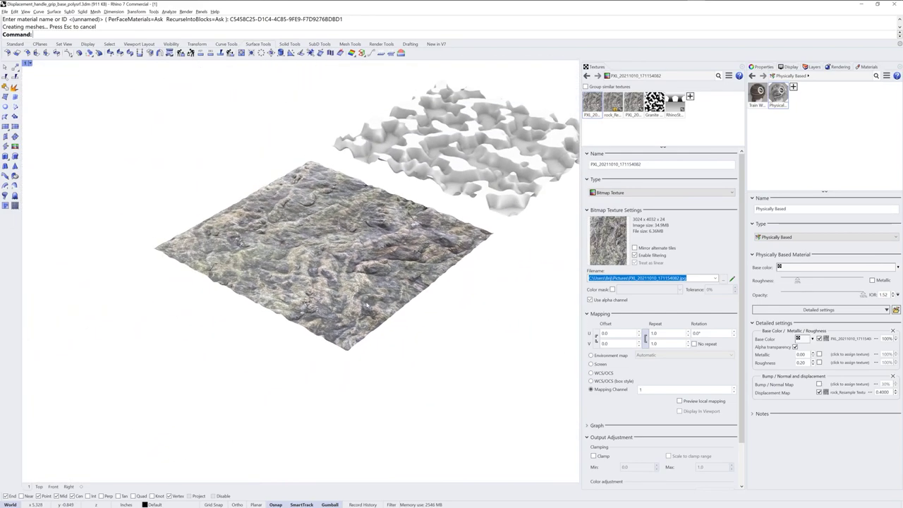
left_click(31, 64)
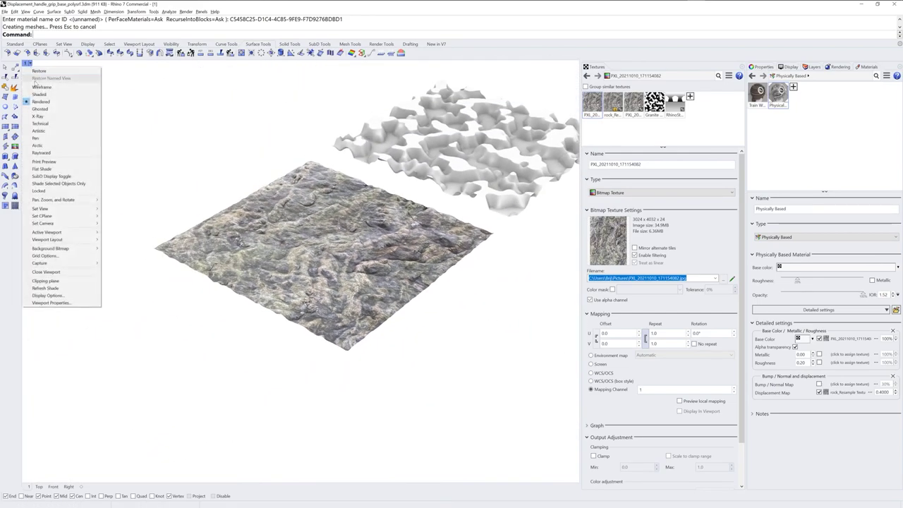
left_click(45, 95)
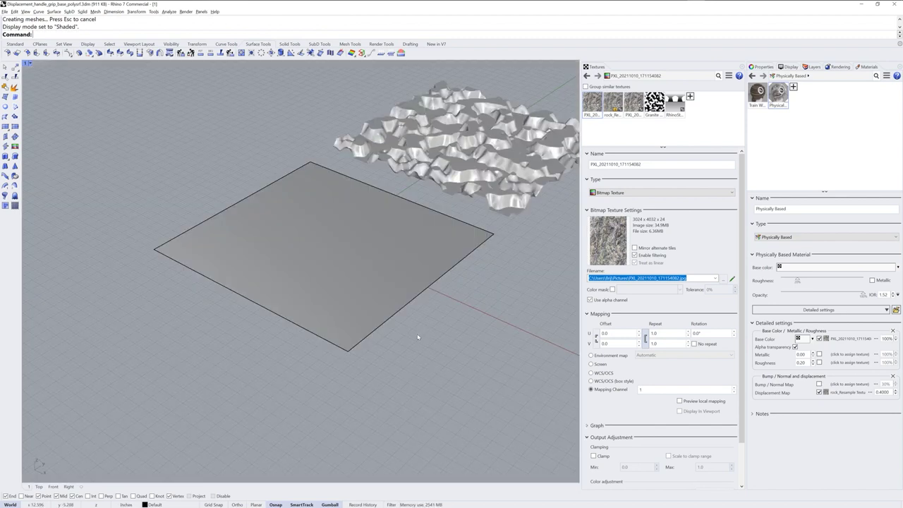
Step: Make the srfs layer current, turn off the Default layer, and zoom to the handle's extents
mouse_move(417, 331)
right_mouse_down()
mouse_move(471, 293)
mouse_move(461, 377)
mouse_move(467, 364)
right_mouse_up()
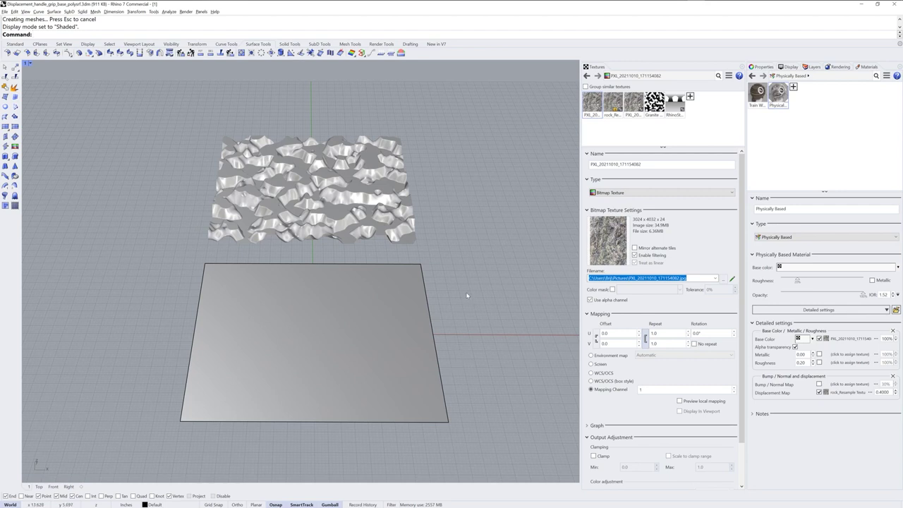
left_click(811, 67)
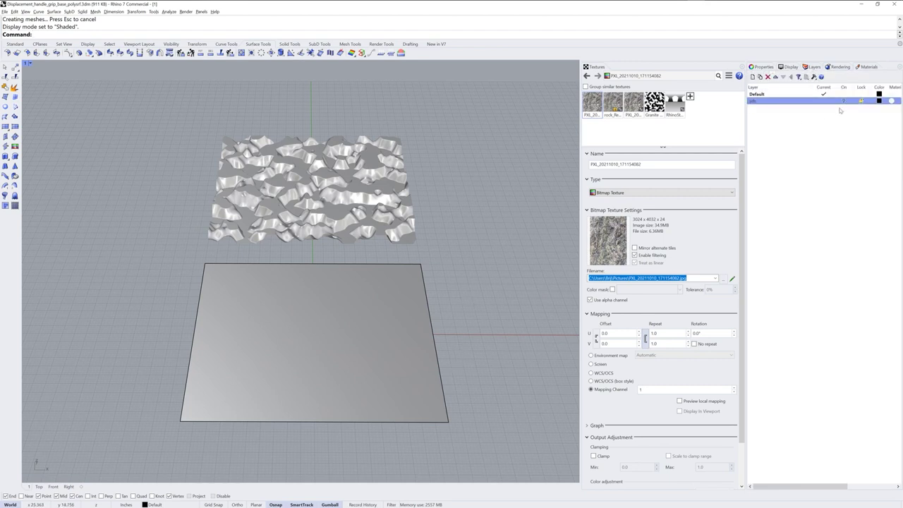
left_click(825, 101)
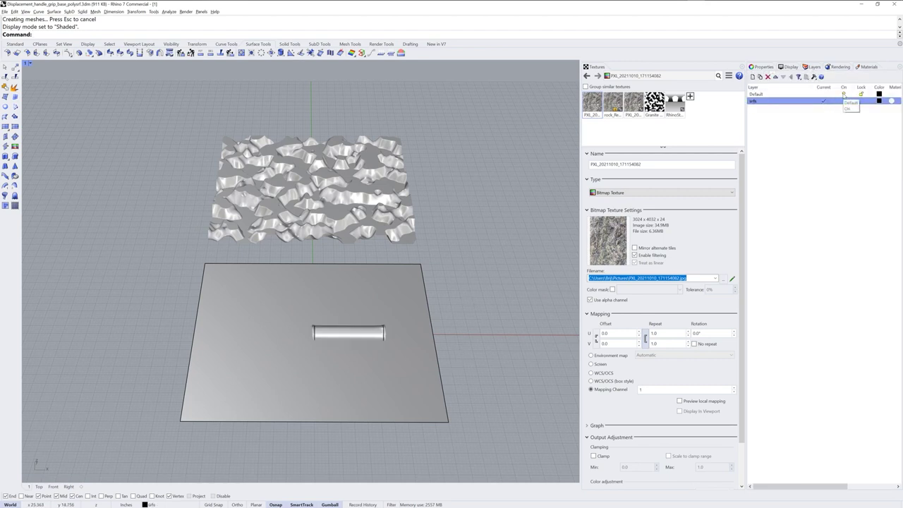
left_click(844, 94)
type("ZEA")
key("Return")
mouse_move(382, 342)
right_mouse_down()
mouse_move(413, 311)
mouse_move(396, 310)
mouse_move(502, 313)
mouse_move(353, 318)
mouse_move(387, 327)
right_mouse_up()
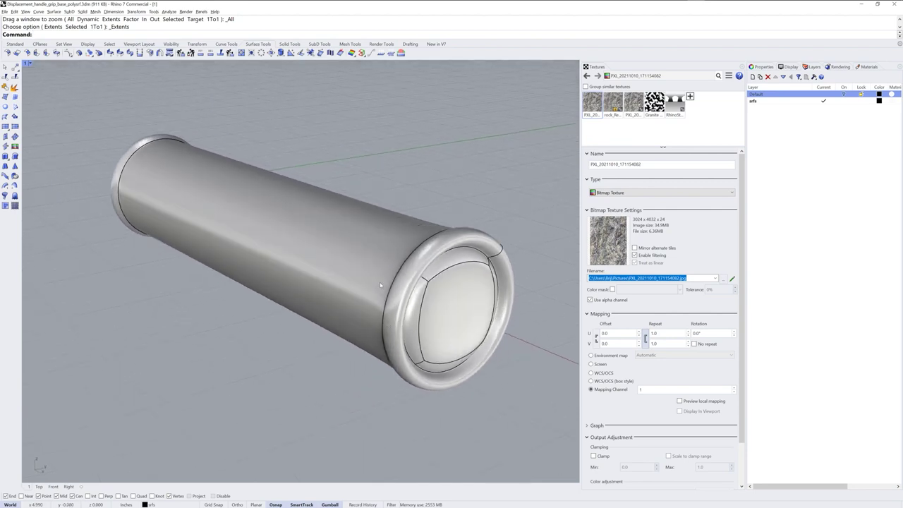
Step: Turn on displacement for only the handle's cylindrical grip face, using the existing Granite Texture
left_click(385, 258)
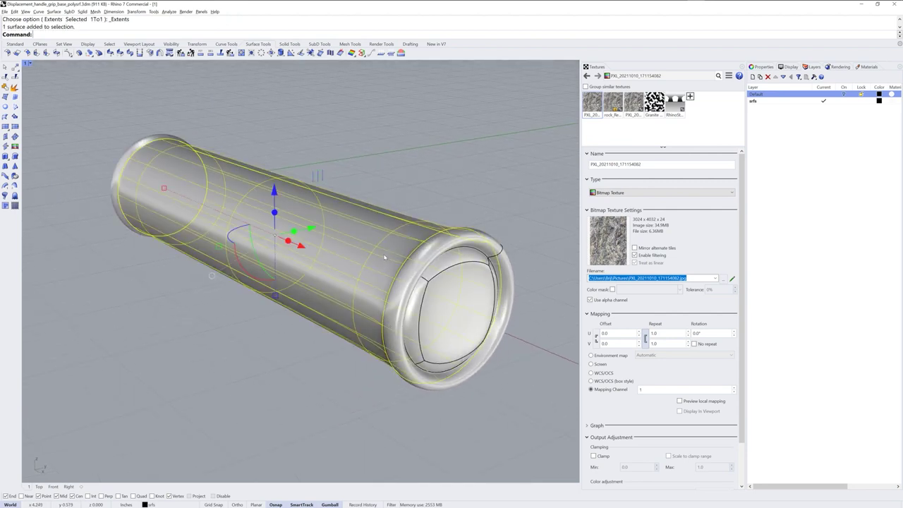
right_click_drag(323, 360, 396, 344)
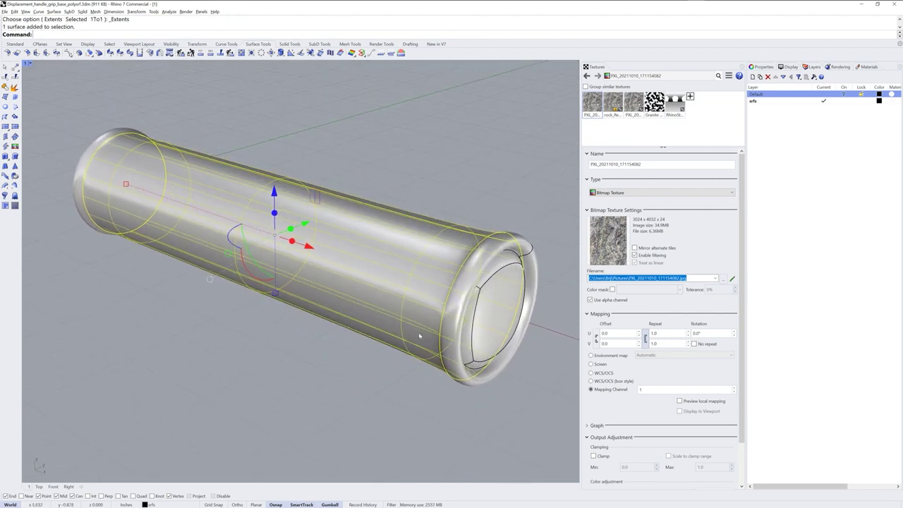
left_click(762, 67)
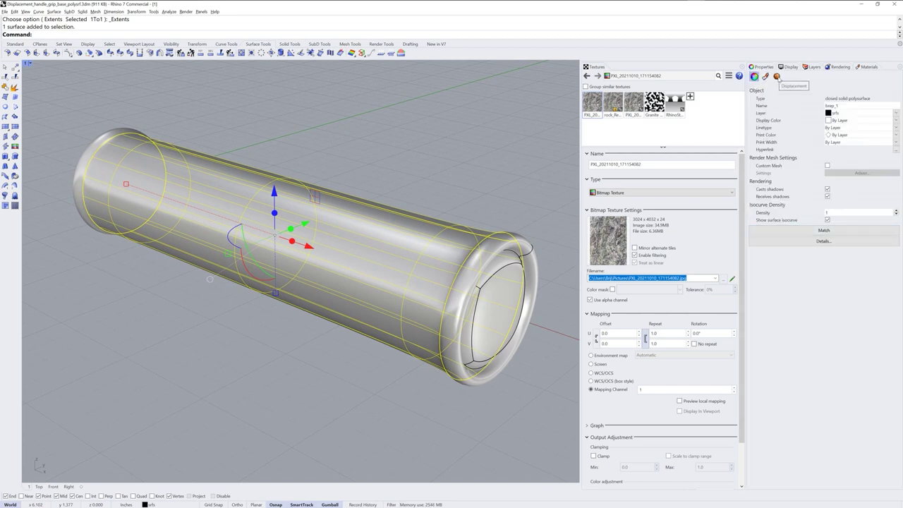
left_click(777, 77)
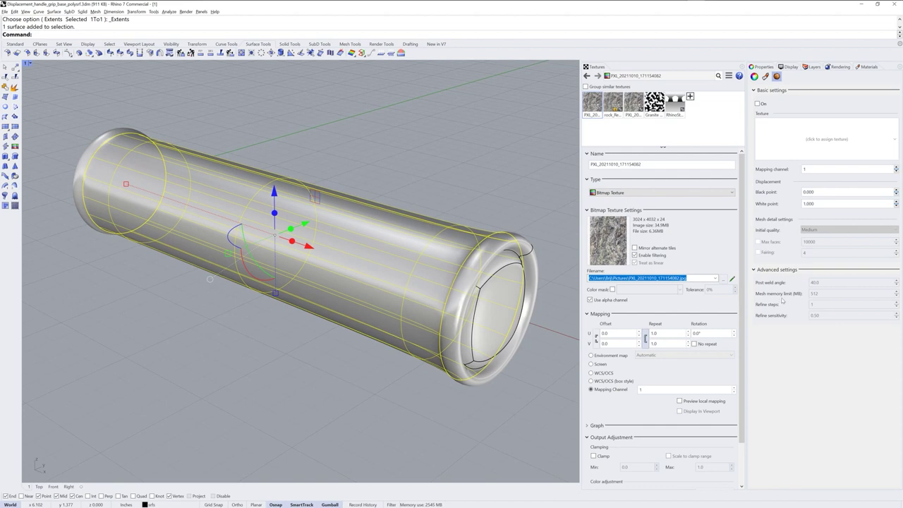
left_click(834, 142)
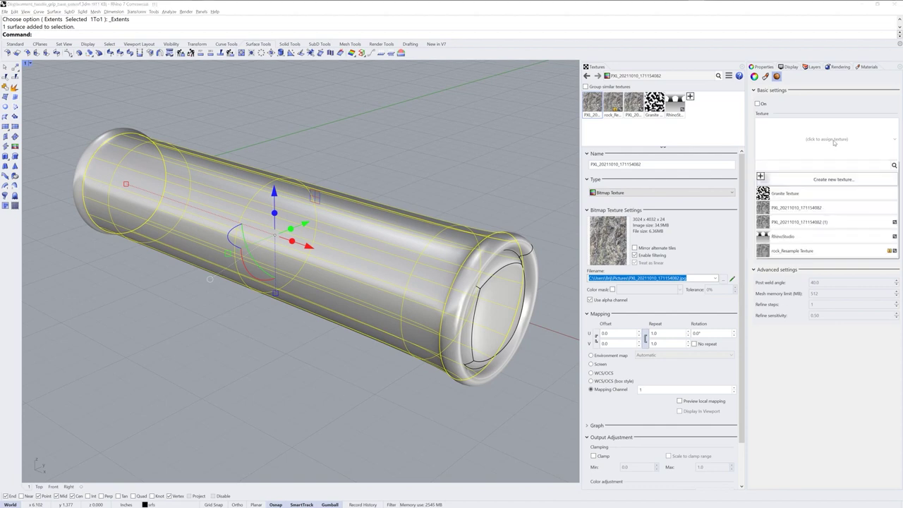
left_click(822, 197)
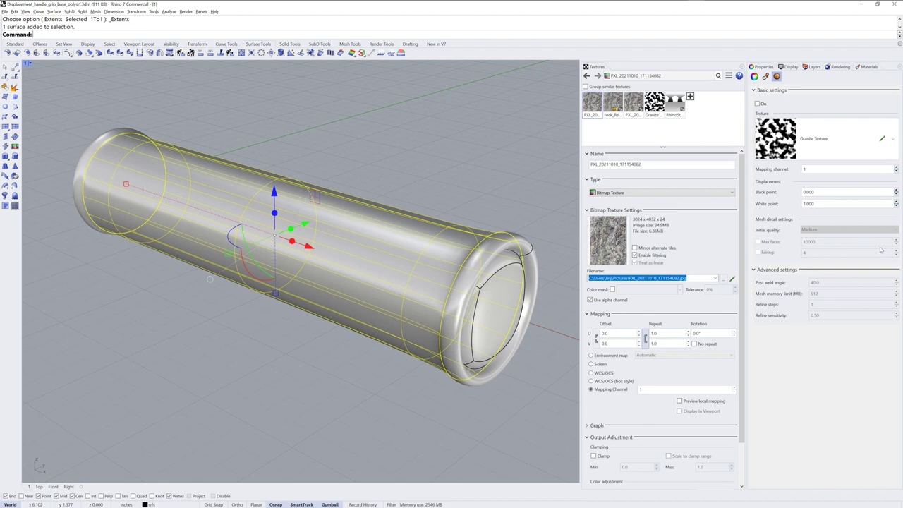
left_click(758, 104)
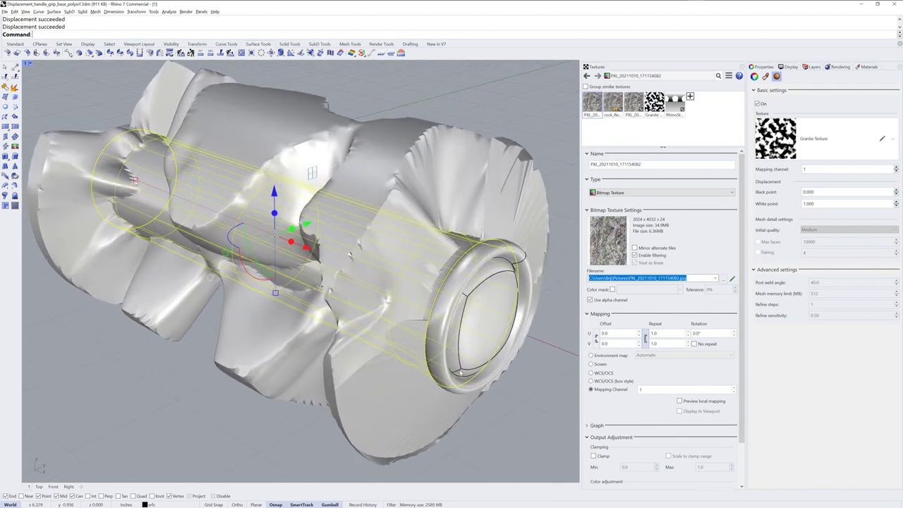
Step: Set the grip face's displacement white point to 0.1
double_click(819, 203)
type("0.1")
key("Return")
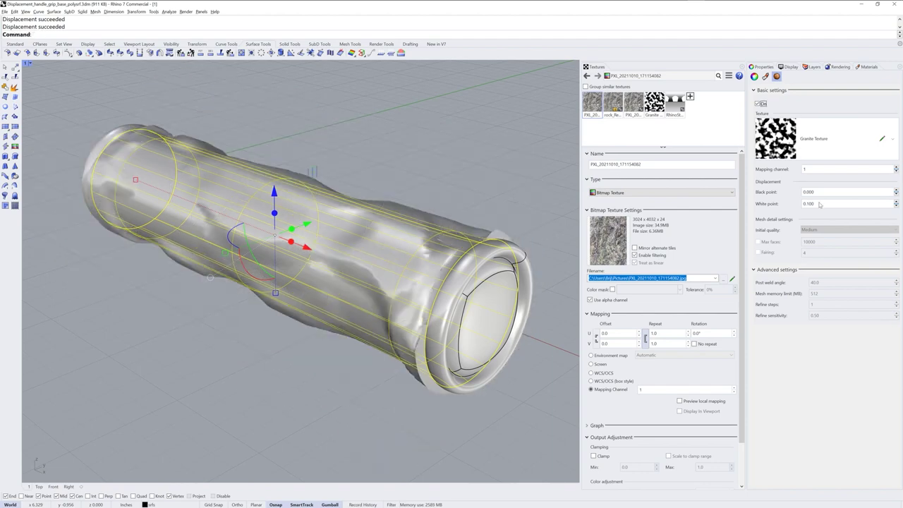
right_click_drag(396, 339, 467, 367)
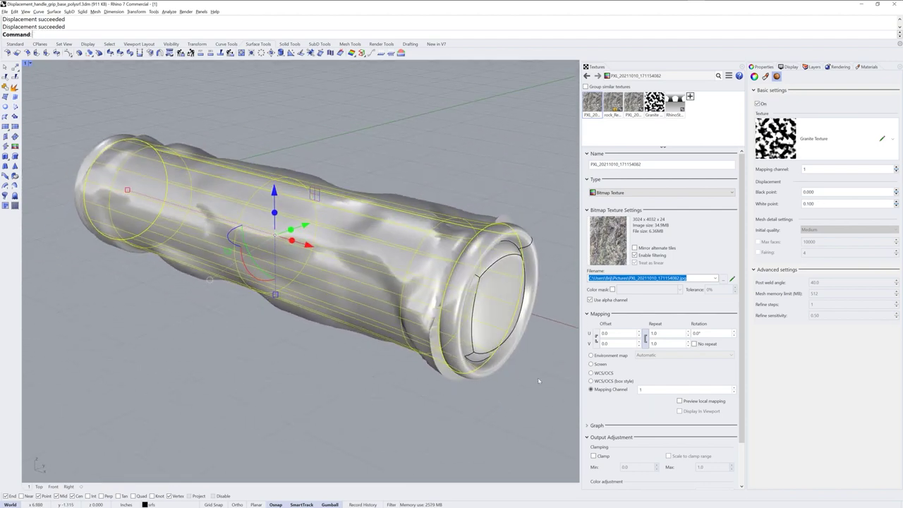
Step: Set the Granite Texture's mapping repeat to 4.0 in U, V and W
left_click(655, 102)
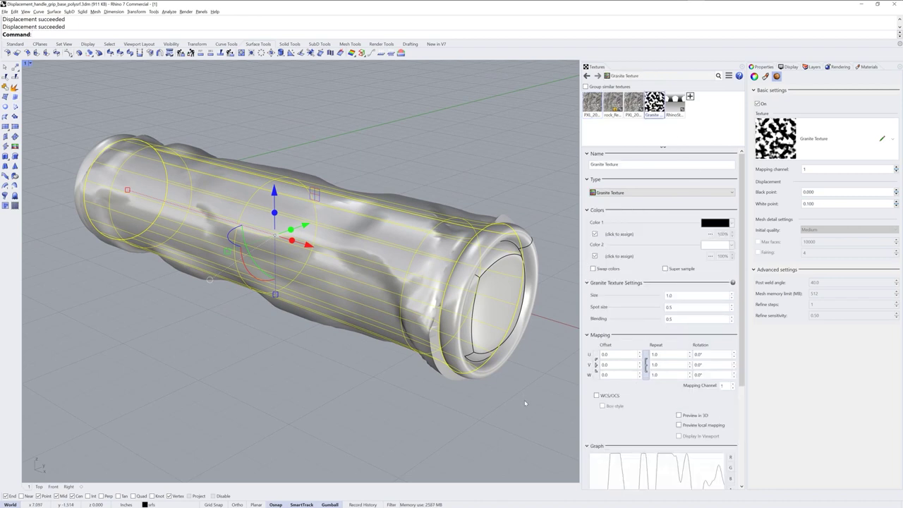
double_click(655, 355)
type("4")
key("Return")
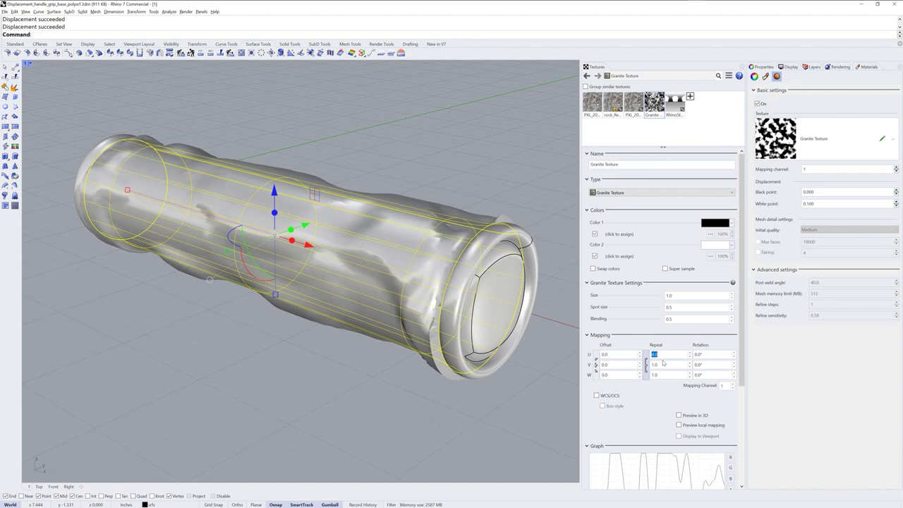
right_click_drag(401, 291, 483, 261)
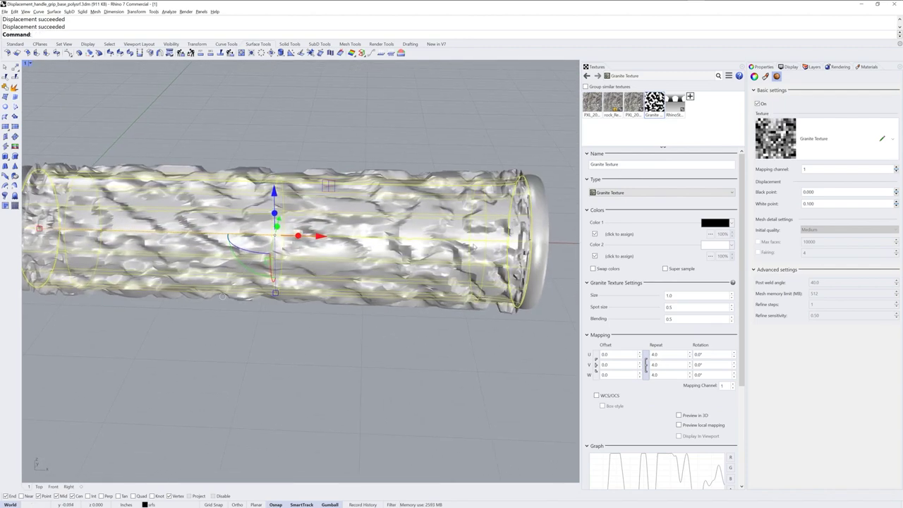
right_click_drag(286, 187, 391, 270)
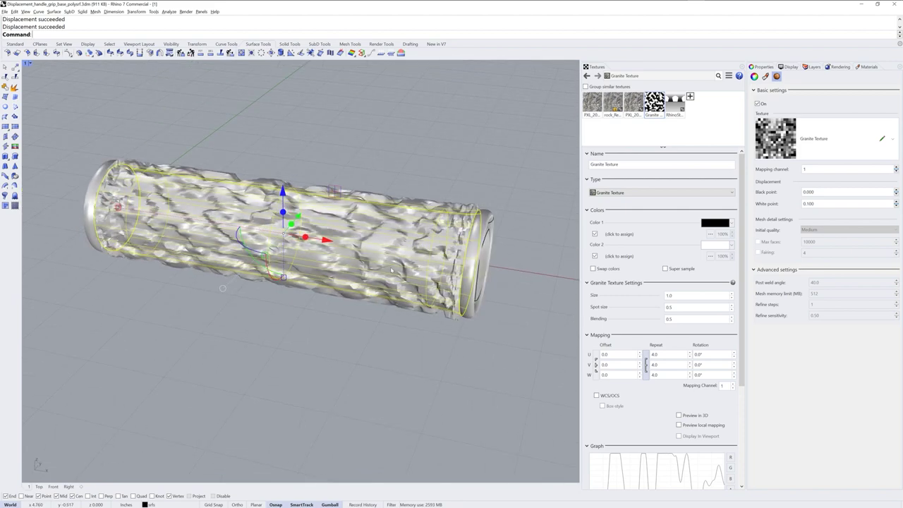
Step: Apply a capped cylindrical texture mapping to the whole handle polysurface, using its bounding box and the Right view's CPlane
left_click(510, 263)
left_click(472, 260)
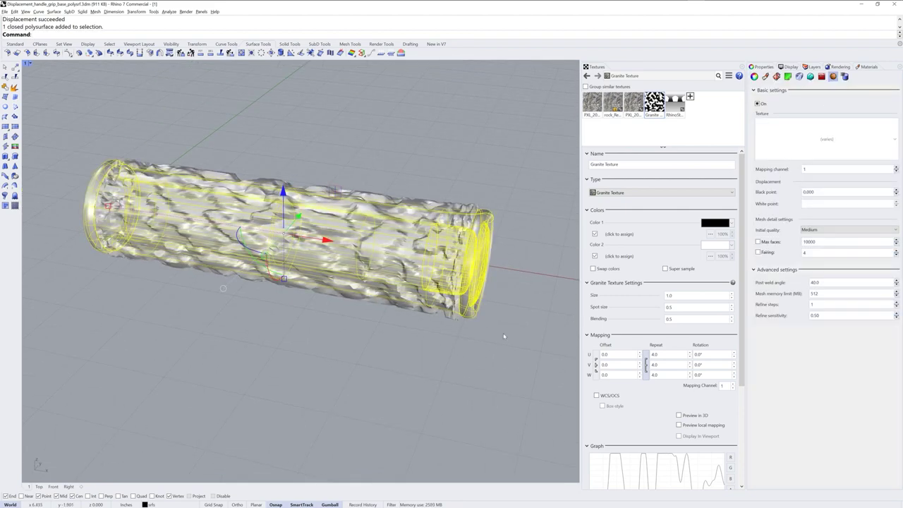
left_click(777, 76)
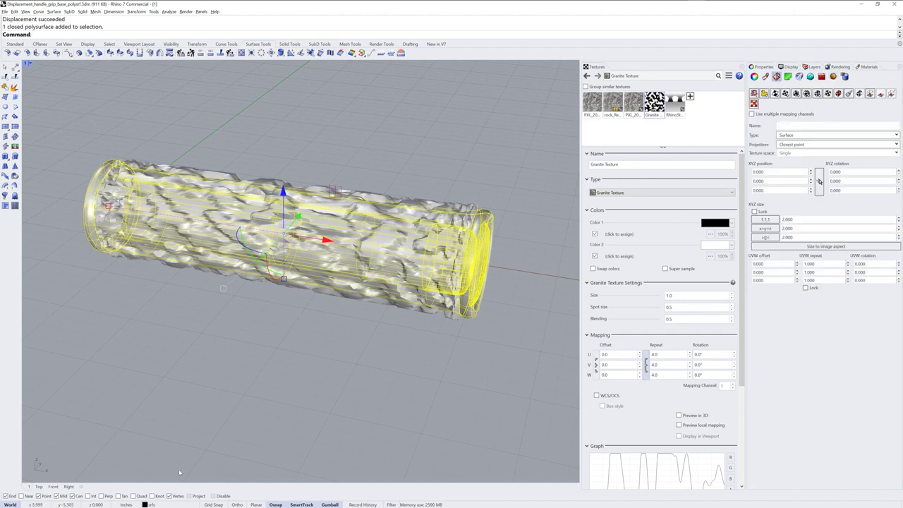
left_click(69, 486)
scroll(500, 309, "down", 3)
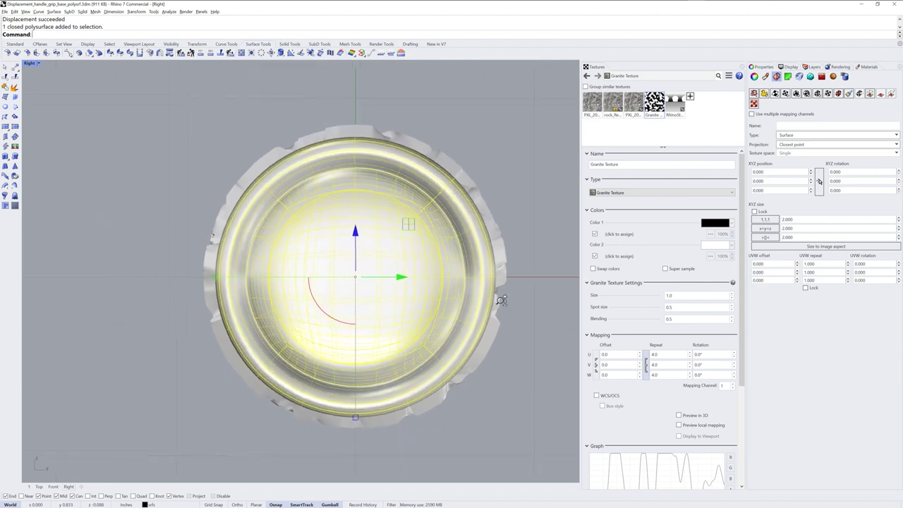
left_click(817, 94)
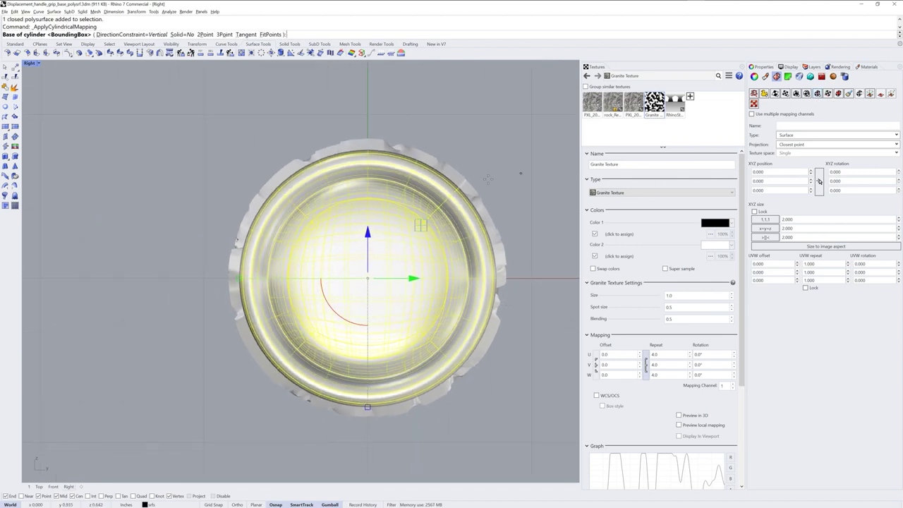
key("Return")
key("Return")
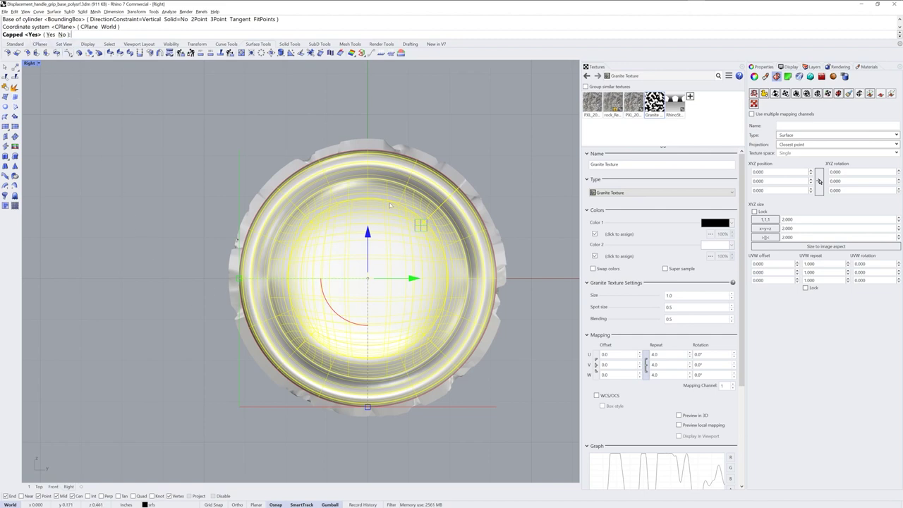
key("Return")
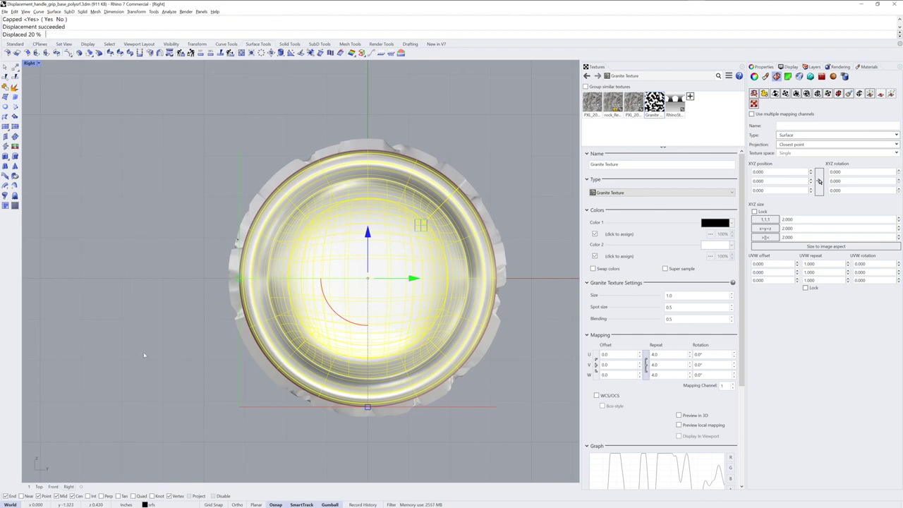
left_click(29, 486)
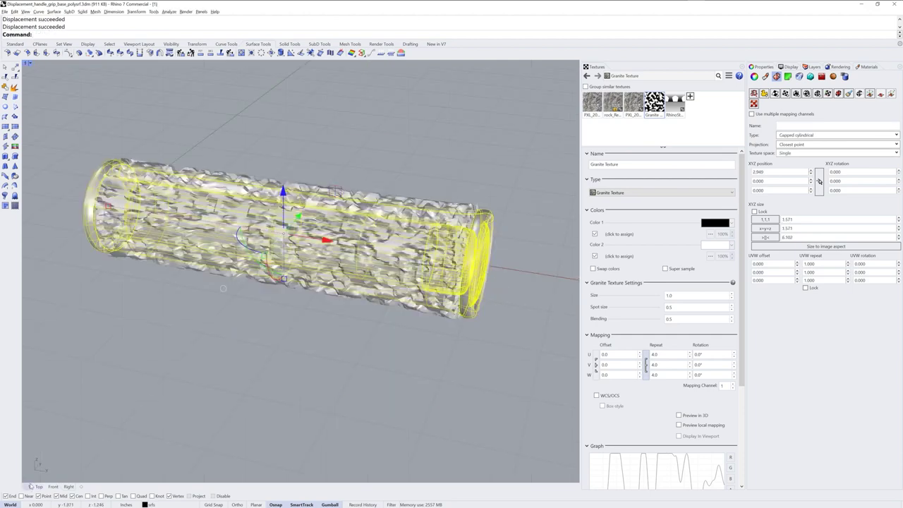
Step: Examine the displaced grip near its end rim and show the handle's mapping widget for channel 1
right_click_drag(385, 331, 470, 319)
left_click(381, 329)
scroll(381, 329, "up", 5)
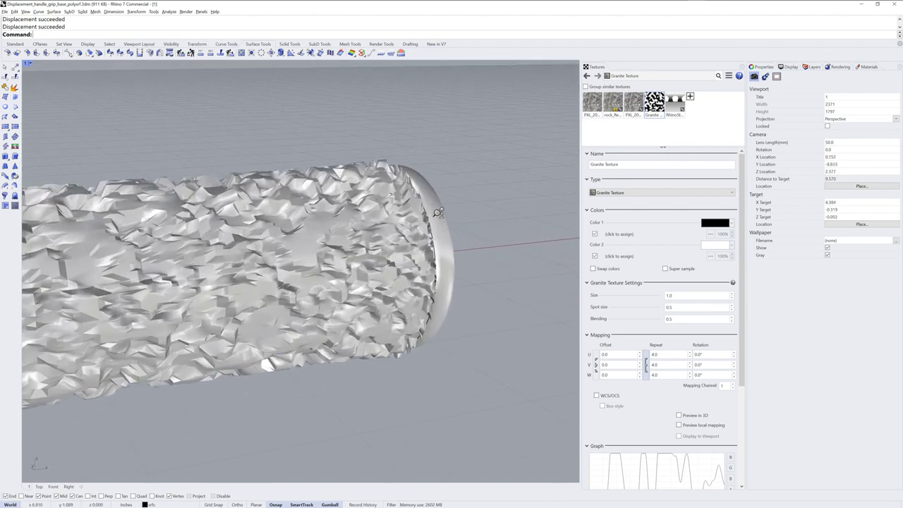
scroll(469, 319, "up", 5)
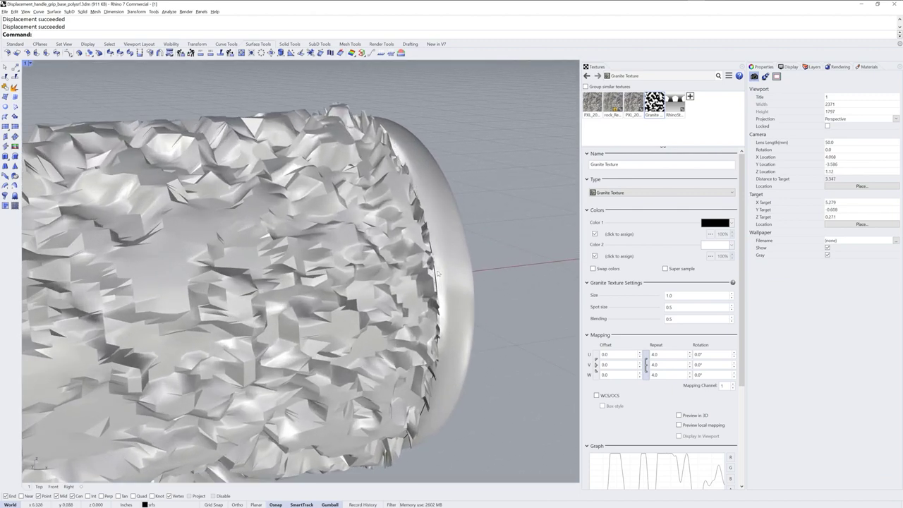
left_click(396, 296)
scroll(391, 303, "down", 6)
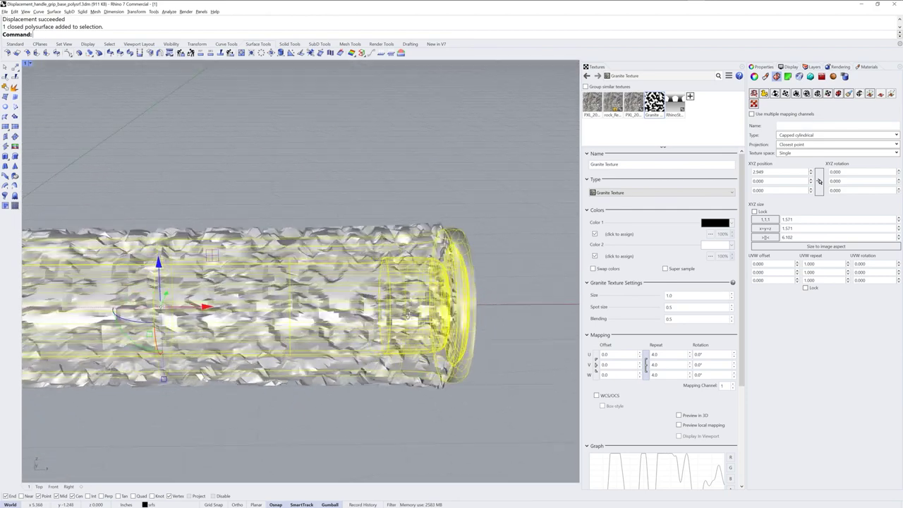
scroll(388, 311, "up", 3)
left_click(870, 94)
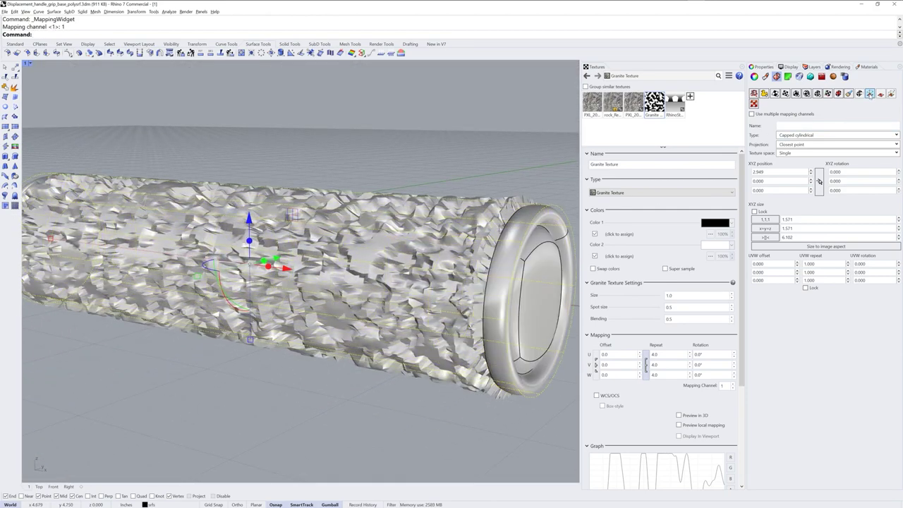
Step: Scale the cylindrical mapping widget down to an X and Y size of about 1.253 and hide it
right_click_drag(518, 308, 456, 316)
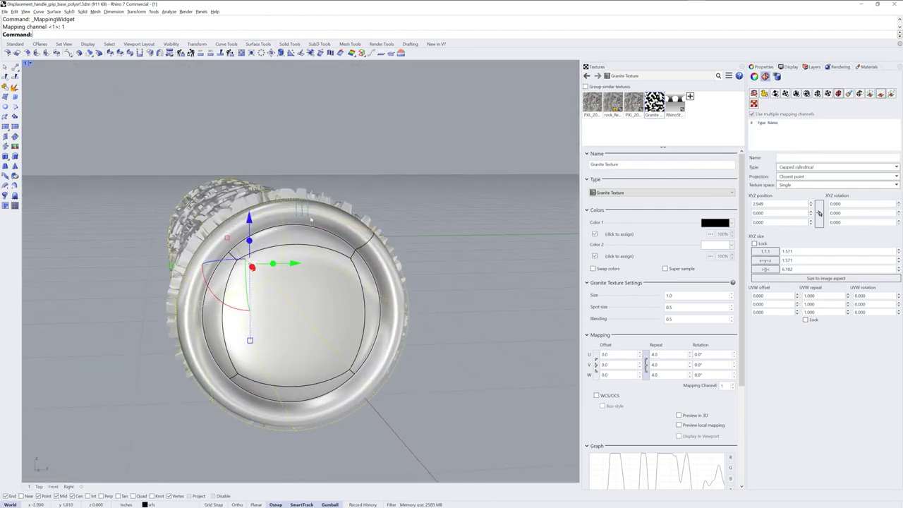
left_click_drag(293, 264, 297, 223)
right_click_drag(424, 242, 469, 337)
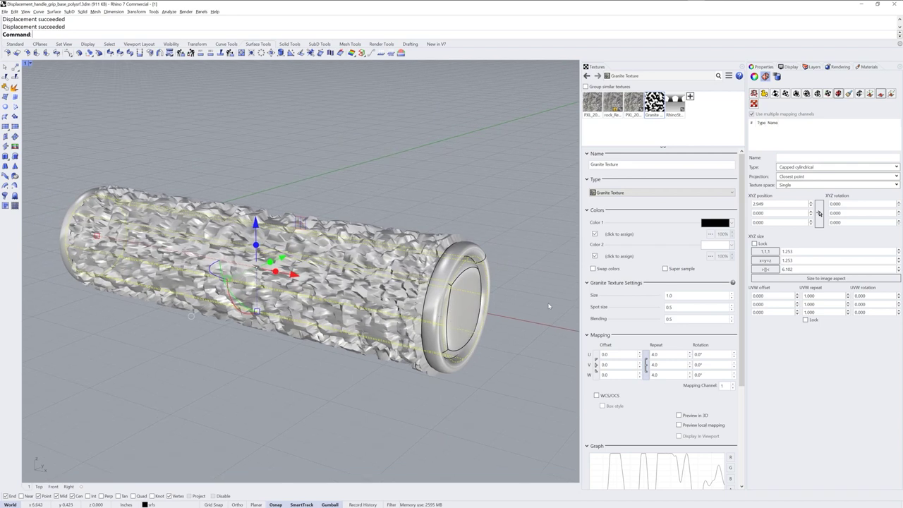
left_click(881, 93)
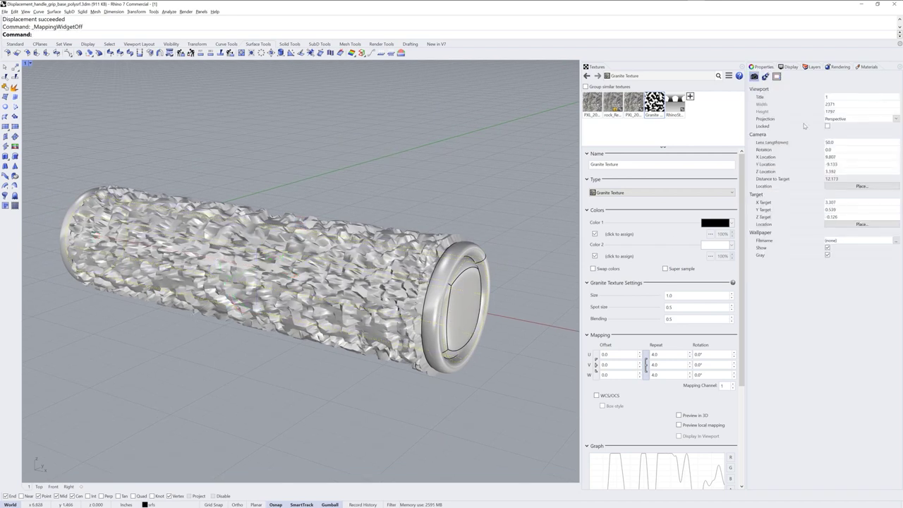
Step: Compare the displacement settings of the whole handle polysurface with those of its single grip face
left_click(393, 322)
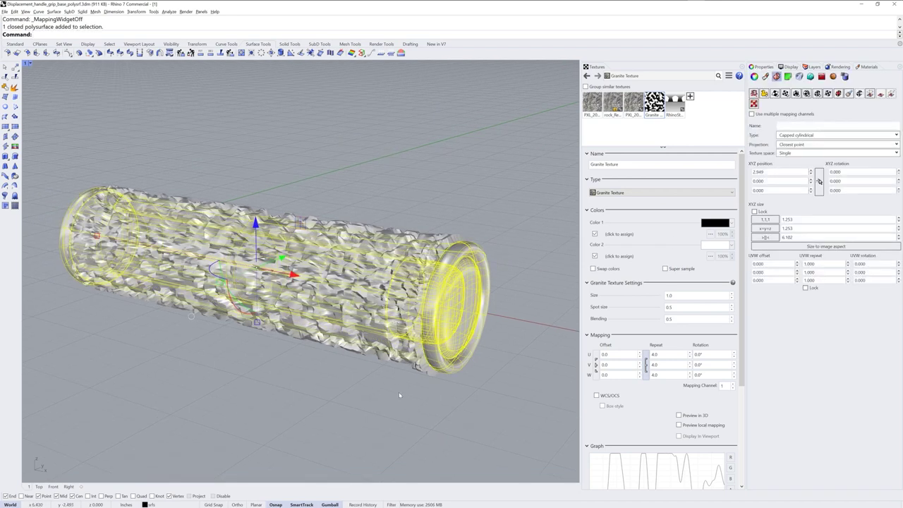
left_click(833, 76)
right_click_drag(472, 371, 505, 331)
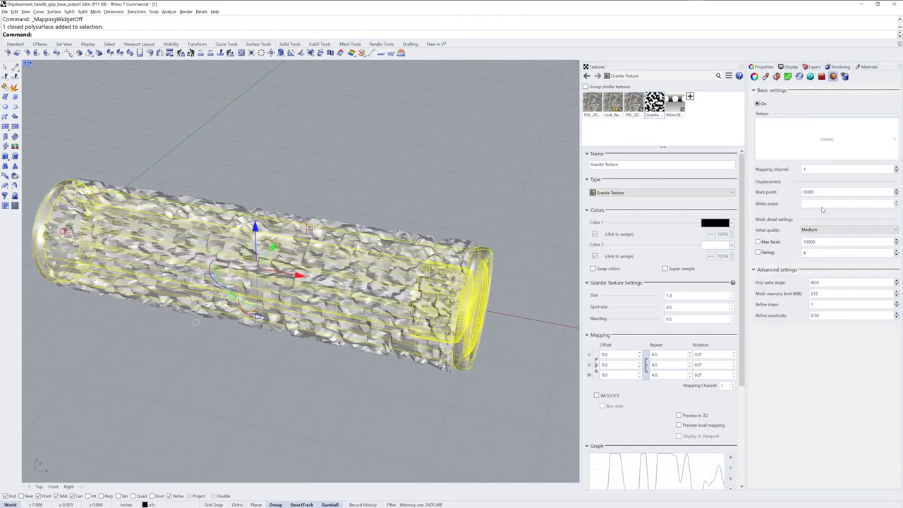
left_click(468, 232)
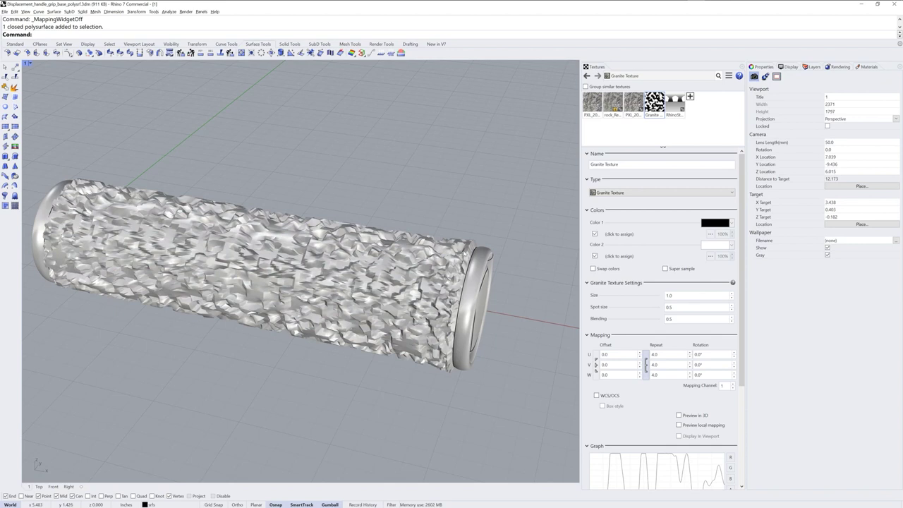
left_click(198, 311)
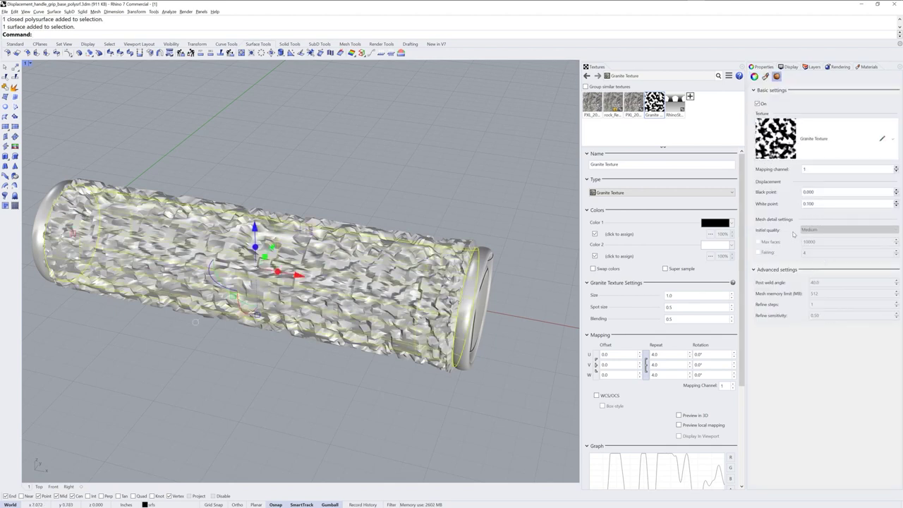
Step: Set the displacement's initial mesh quality to High for the whole handle polysurface and inspect the grip up close
left_click(500, 204)
key("ctrl+a")
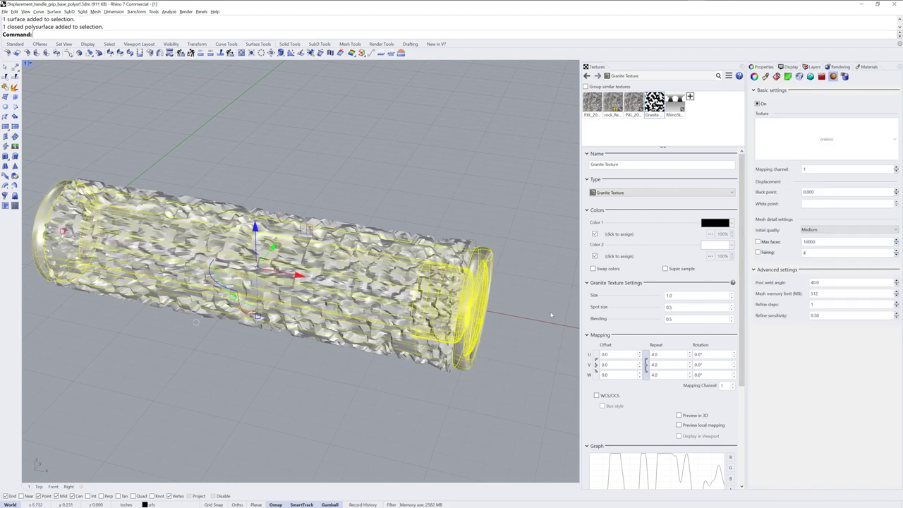
left_click(835, 230)
left_click(823, 249)
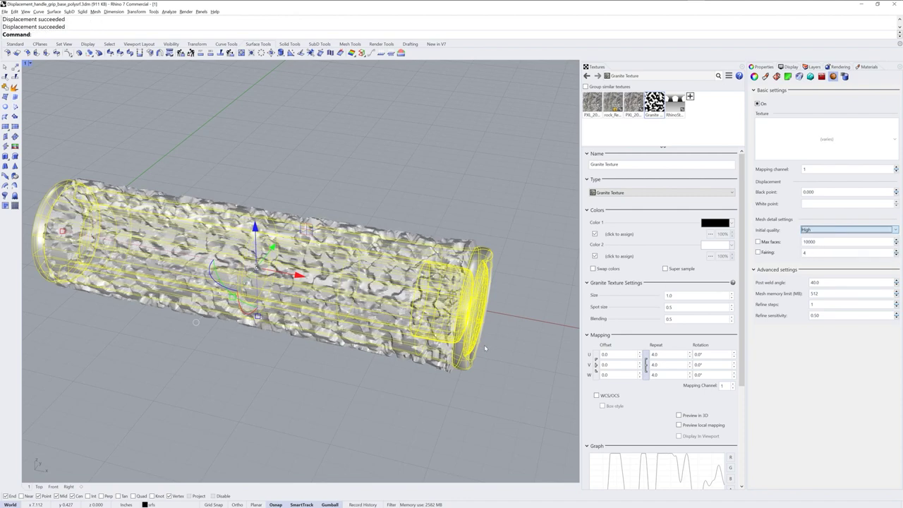
right_click_drag(487, 346, 465, 309)
scroll(427, 320, "up", 3)
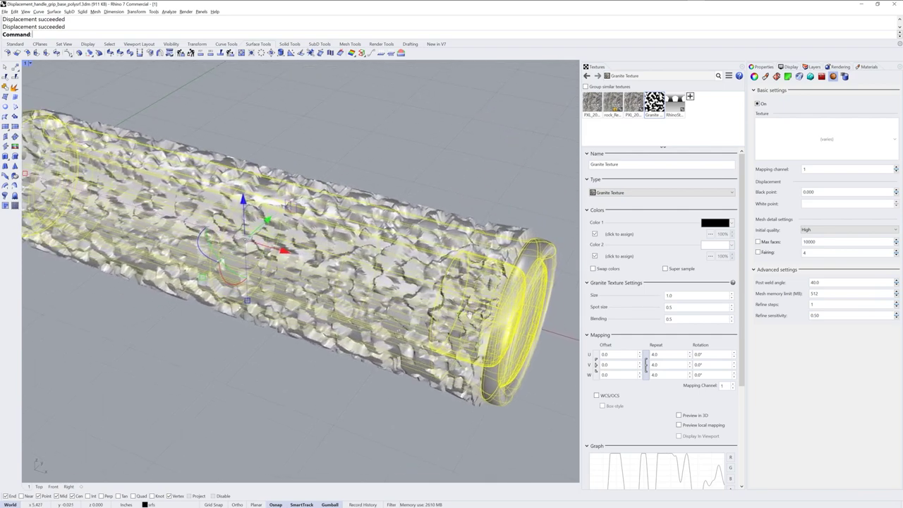
scroll(427, 291, "up", 5)
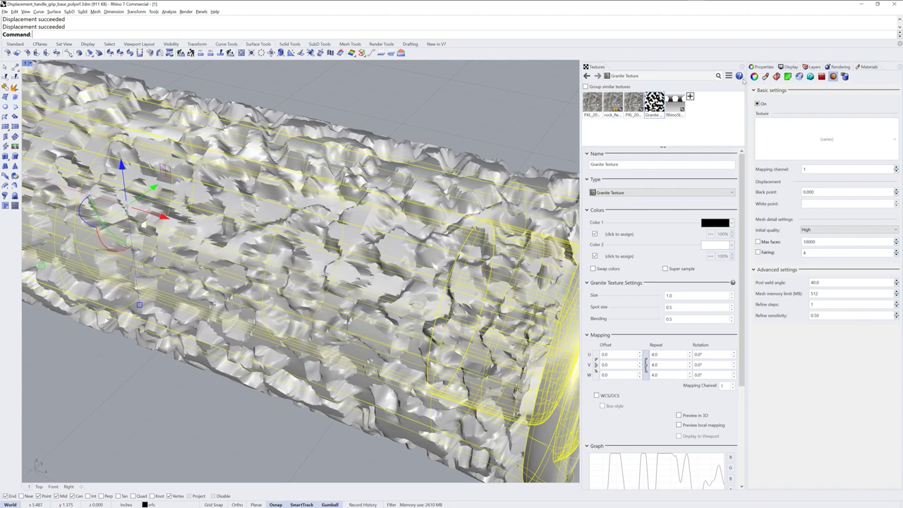
Step: Review the handle's object properties and the document's render mesh quality options
left_click(754, 77)
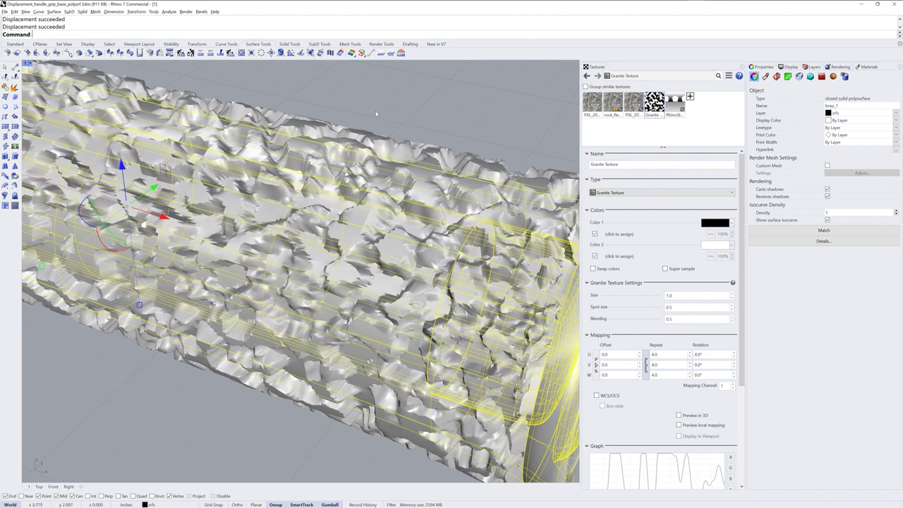
left_click(14, 44)
left_click(293, 53)
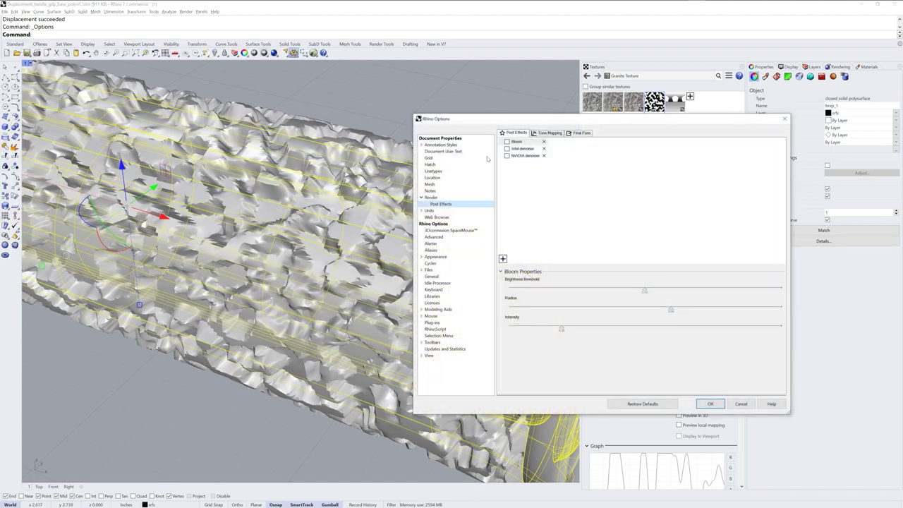
left_click(430, 184)
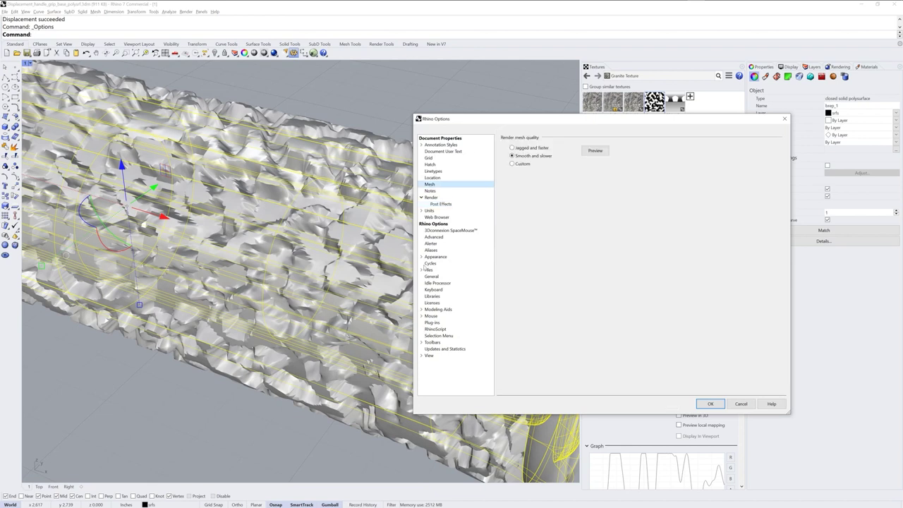
left_click_drag(576, 122, 347, 156)
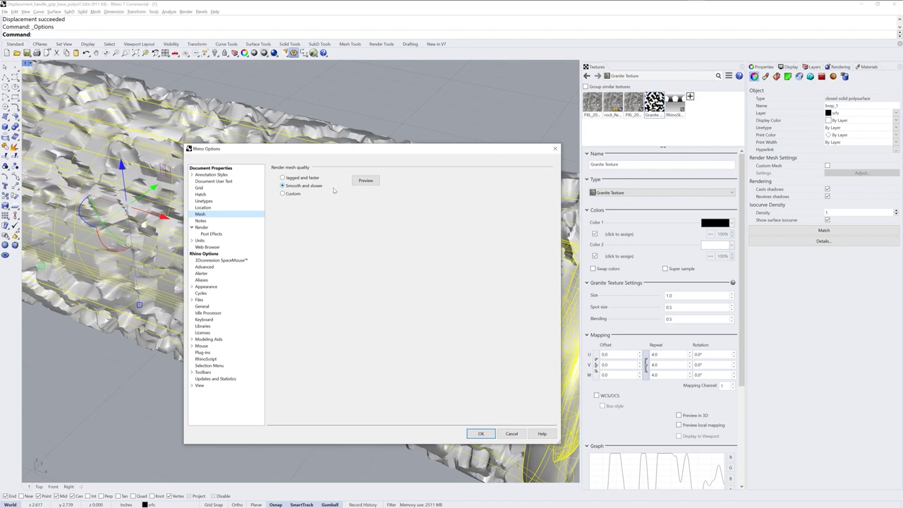
left_click(481, 434)
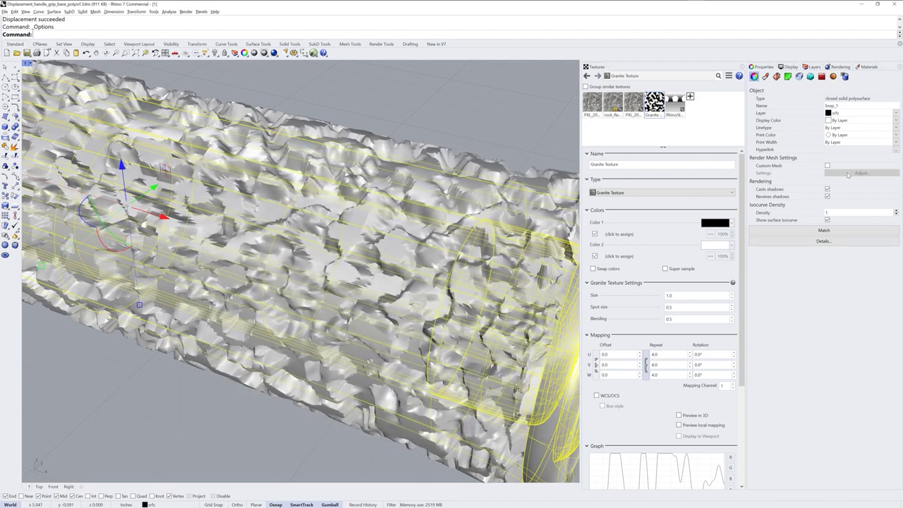
Step: Set the displacement's initial mesh quality to Very high for the whole handle and deselect it
left_click(834, 77)
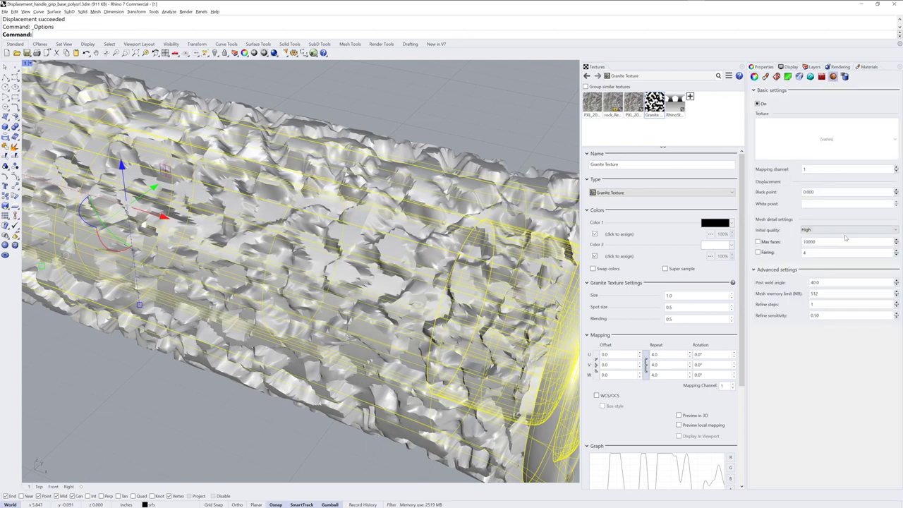
left_click(848, 230)
left_click(826, 254)
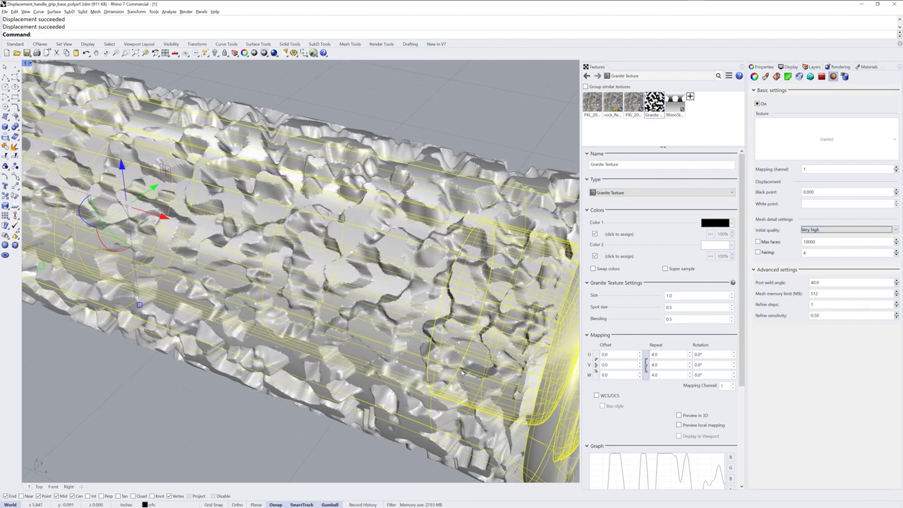
left_click(466, 118)
mouse_move(417, 319)
right_mouse_down()
mouse_move(388, 311)
mouse_move(413, 320)
mouse_move(423, 310)
right_mouse_up()
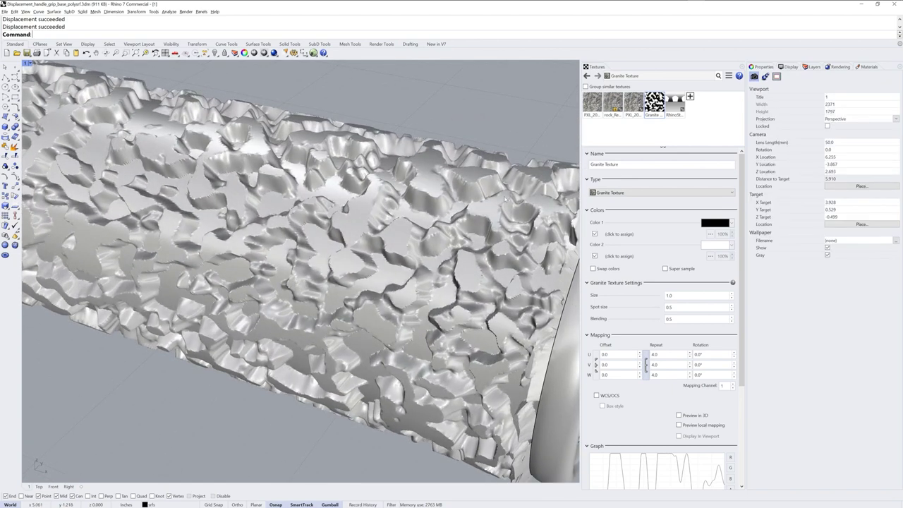
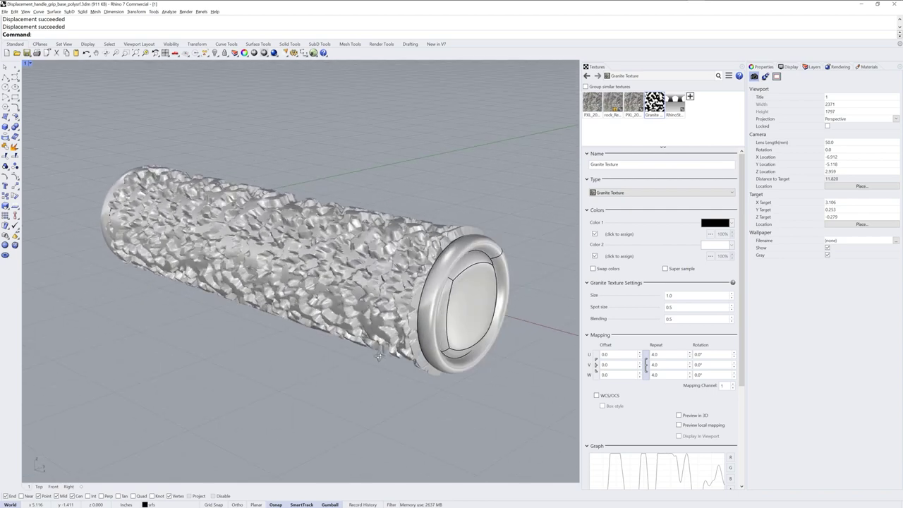
Step: Import the texture Dots blur 1.png from the Textures folder of the render content library
scroll(448, 307, "up", 2)
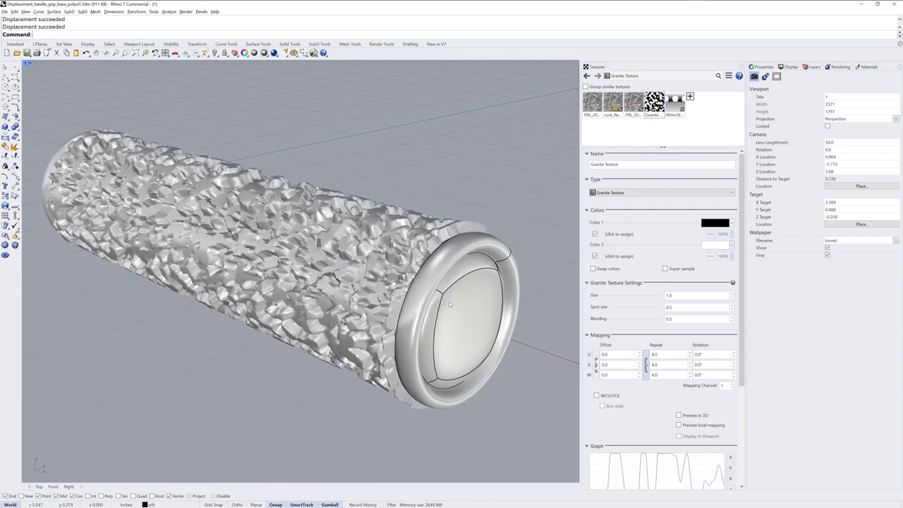
right_click_drag(493, 305, 384, 326)
scroll(384, 326, "up", 2)
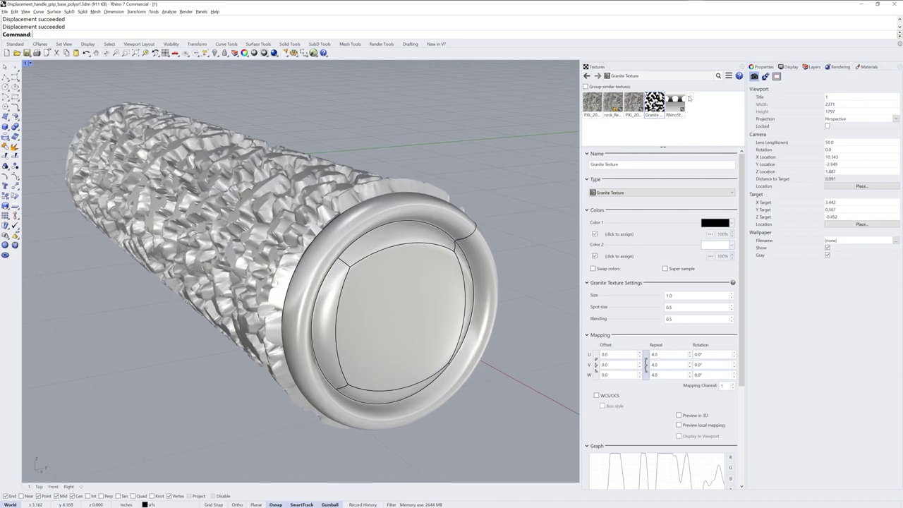
left_click(690, 96)
left_click(726, 101)
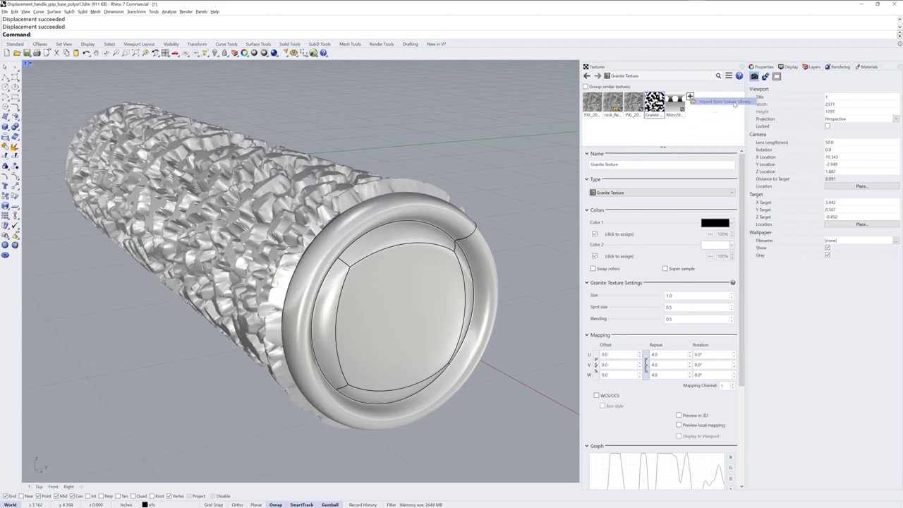
double_click(264, 261)
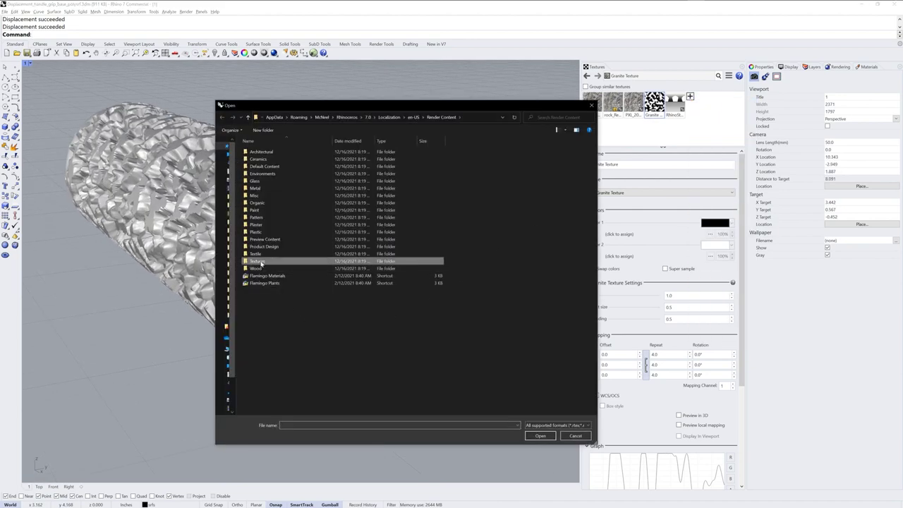
left_click_drag(596, 178, 596, 214)
left_click(376, 319)
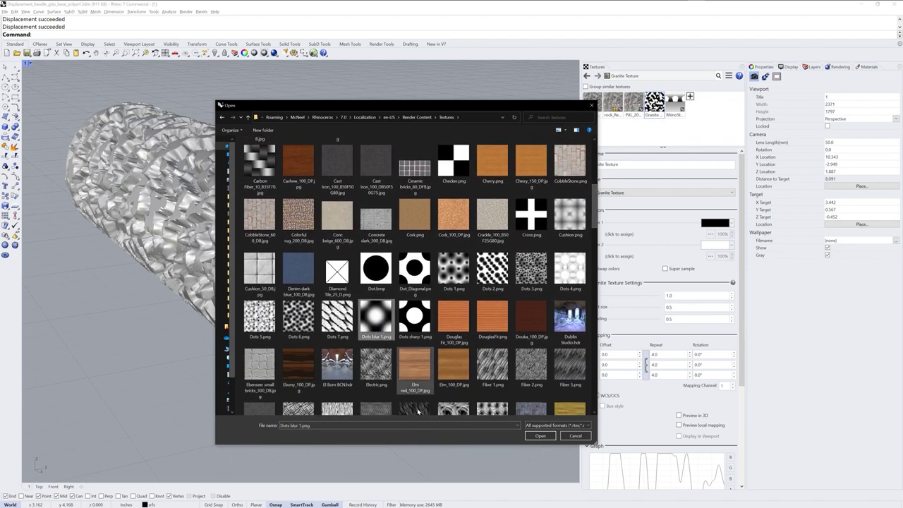
left_click(536, 436)
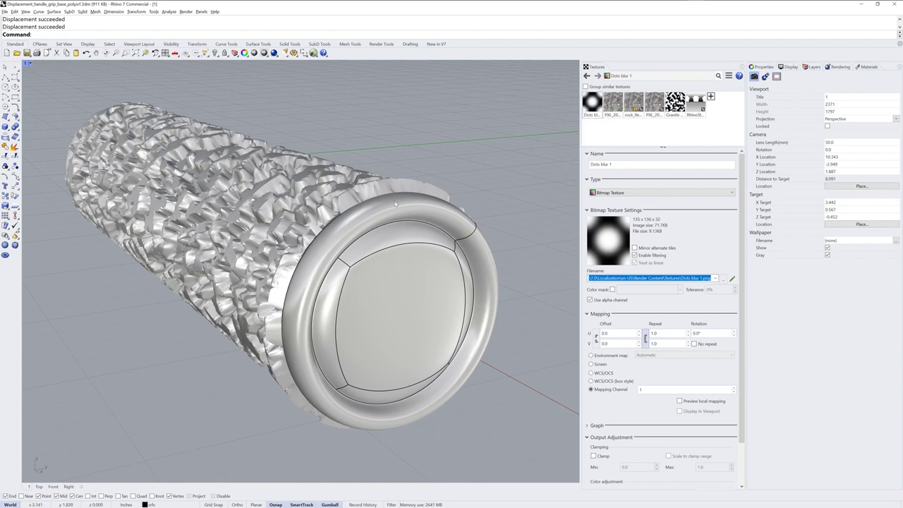
Step: Replace the grip face's displacement texture with Dots blur 1, selecting only that face of the handle
right_click_drag(344, 284, 494, 223)
left_click(488, 222)
key("Escape")
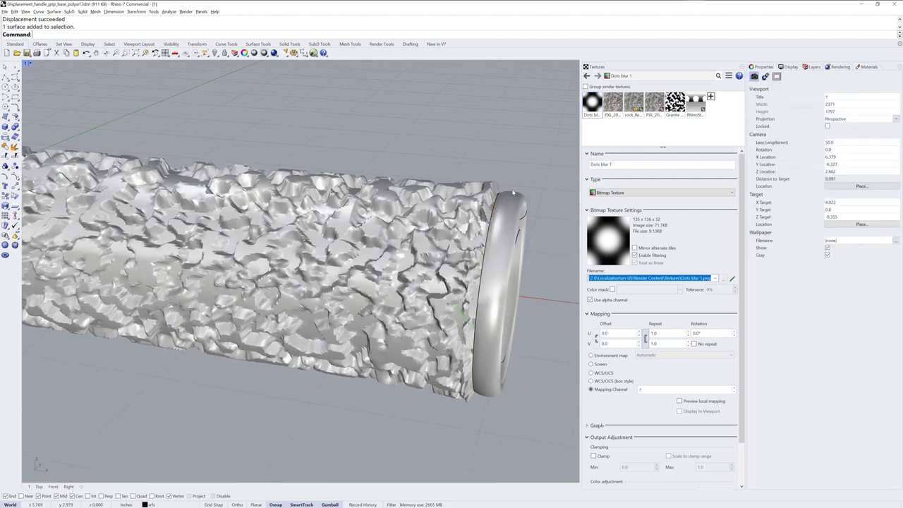
right_click_drag(486, 212, 459, 214)
left_click(458, 214)
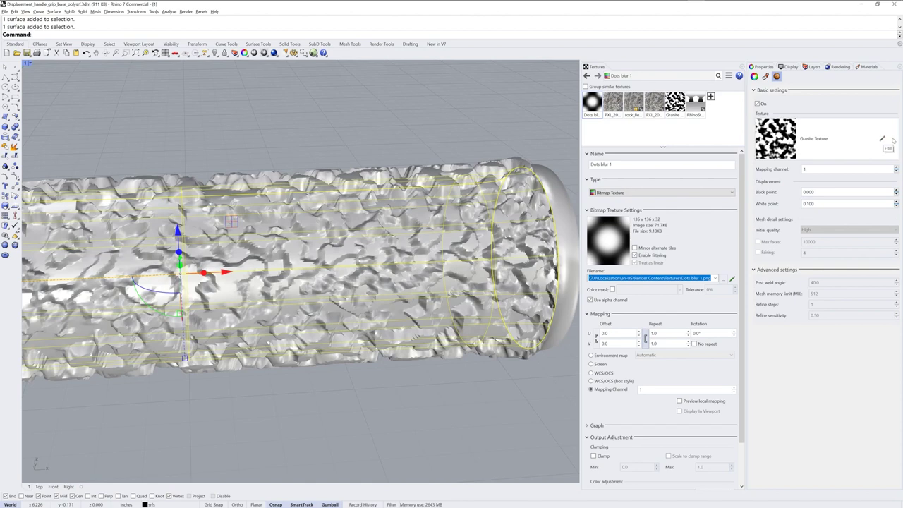
left_click(894, 141)
left_click(833, 196)
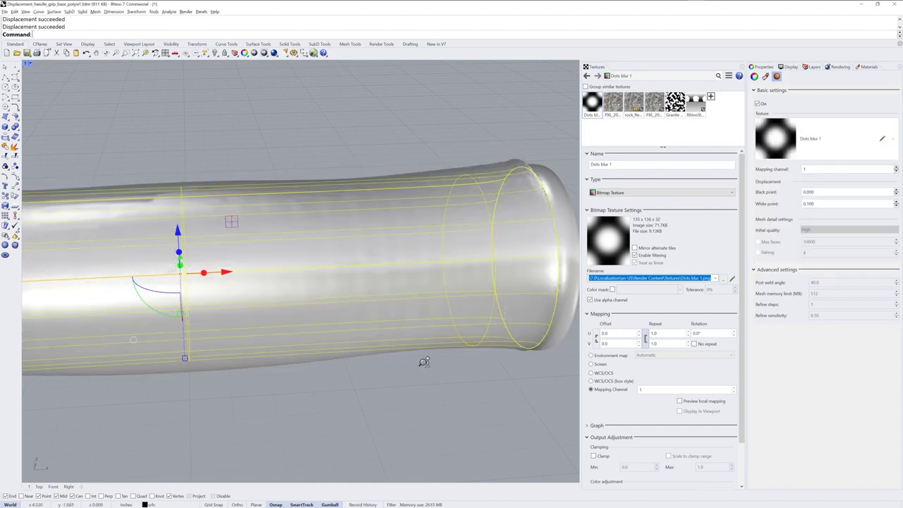
Step: Set the Dots blur 1 texture's mapping repeat to 10.0 in both U and V
scroll(424, 362, "down", 3)
right_click_drag(424, 361, 452, 381)
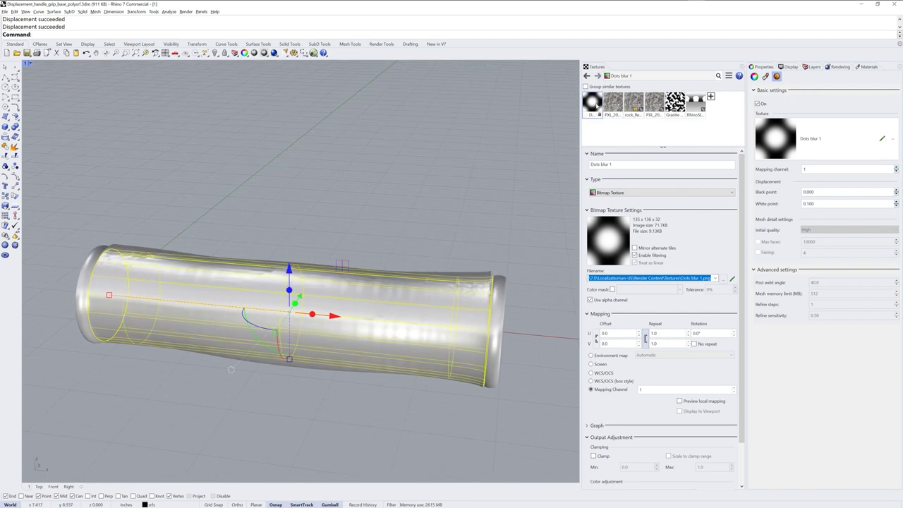
double_click(654, 333)
type("10")
key("Return")
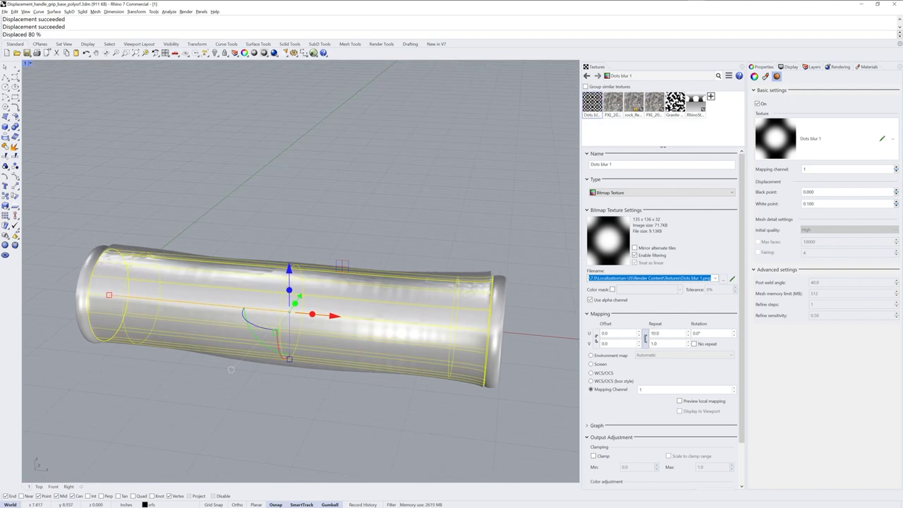
Step: Unlink the Dots blur 1 texture's U and V repeat and set the V repeat to 9.0
right_click_drag(408, 380, 489, 368)
key("Escape")
left_click(644, 339)
double_click(655, 344)
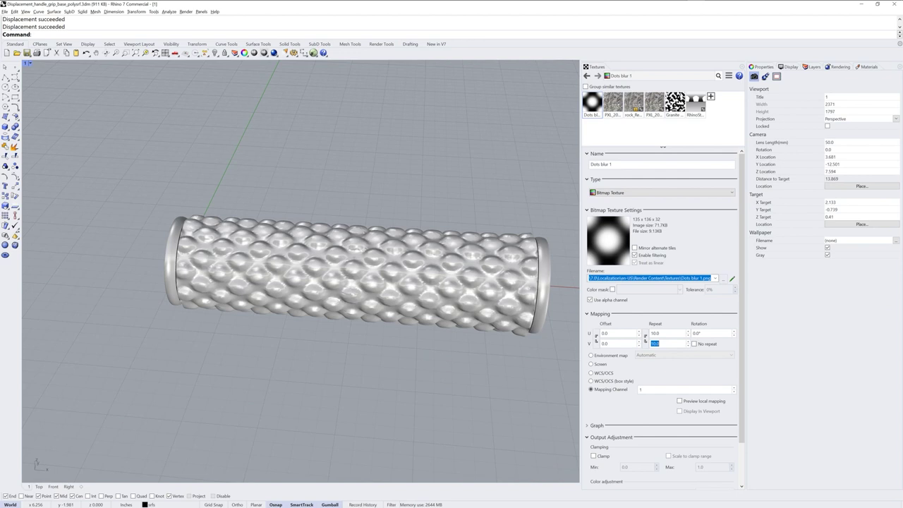
type("9")
key("Return")
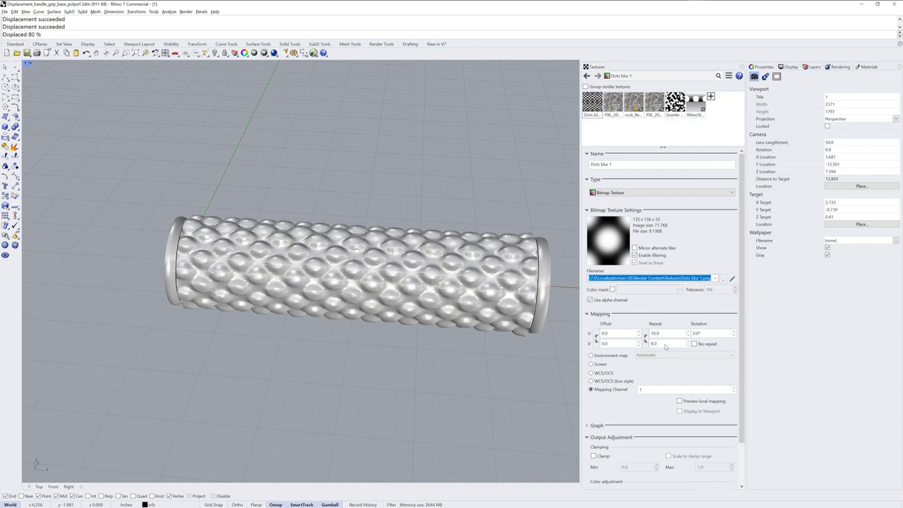
Step: Try U repeats of 6 and 8 for the Dots blur 1 texture on the grip
double_click(654, 333)
type("6")
key("Return")
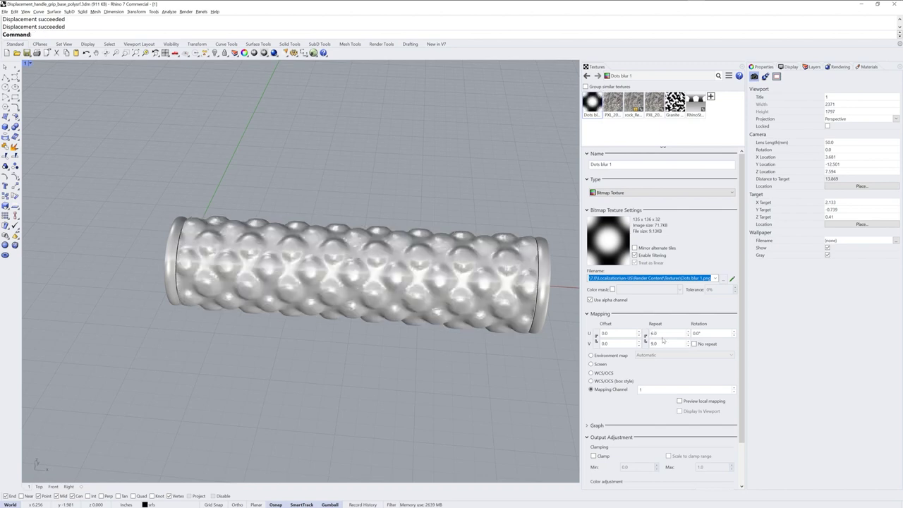
right_click_drag(431, 357, 433, 330)
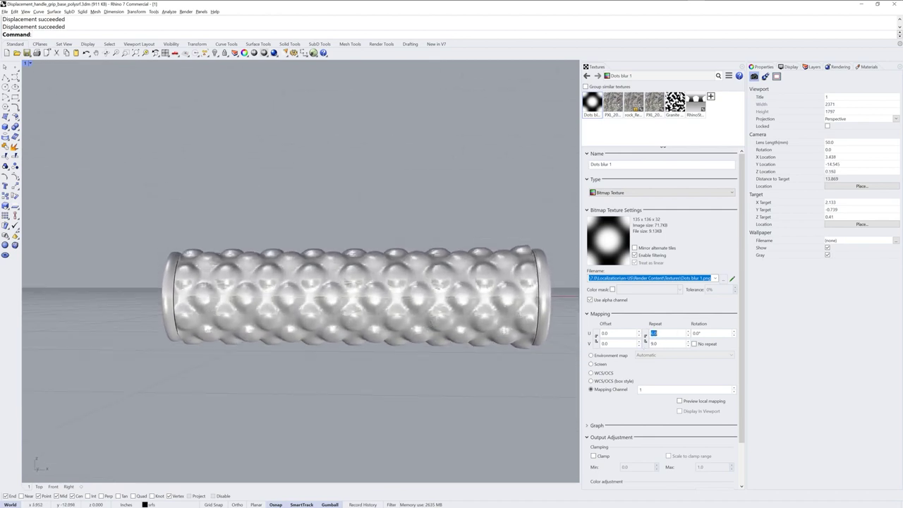
type("8")
key("Return")
Step: Set the Dots blur 1 texture's U repeat to 7.0
double_click(662, 335)
type("7")
key("Return")
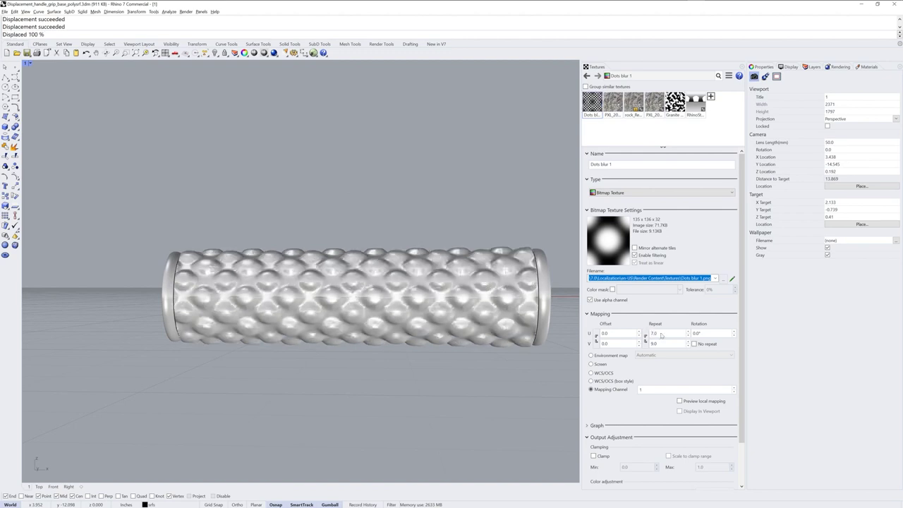
Step: Link the U and V repeat again and set U to 12.0, scaling V proportionally to 15.42857
mouse_move(423, 352)
right_mouse_down()
mouse_move(424, 379)
mouse_move(416, 360)
right_mouse_up()
double_click(654, 333)
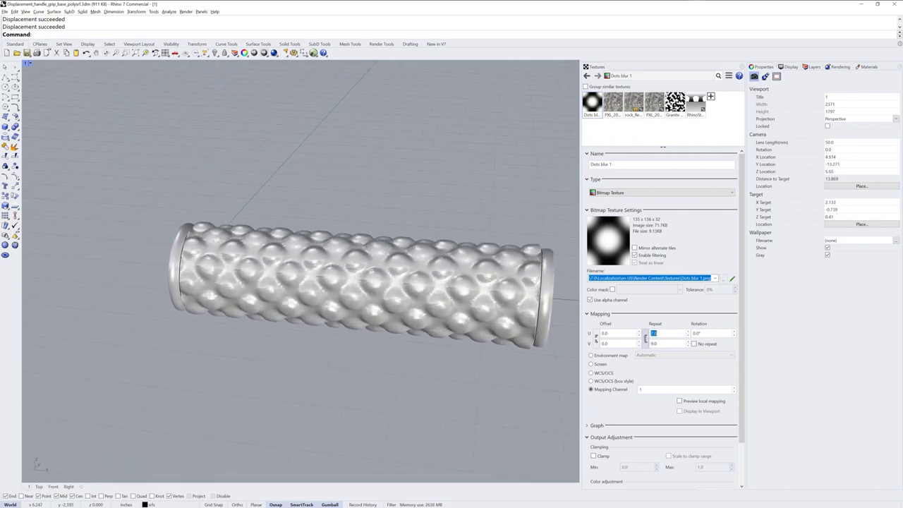
type("12")
key("Return")
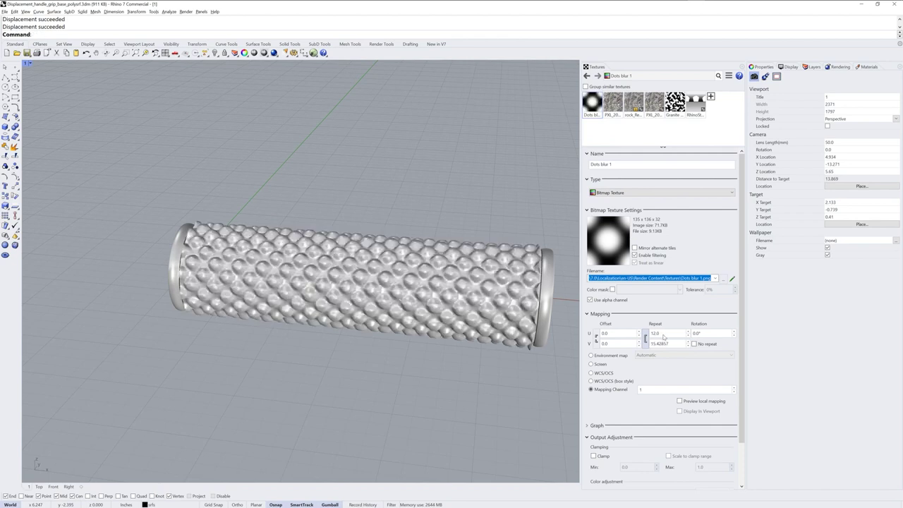
Step: Set the white point of the grip face's displacement to 0.05
right_click_drag(494, 352, 416, 364)
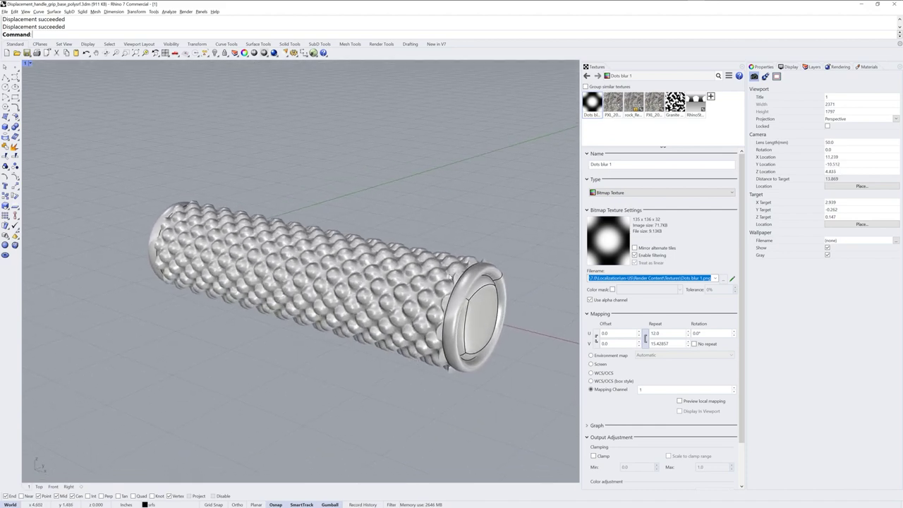
right_click_drag(423, 323, 459, 267)
left_click(466, 265)
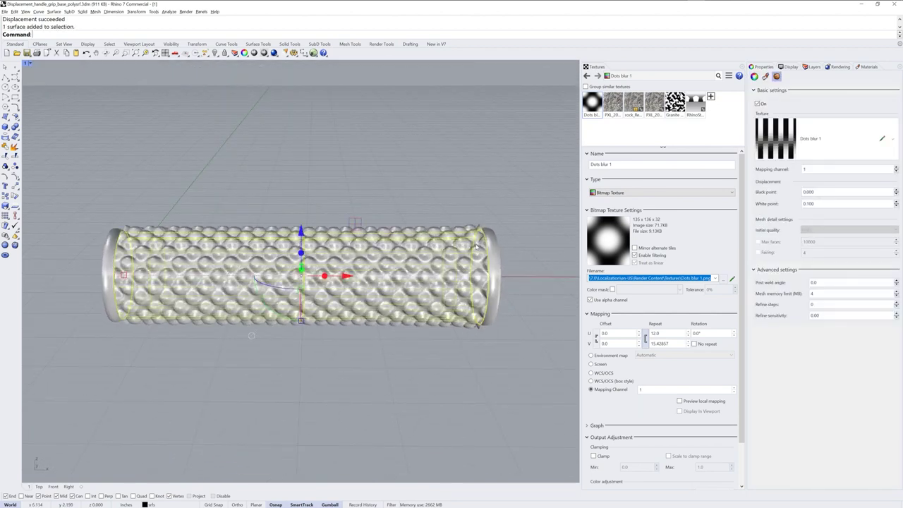
left_click(822, 204)
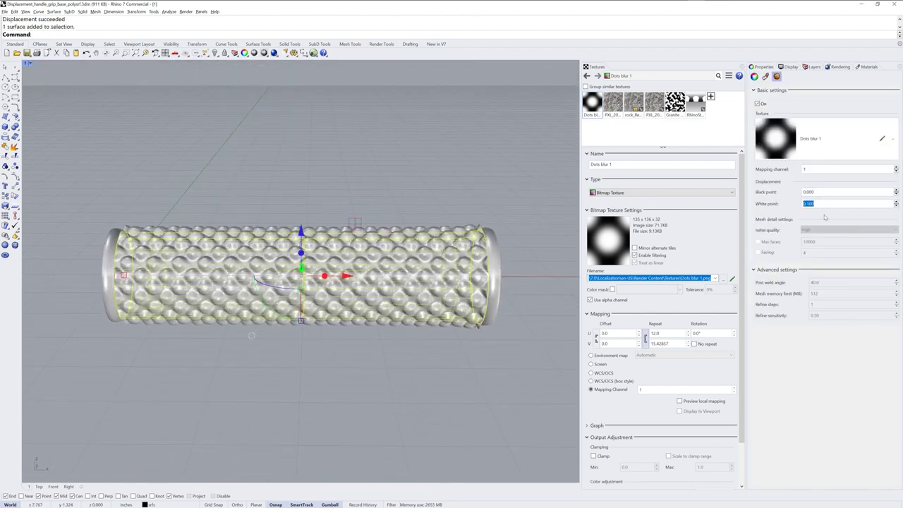
key("BackSpace")
type(".05")
key("Return")
right_click_drag(564, 291, 481, 349)
key("Escape")
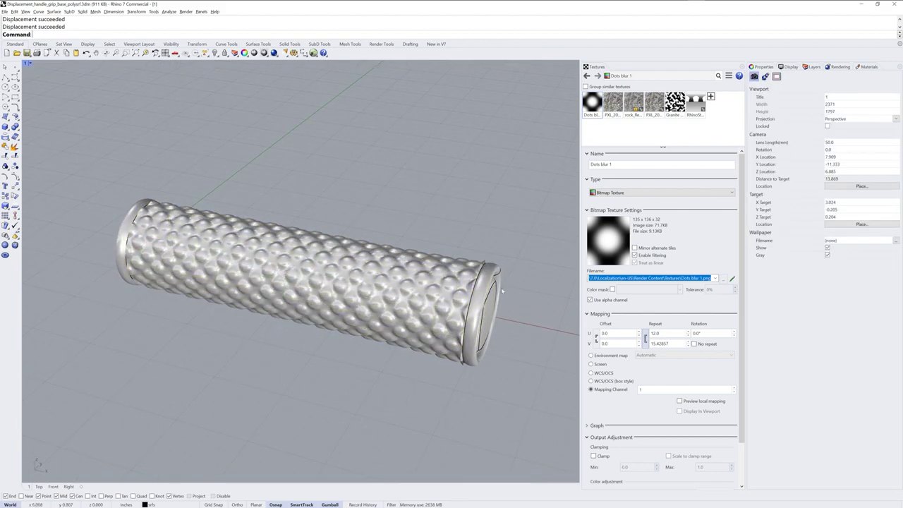
left_click(304, 297)
left_click(831, 231)
left_click(819, 234)
right_click_drag(520, 337, 512, 345)
key("Escape")
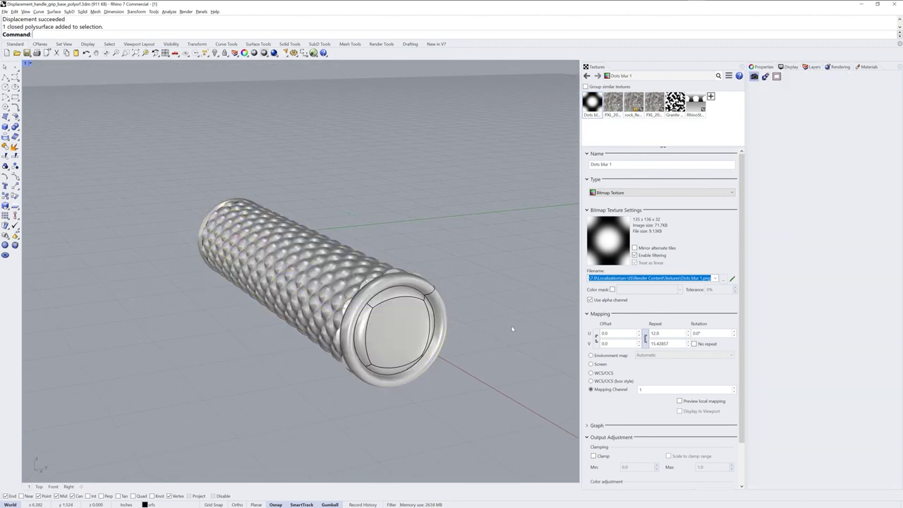
scroll(405, 325, "up", 5)
left_click(336, 327, "ctrl+shift")
left_click(388, 279, "ctrl+shift")
right_click_drag(388, 279, 438, 327)
left_click(441, 328, "ctrl+shift")
right_click_drag(466, 352, 490, 375)
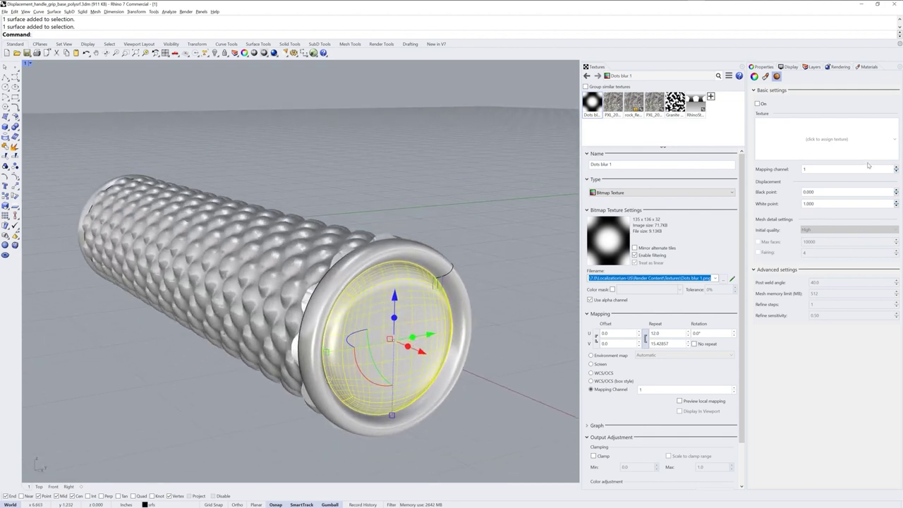
left_click(826, 140)
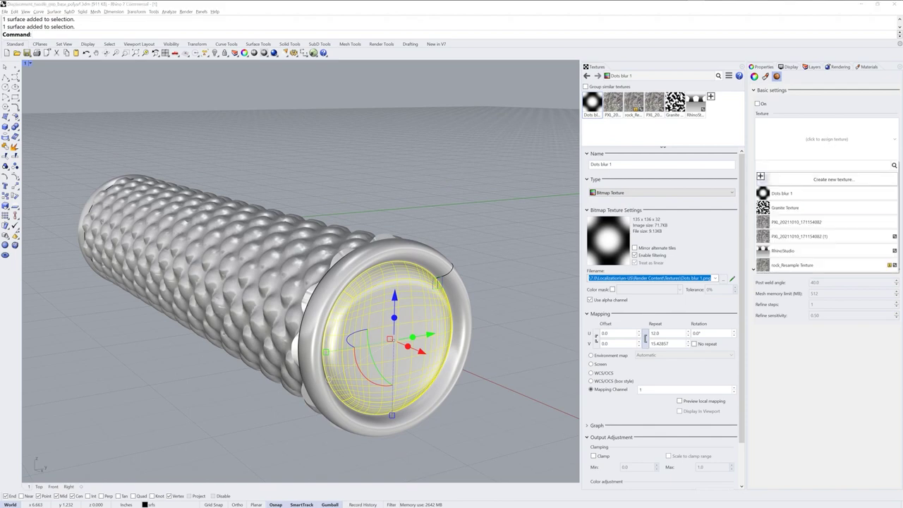
left_click(836, 182)
left_click(885, 194)
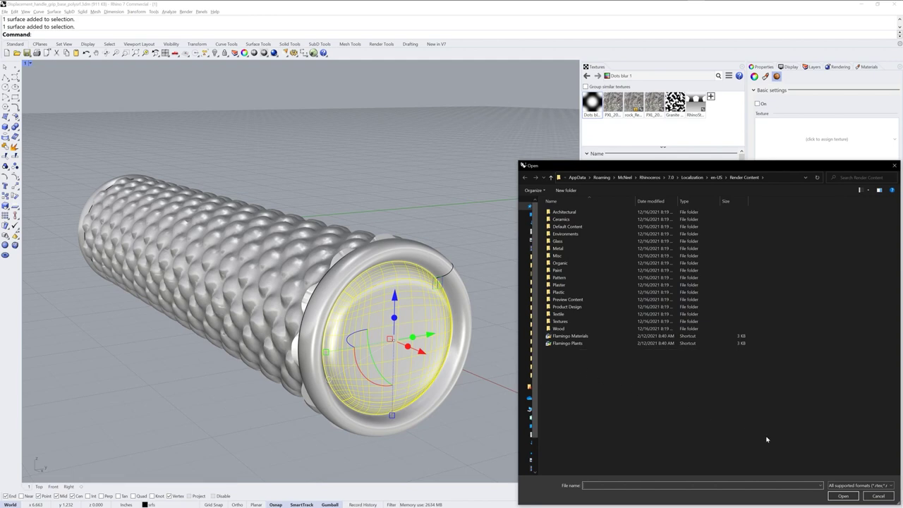
left_click(879, 496)
left_click(508, 332)
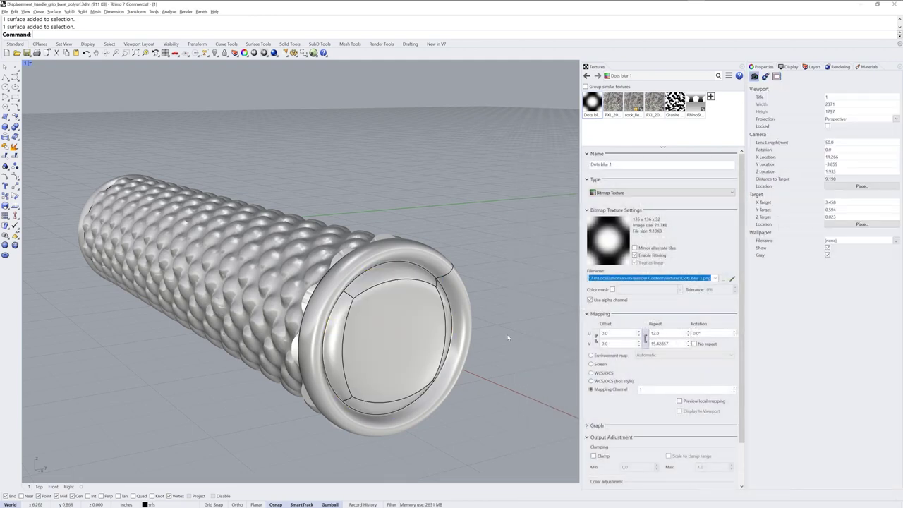
Step: Create a new bitmap texture from the Letter_R.png image in the Pictures folder
left_click(712, 97)
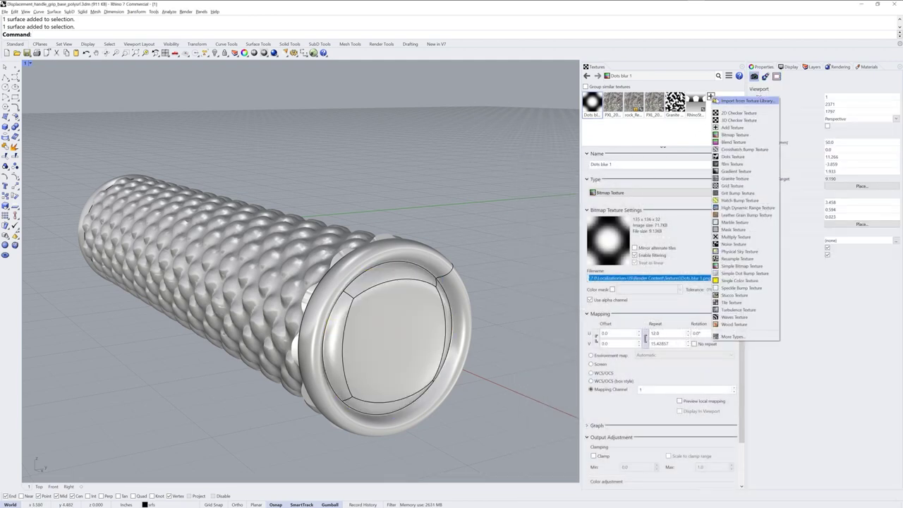
left_click(753, 135)
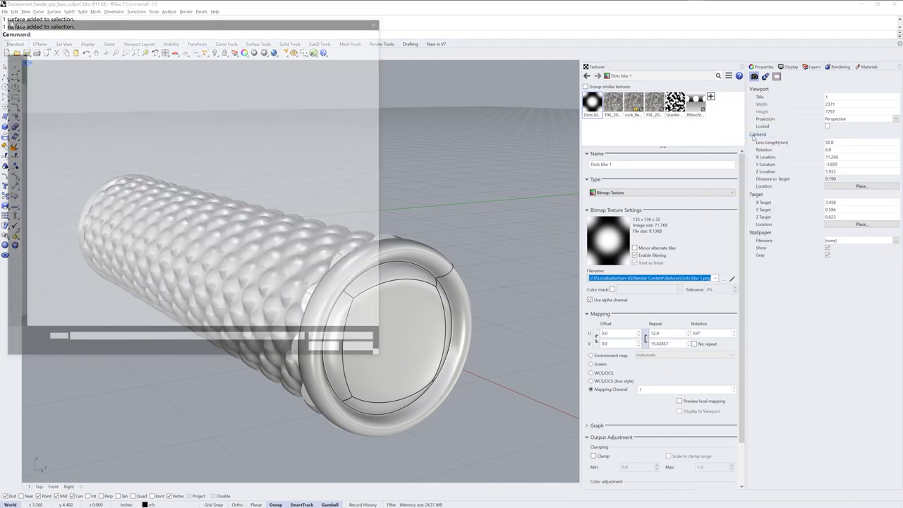
left_click(245, 72)
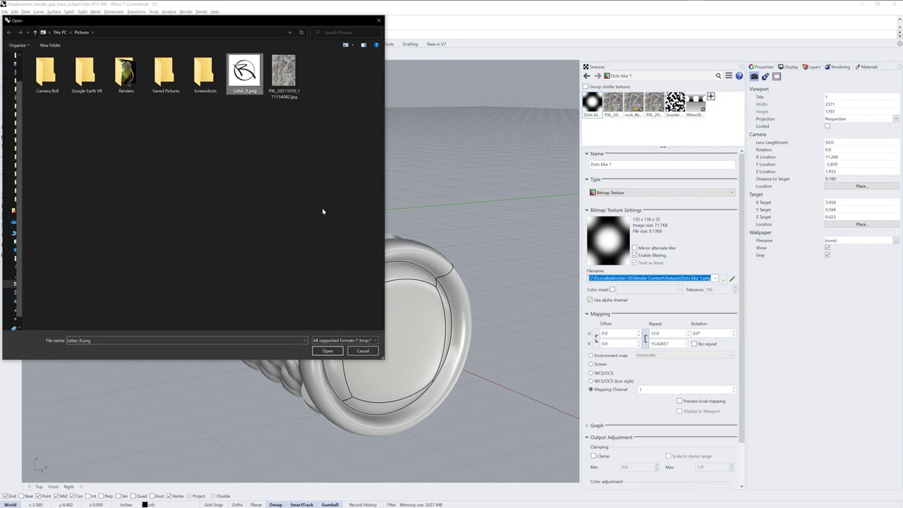
left_click(327, 350)
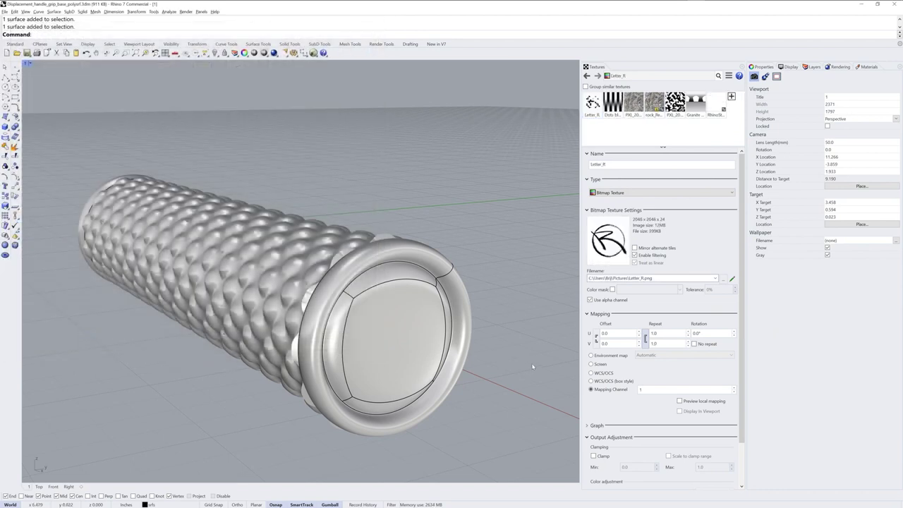
Step: Select the handle's end cap faces and assign the Letter_R texture to their displacement
left_click(342, 329)
left_click(375, 335)
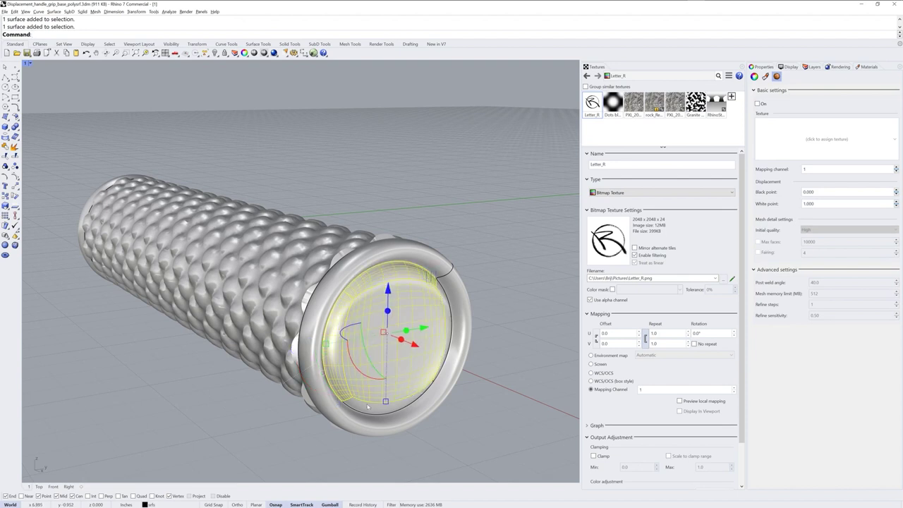
right_click_drag(371, 405, 491, 360)
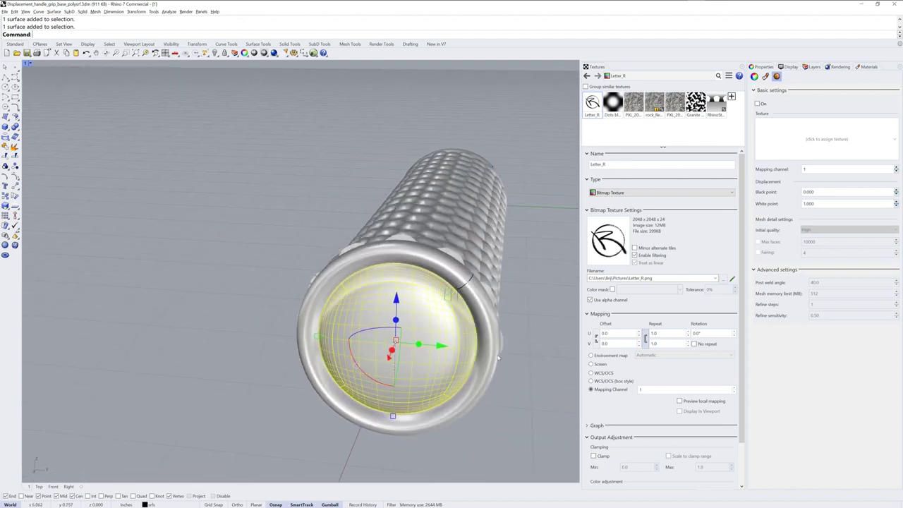
left_click(895, 141)
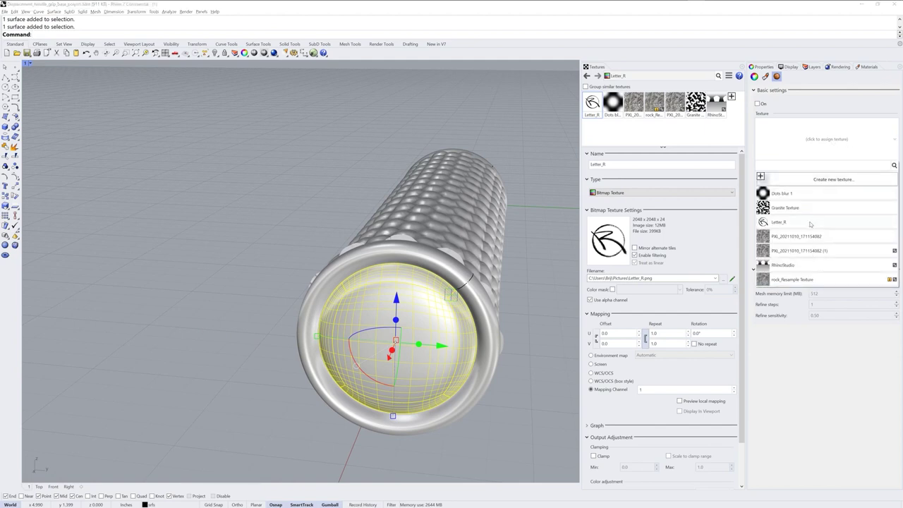
left_click(810, 225)
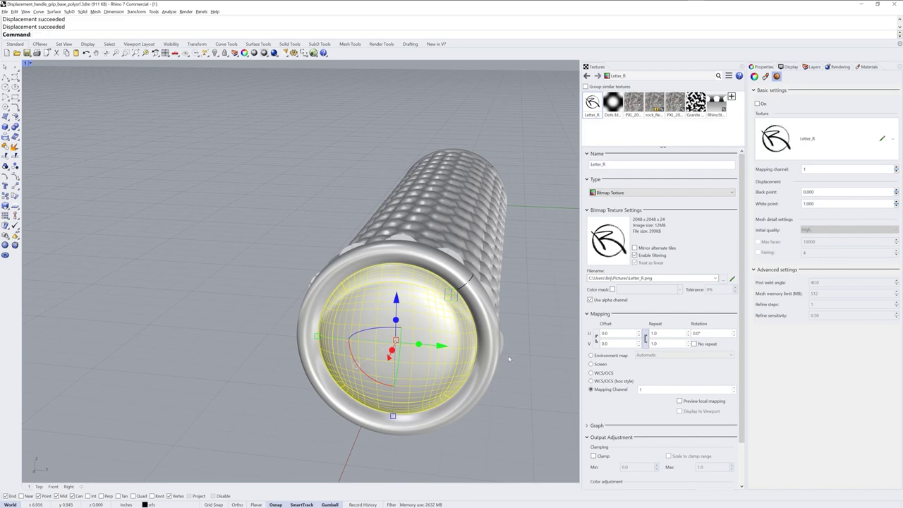
right_click_drag(505, 362, 525, 366)
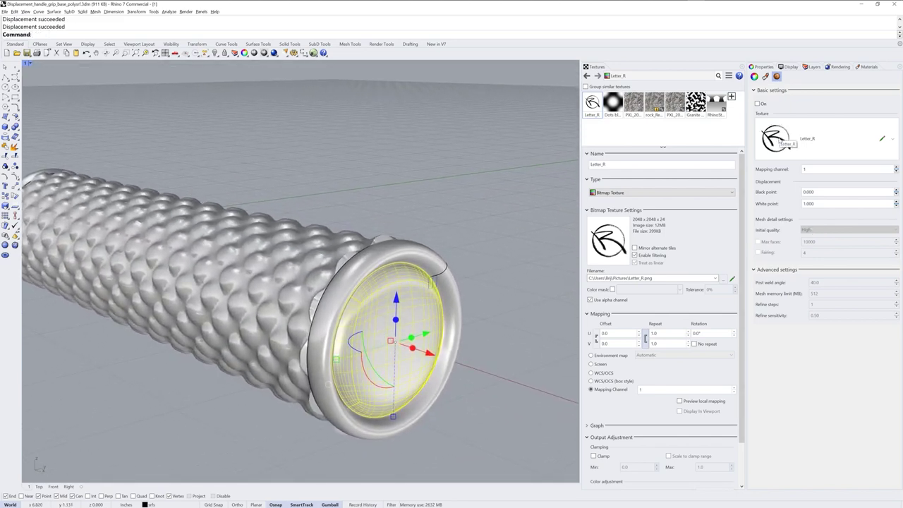
Step: Set the end cap displacement's white point to 0, give it a negative black point, and enable the displacement
double_click(820, 204)
type("0")
double_click(820, 192)
type("1")
key("Return")
left_click(759, 104)
left_click(507, 331)
right_click_drag(507, 331, 450, 337)
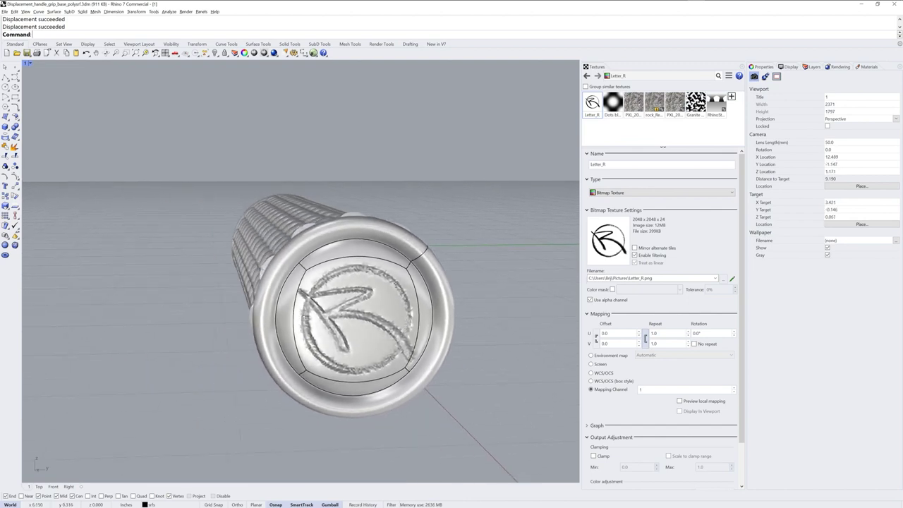
Step: Show the handle's texture mapping widget for channel 1 to check its capped cylindrical mapping, and hide the widget
left_click(403, 326)
left_click(776, 76)
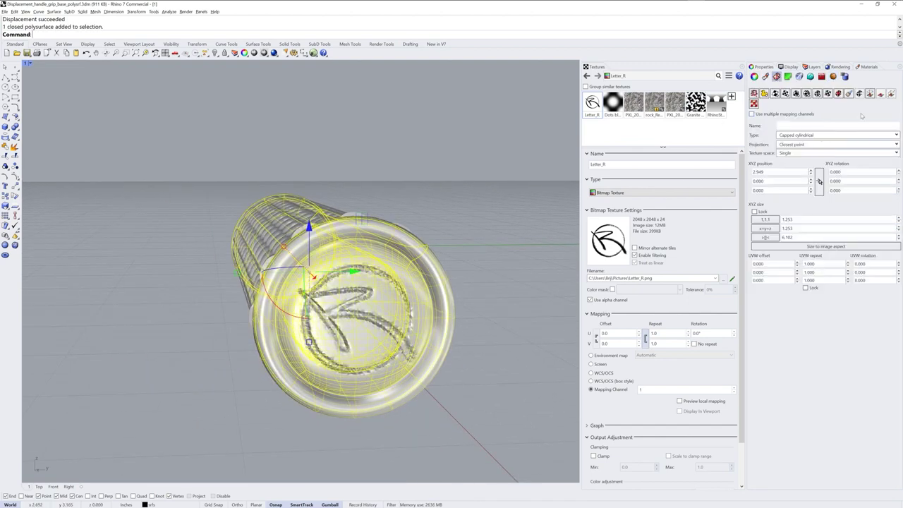
right_click_drag(494, 317, 484, 311)
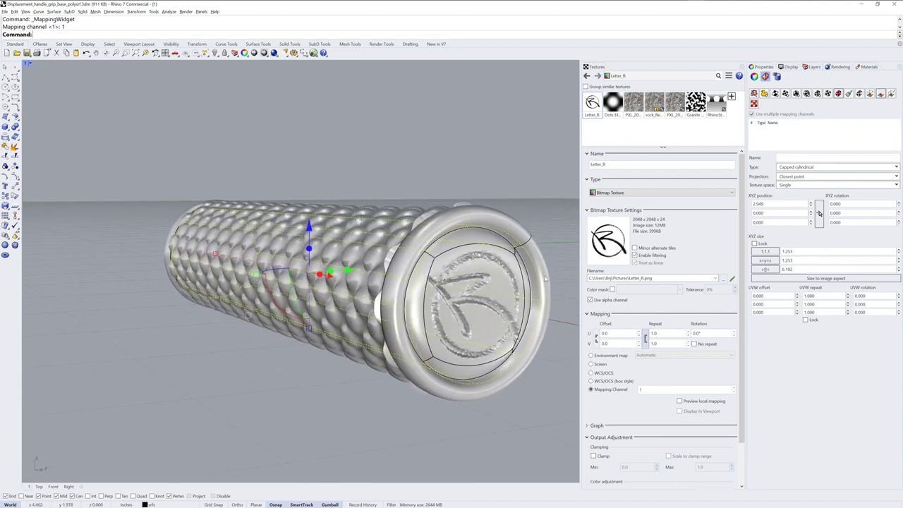
left_click(881, 93)
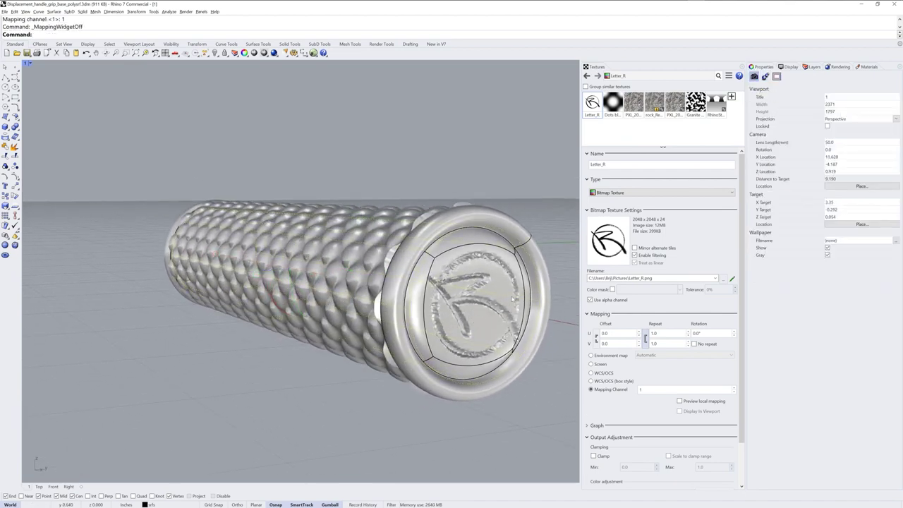
Step: Set the initial quality of the whole handle's displacement mesh to Very high
left_click(520, 347)
right_click_drag(520, 347, 451, 348)
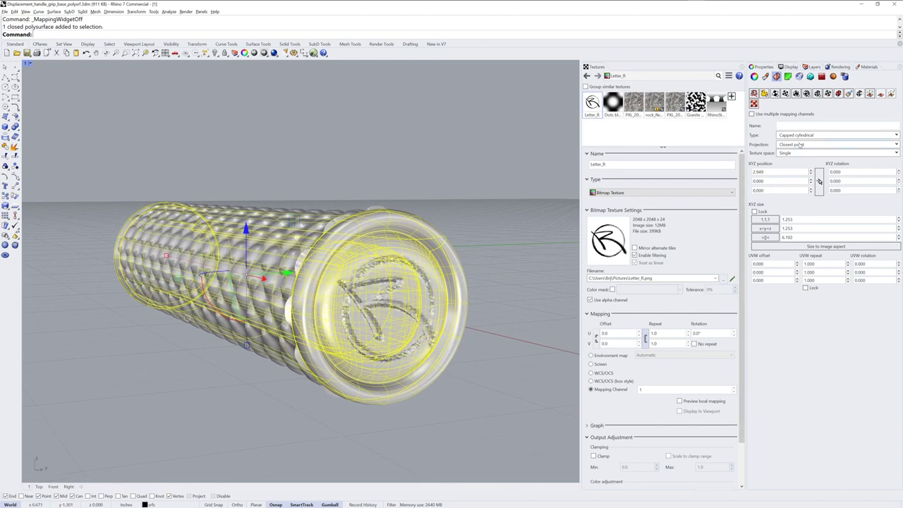
left_click(832, 76)
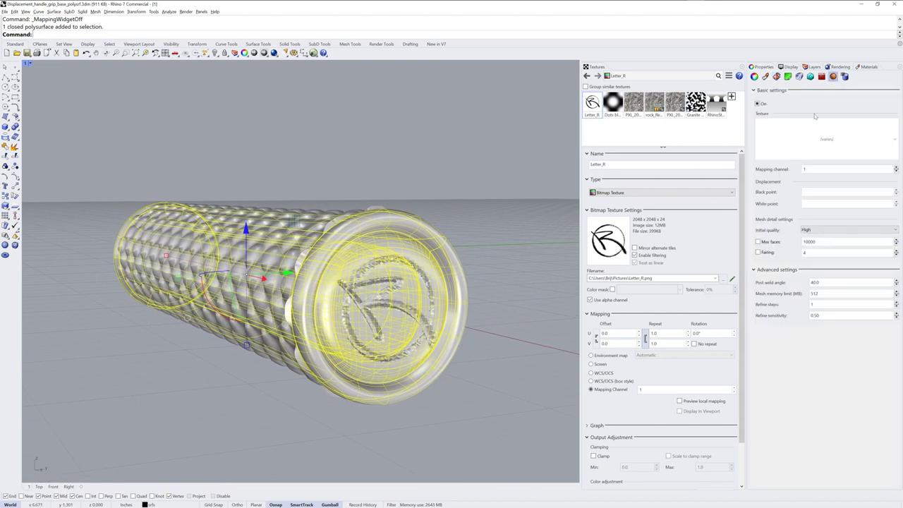
left_click(819, 233)
left_click(824, 257)
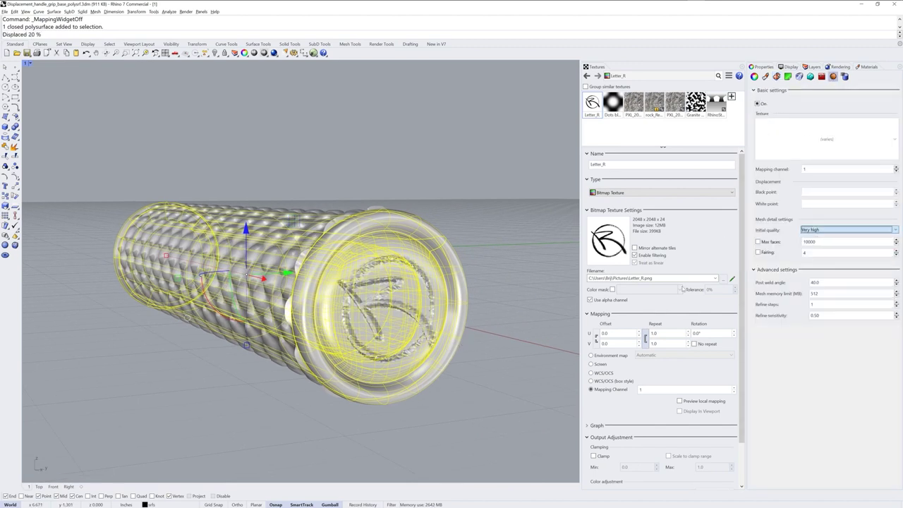
left_click(487, 347)
right_click_drag(488, 348, 393, 323)
scroll(329, 326, "up", 2)
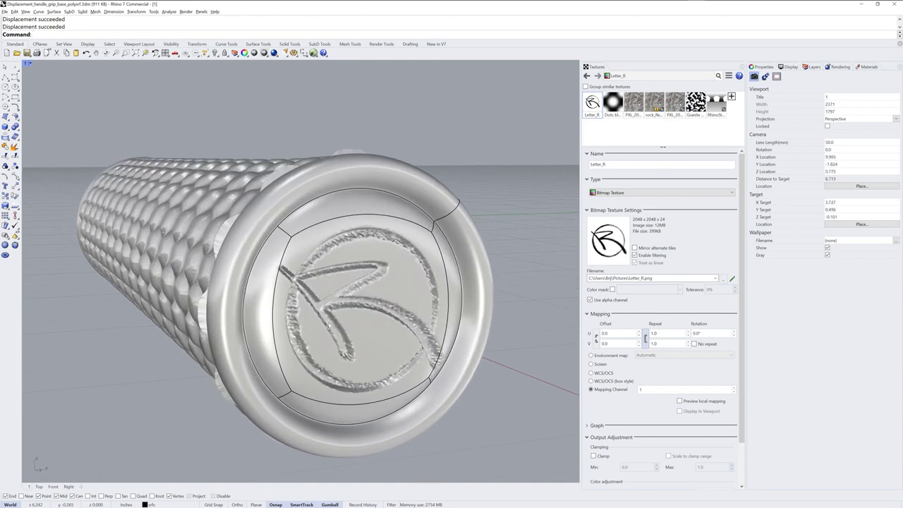
Step: Select the end cap faces as sub-objects and set their displacement black point to -0.025
left_click(266, 274, "ctrl+shift")
left_click(315, 213, "ctrl+shift")
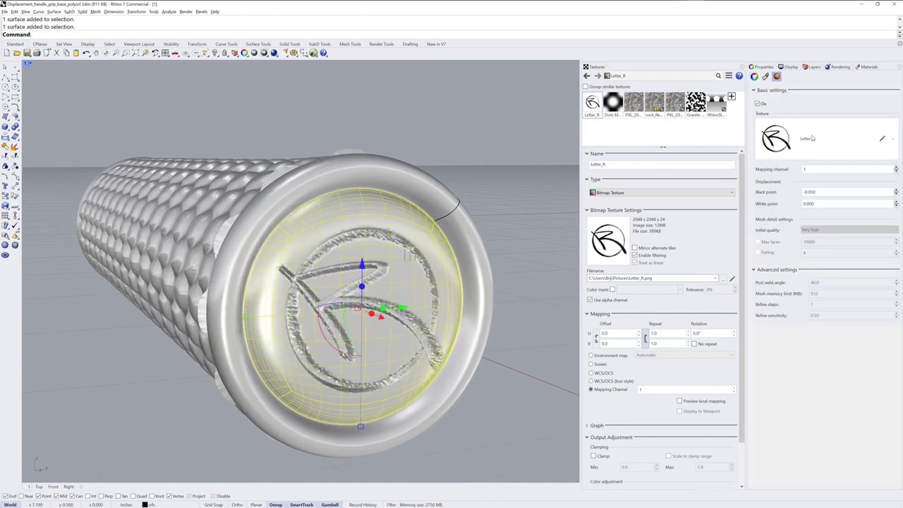
left_click(810, 192)
key("BackSpace")
key("Return")
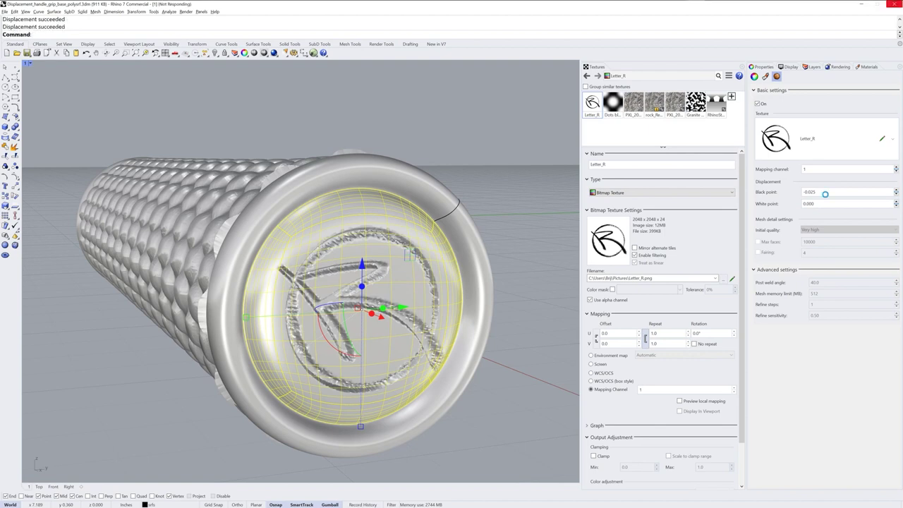
left_click(515, 338)
scroll(441, 330, "down", 8)
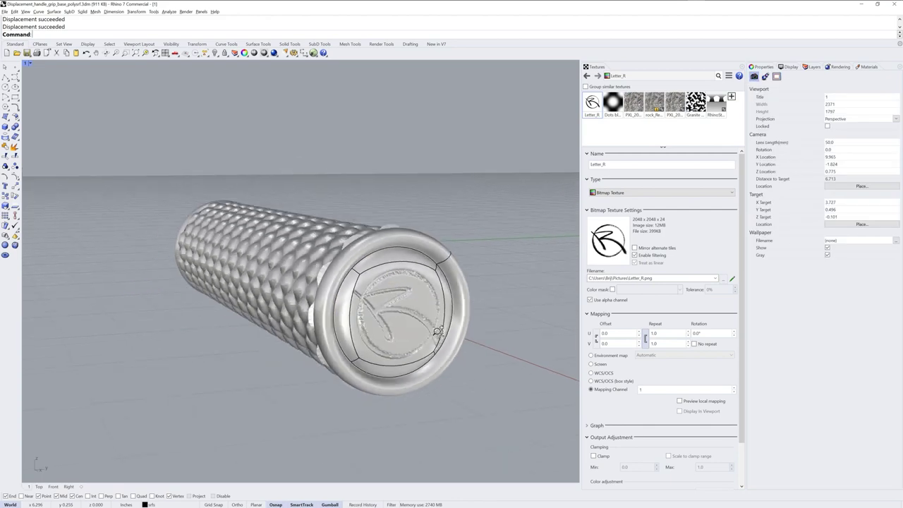
scroll(441, 338, "up", 3)
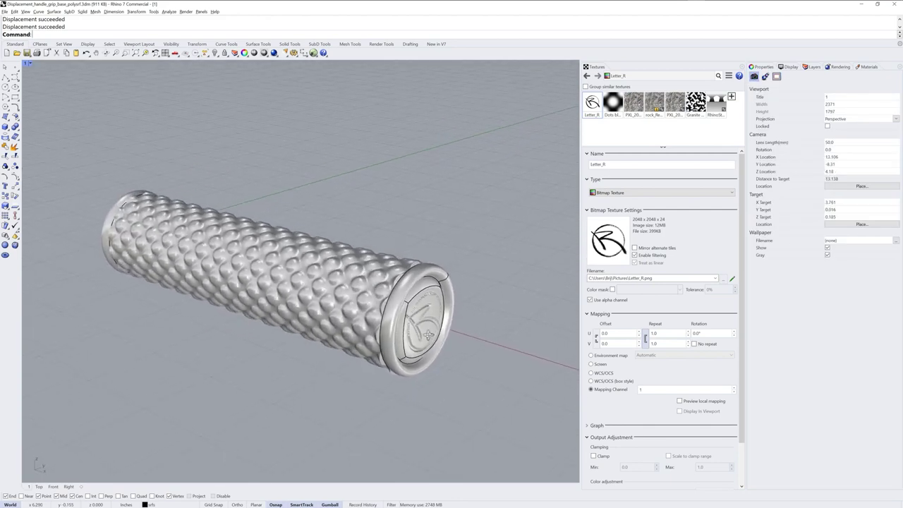
scroll(419, 337, "up", 2)
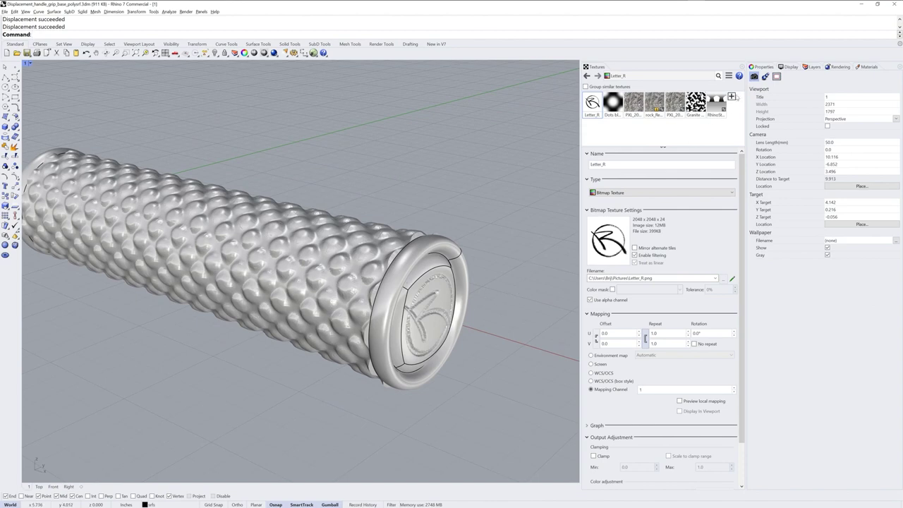
Step: Import Hex Grid.png from the Textures folder of the render content library as a new texture
left_click(732, 96)
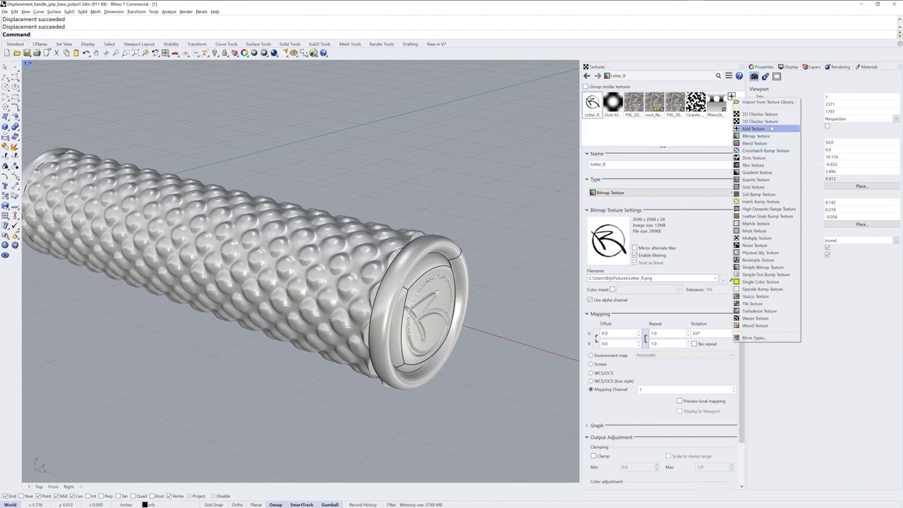
left_click(771, 103)
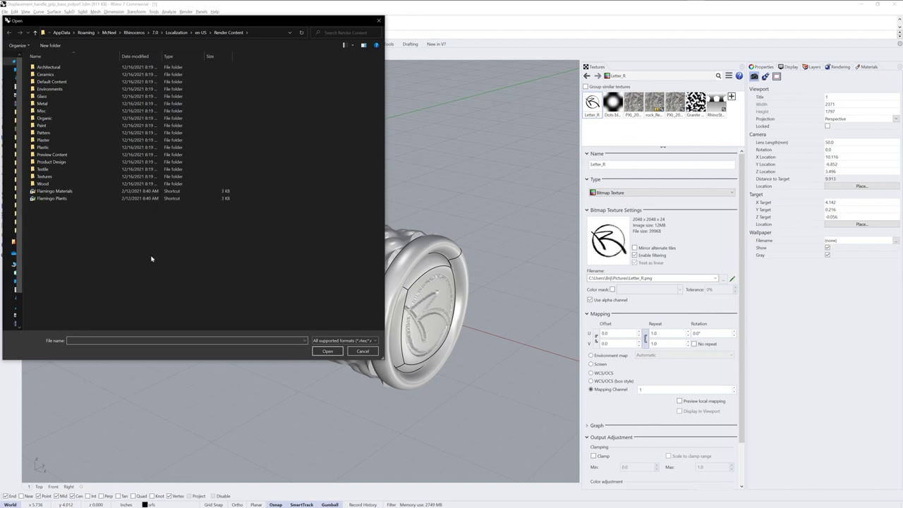
double_click(44, 177)
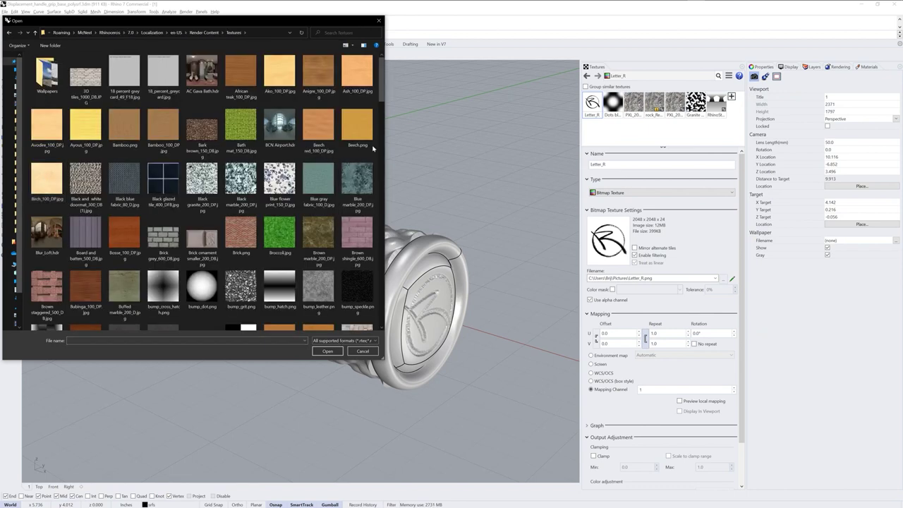
scroll(385, 130, "down", 5)
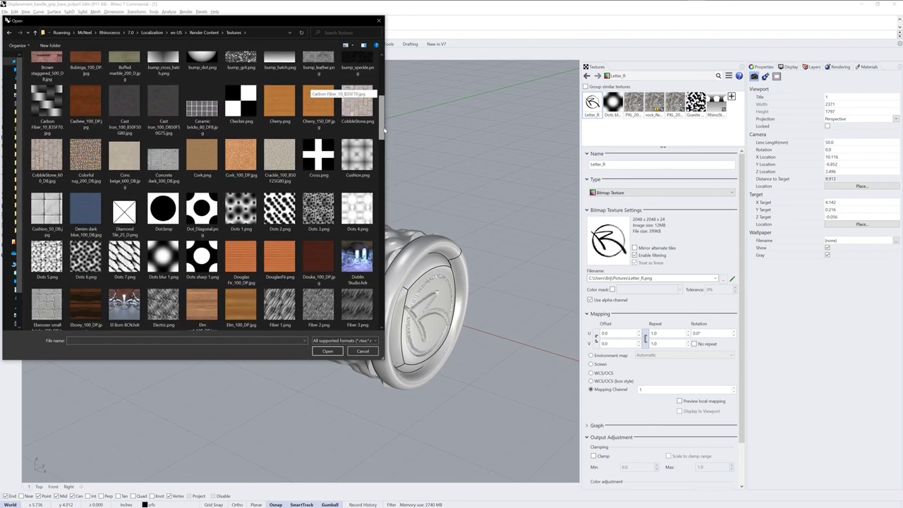
left_click_drag(385, 130, 384, 182)
left_click(203, 265)
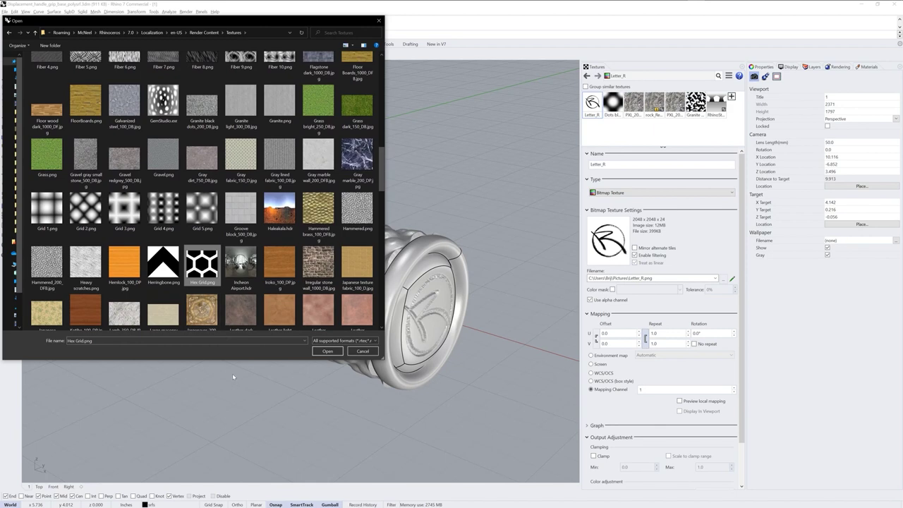
left_click(328, 351)
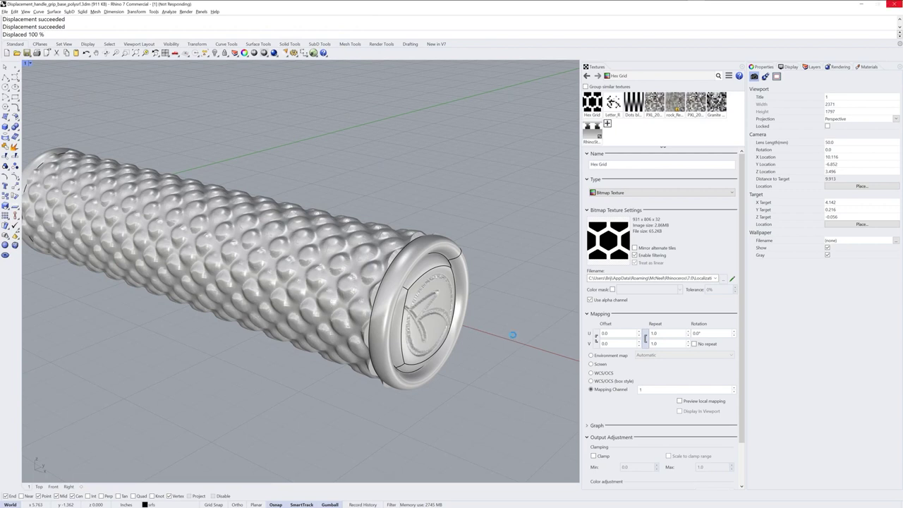
Step: Select the handle's cylindrical grip face and switch its displacement texture to Hex Grid
right_click_drag(513, 336, 443, 281, "shift")
left_click(425, 282)
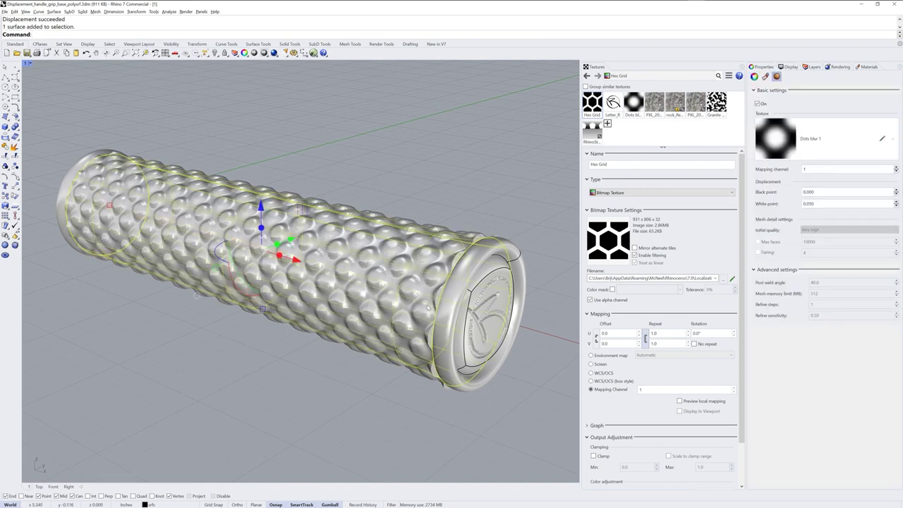
left_click(894, 141)
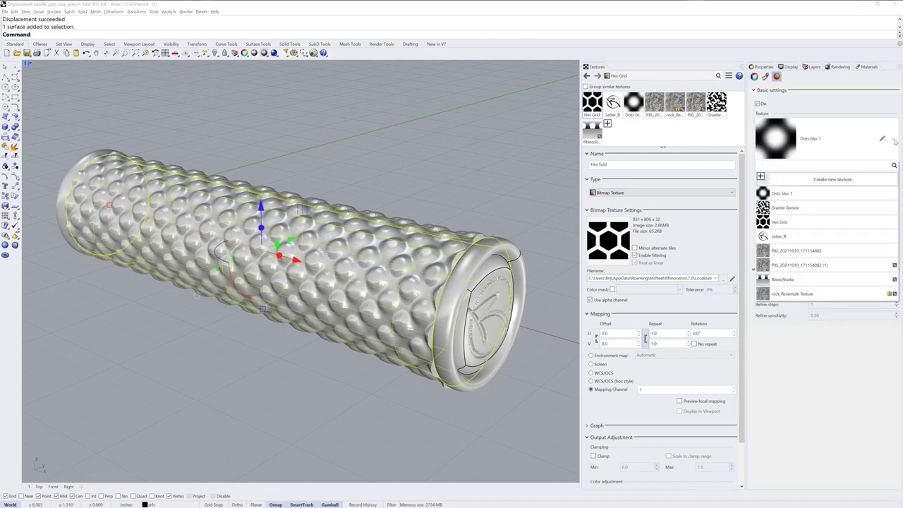
left_click(806, 223)
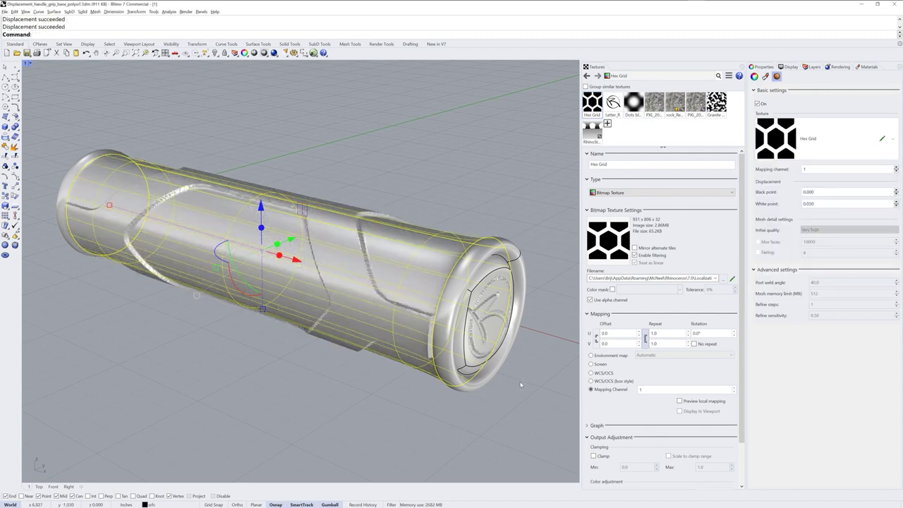
mouse_move(347, 399)
right_mouse_down()
mouse_move(376, 446)
mouse_move(355, 388)
mouse_move(365, 389)
mouse_move(362, 408)
right_mouse_up()
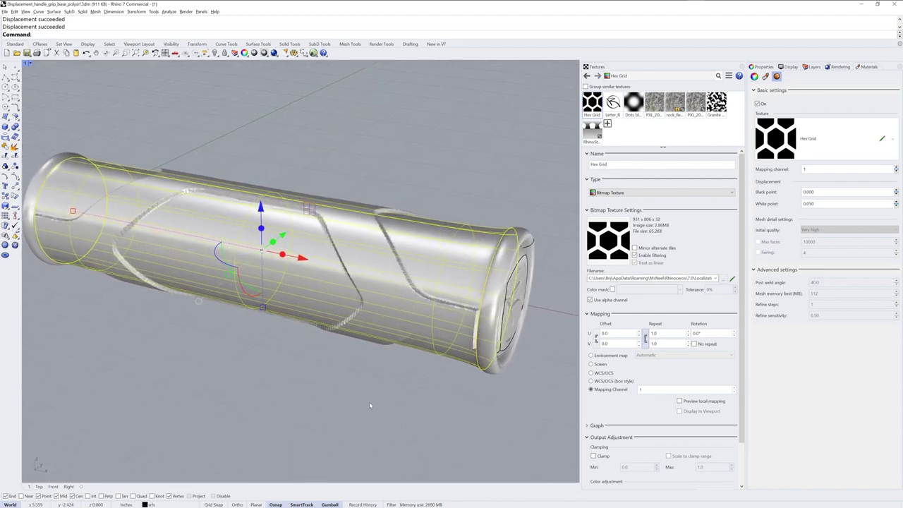
Step: Unlink the Hex Grid's U and V repeat values and set the whole handle's displacement mesh initial quality to High
left_click(645, 338)
left_click(645, 339)
left_click(553, 362)
left_click(518, 324)
left_click(846, 229)
left_click(824, 252)
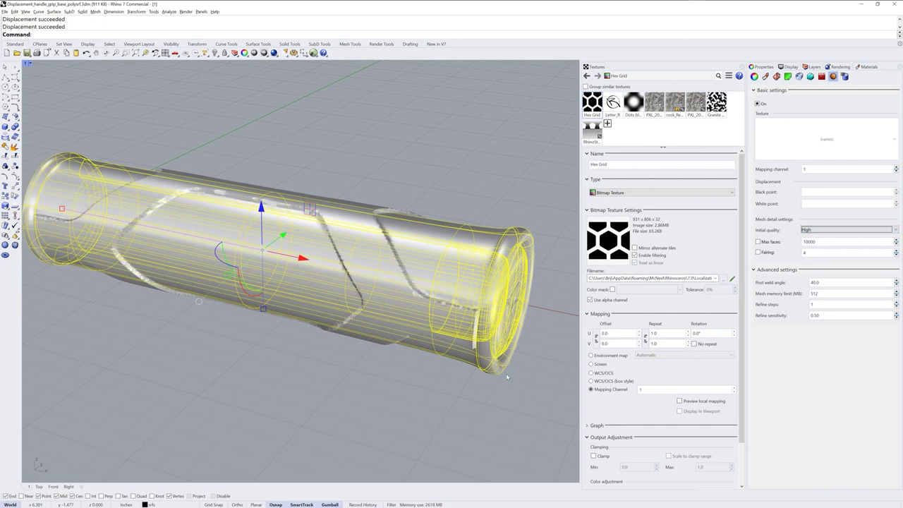
left_click(544, 382)
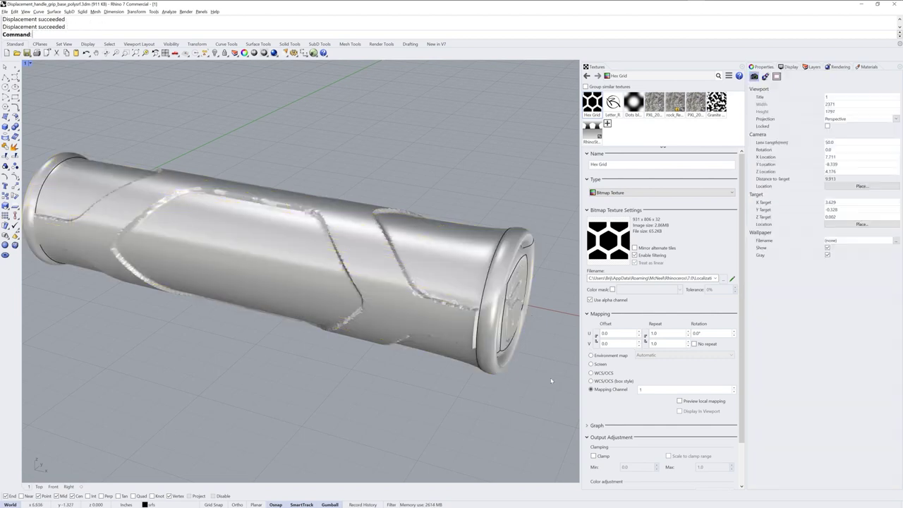
Step: Set the Hex Grid texture's repeat to 6 in U and 9 in V
double_click(670, 333)
type("6")
double_click(663, 343)
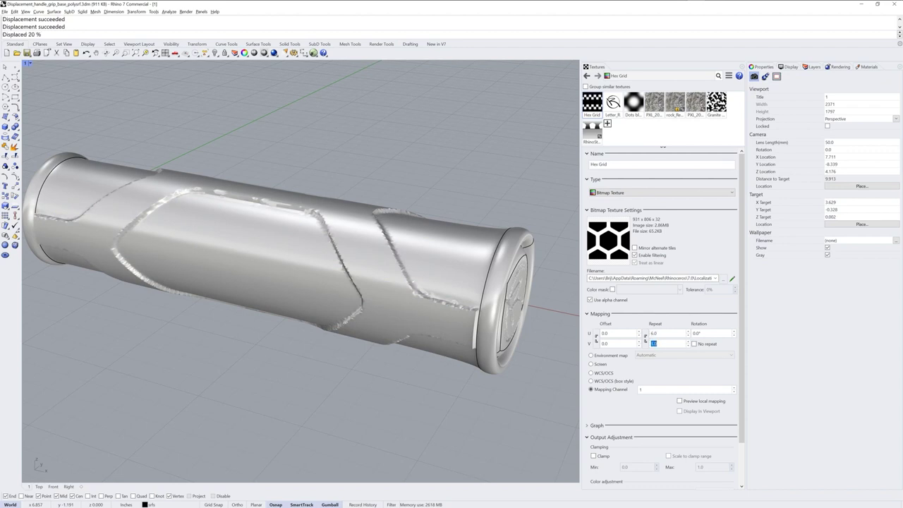
type("9")
left_click(664, 335)
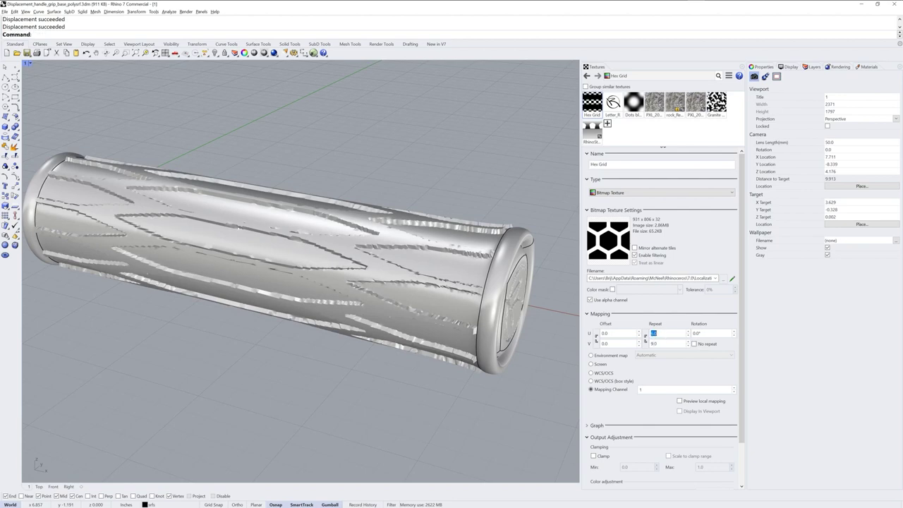
right_click_drag(555, 366, 400, 358)
right_click_drag(539, 366, 573, 279)
Step: Set the whole handle's displacement initial quality to Very high and examine the hexagon edges up close
left_click(484, 297)
left_click(832, 232)
left_click(820, 255)
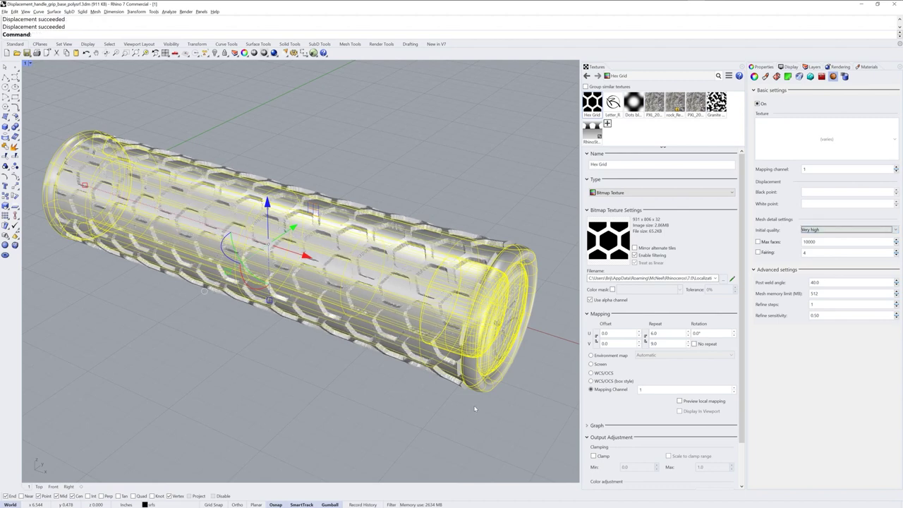
left_click(453, 416)
scroll(431, 285, "up", 10)
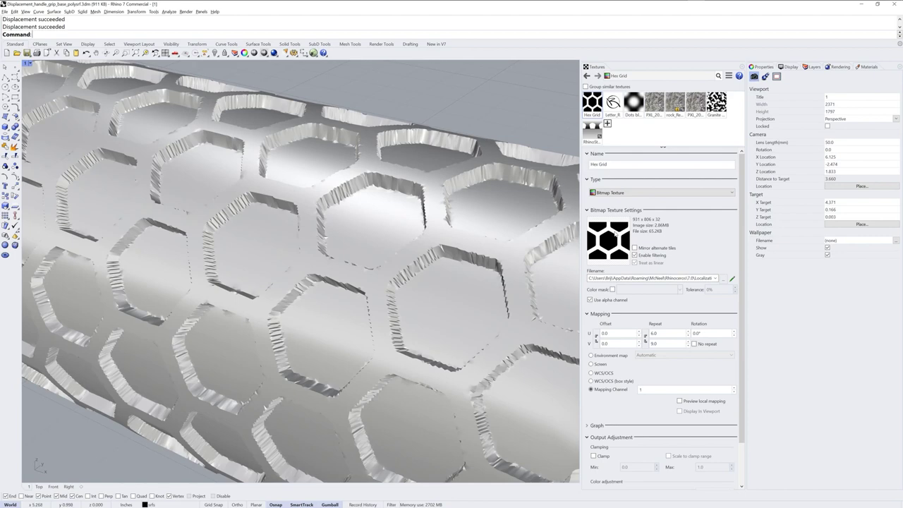
scroll(436, 289, "down", 8)
right_click_drag(446, 320, 439, 321, "shift")
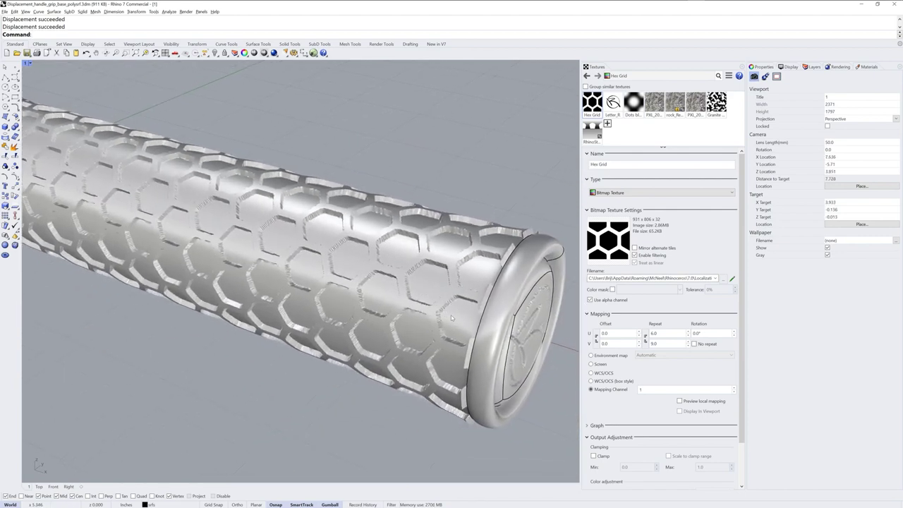
Step: Return the whole handle's displacement initial quality to High
left_click(502, 305)
left_click(847, 229)
left_click(804, 248)
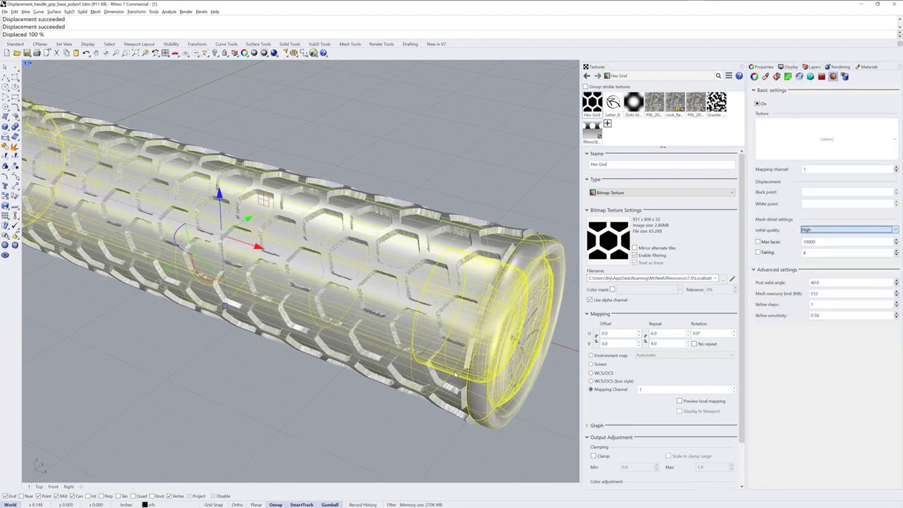
left_click(524, 182)
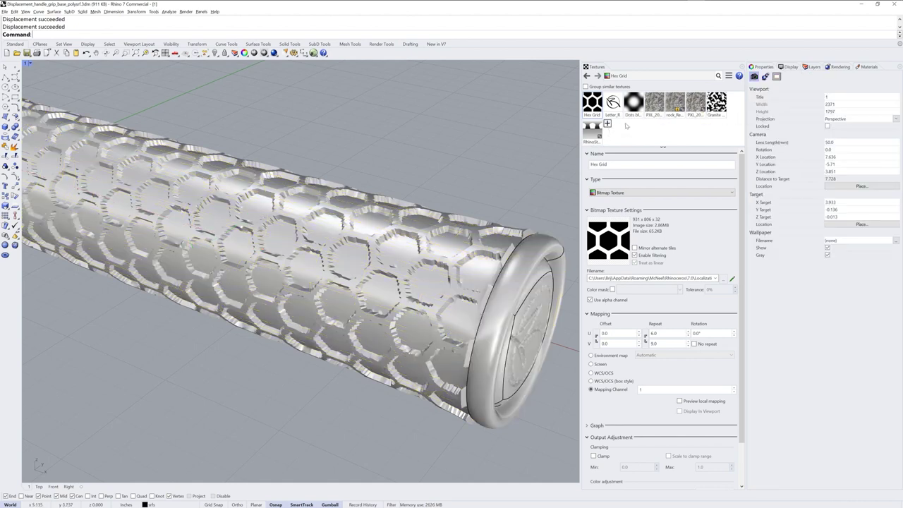
Step: Create a Resample Texture and assign the existing Hex Grid texture to it, sharing all settings
left_click(607, 124)
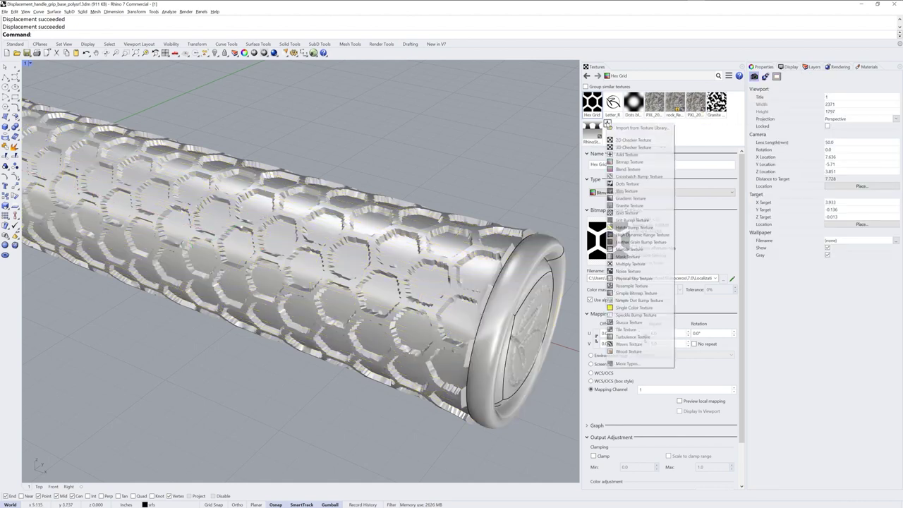
left_click(639, 286)
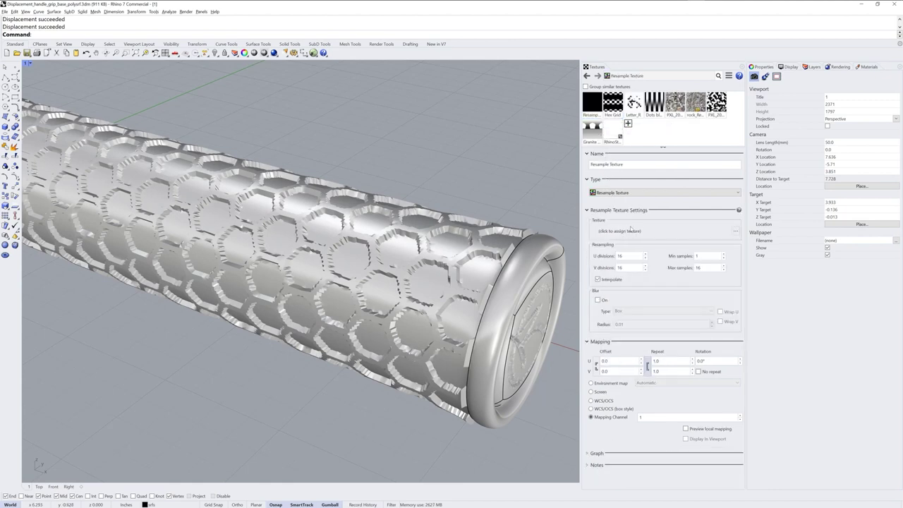
left_click(627, 231)
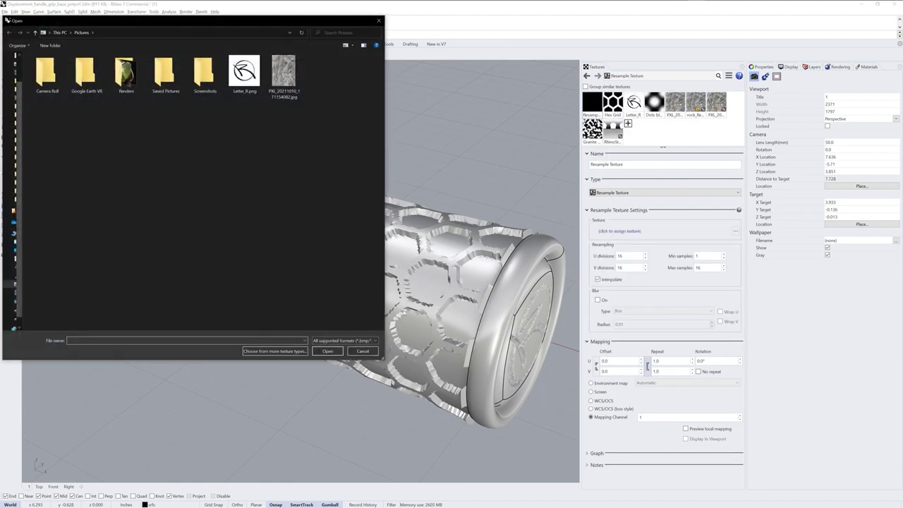
left_click(276, 351)
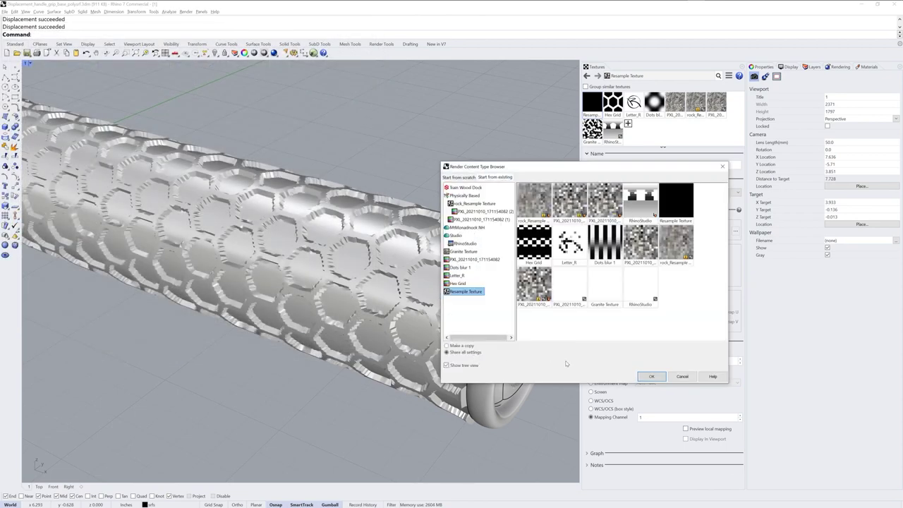
left_click(534, 243)
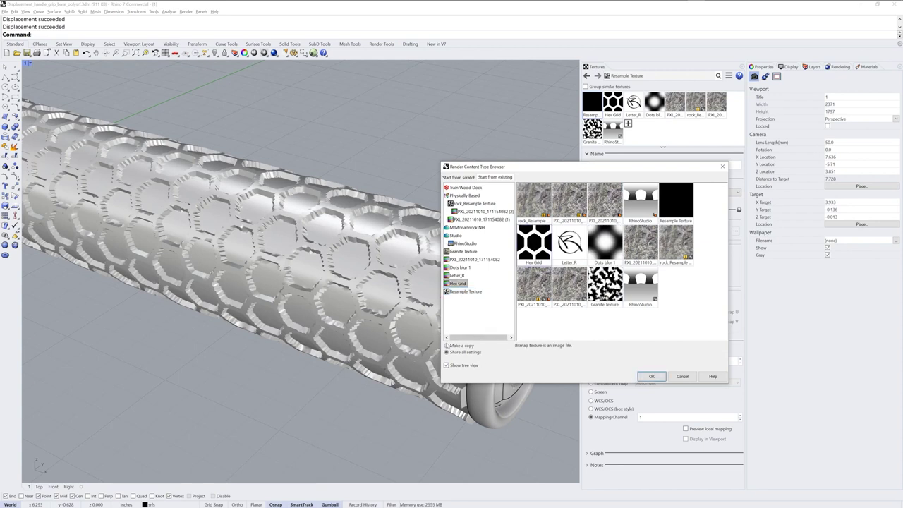
left_click(652, 376)
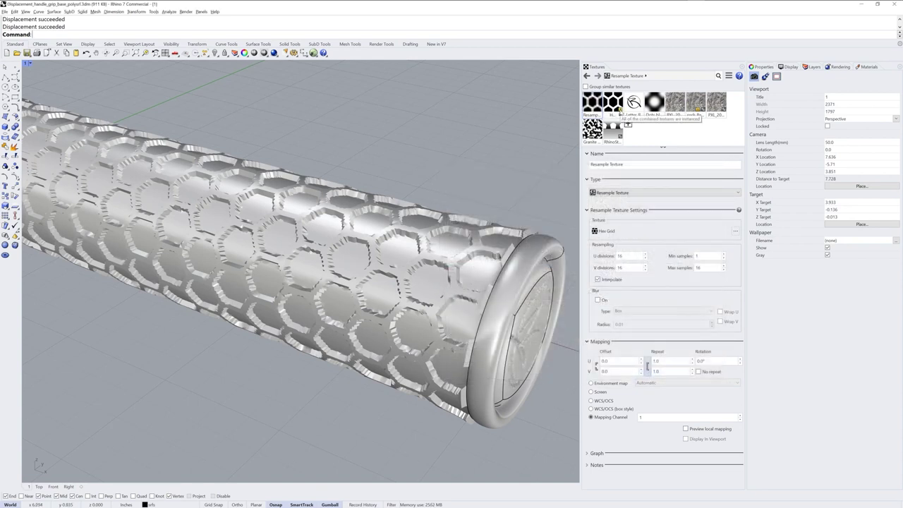
Step: Set the Resample Texture's U and V divisions to 512 each
double_click(621, 257)
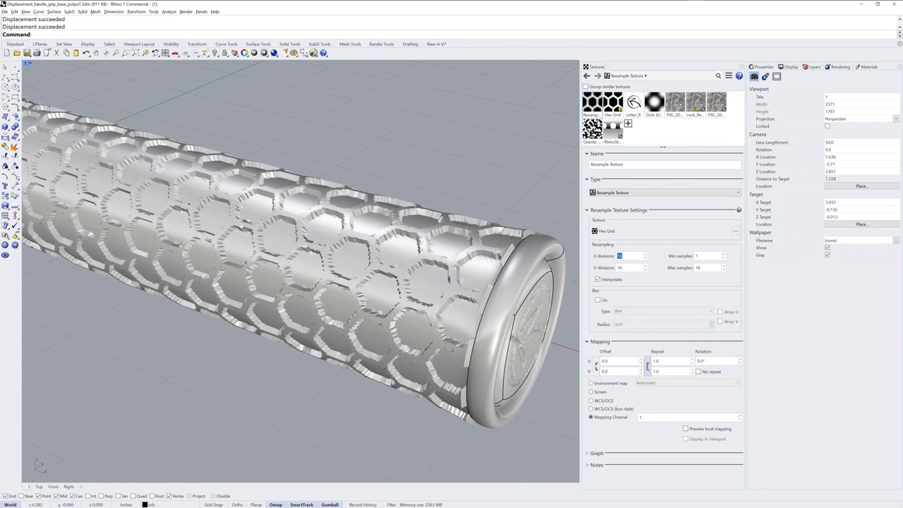
type("512")
double_click(621, 267)
type("51")
Step: Enable Gaussian blur with Wrap U and Wrap V on the Resample Texture, and check the Hex Grid texture's mapping settings
left_click(597, 300)
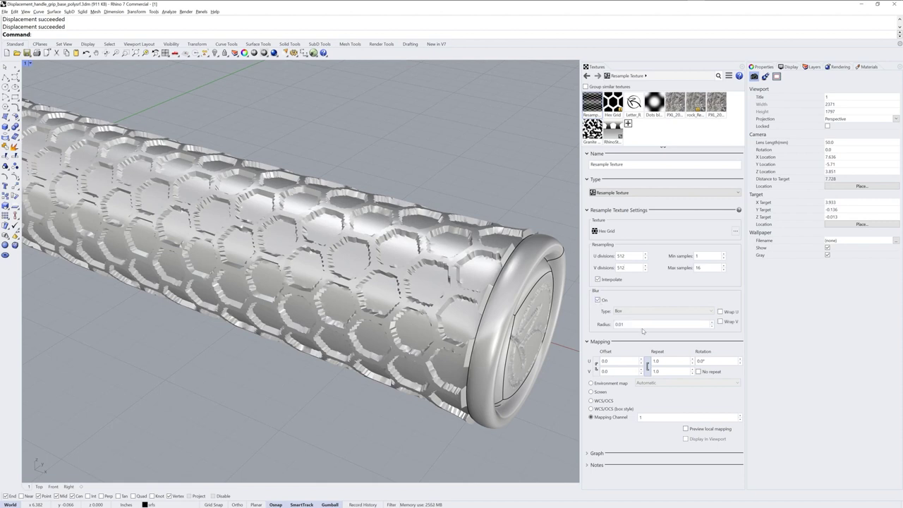
left_click(643, 315)
left_click(638, 330)
left_click(720, 311)
left_click(721, 321)
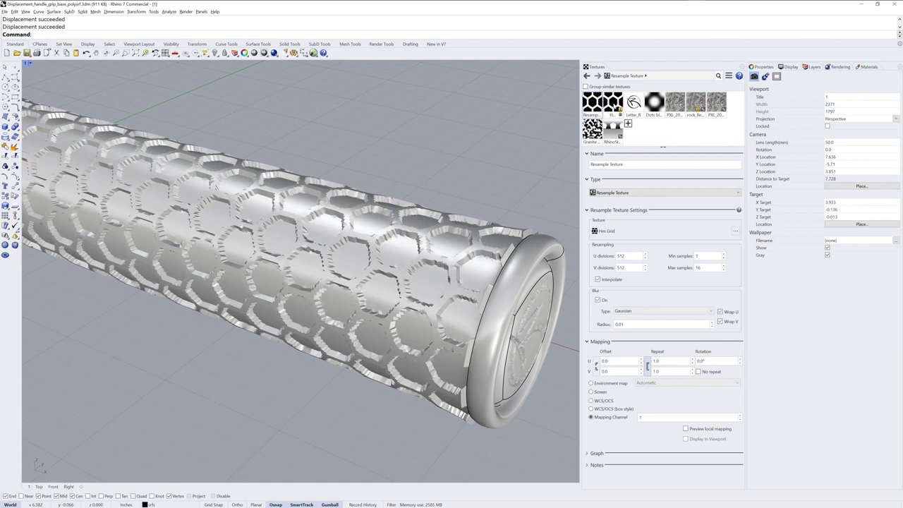
left_click(613, 103)
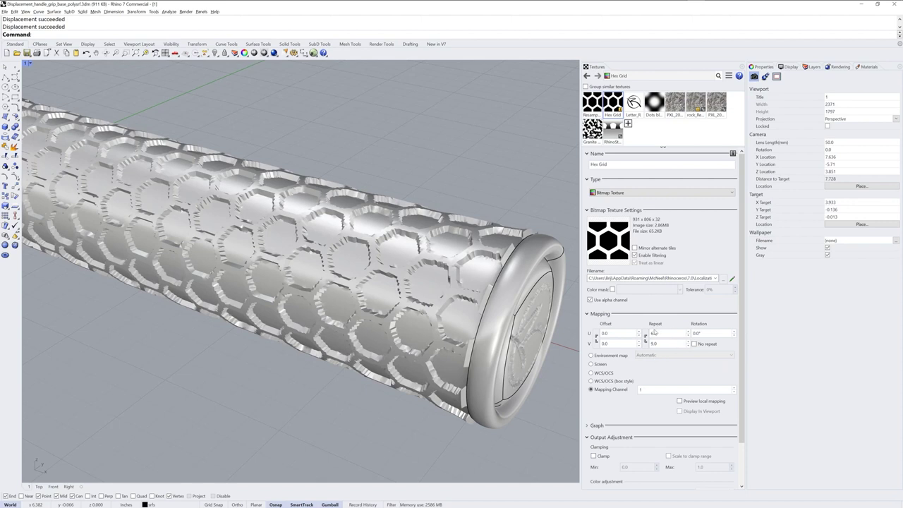
left_click(594, 106)
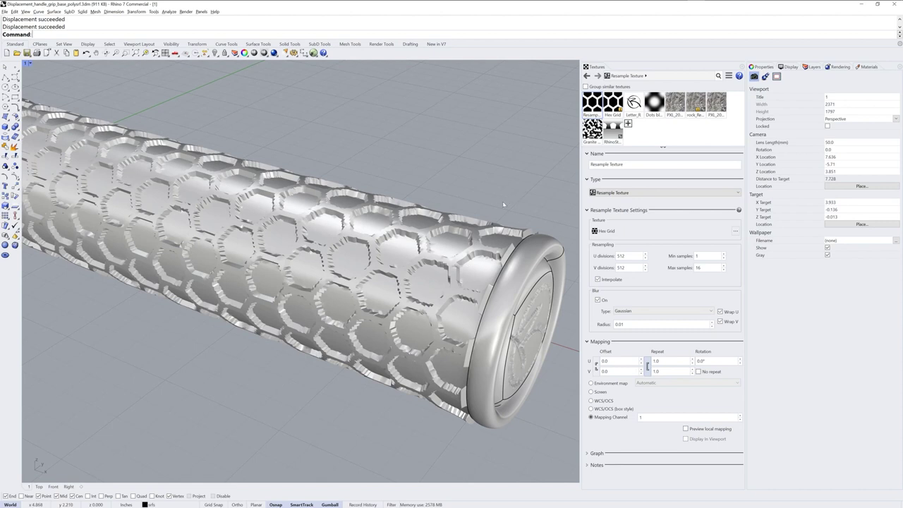
Step: Select the cylindrical grip face and assign the Resample Texture as its displacement texture
left_click(453, 318)
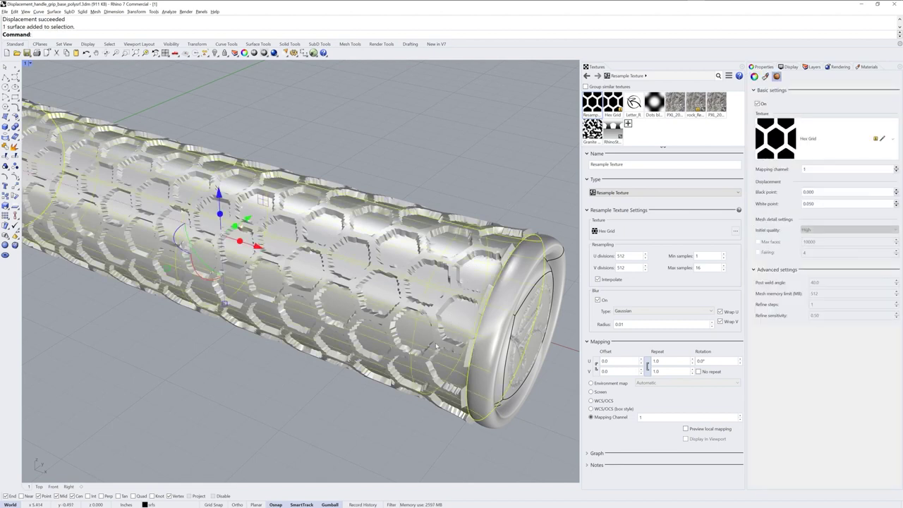
left_click(894, 141)
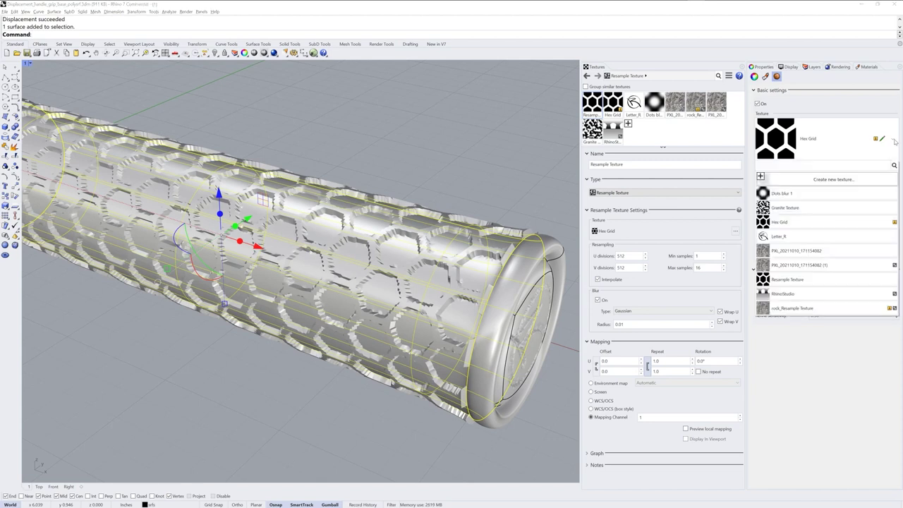
left_click(800, 282)
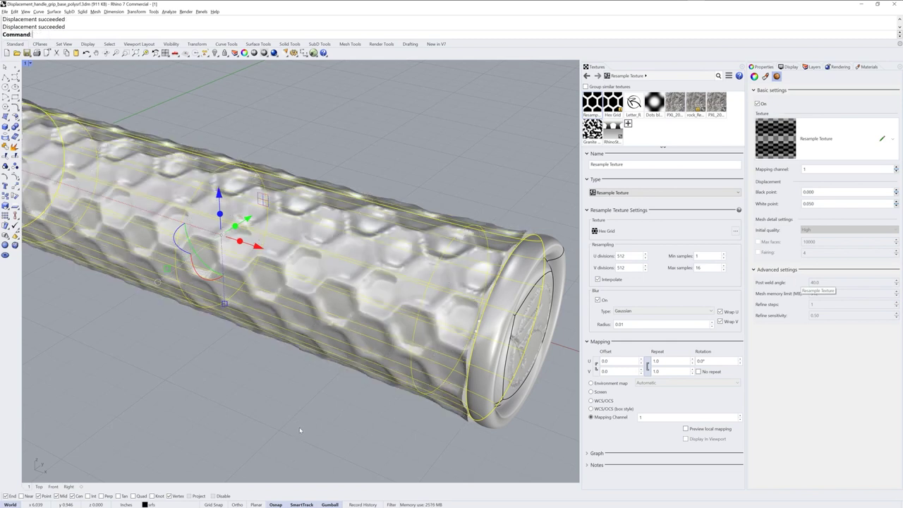
left_click(315, 412)
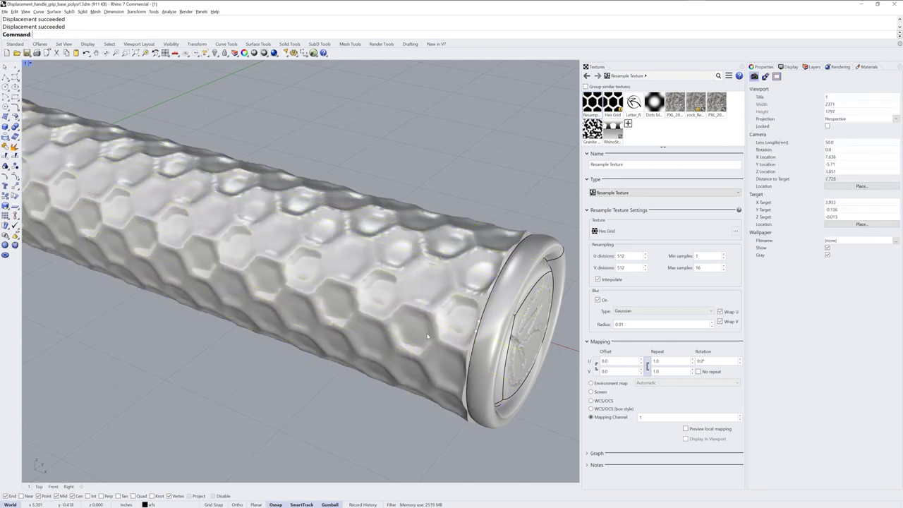
Step: Set the Resample Texture's blur radius to 0.005
double_click(621, 325)
type(".0")
key("Return")
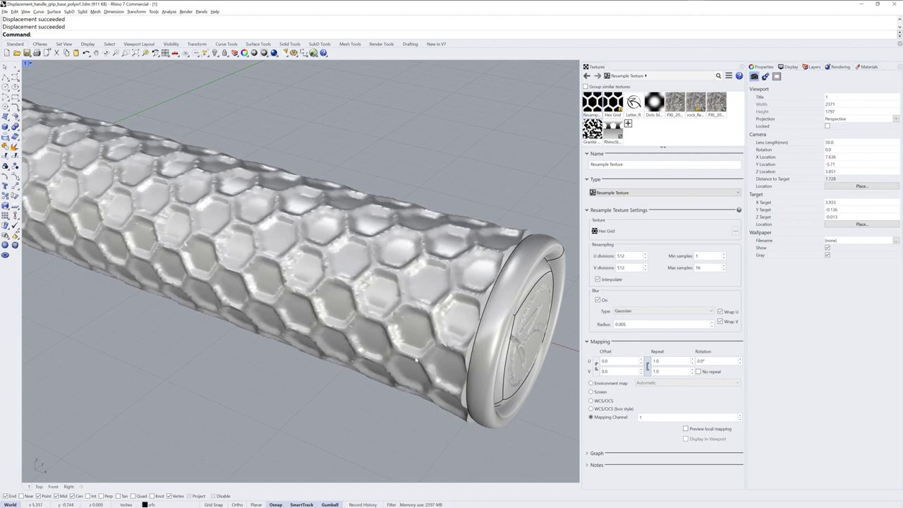
Step: Set the initial quality of the handle polysurface's displacement mesh to Very high
left_click(512, 294)
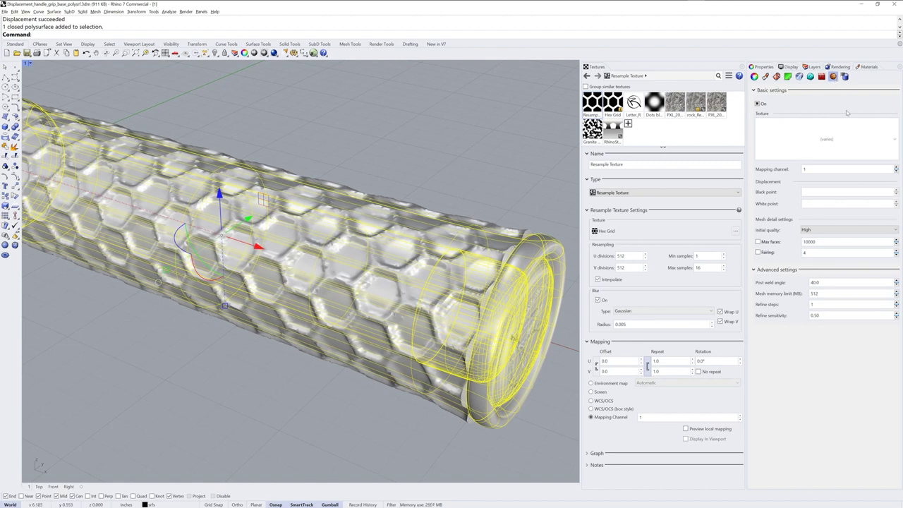
left_click(840, 232)
left_click(818, 254)
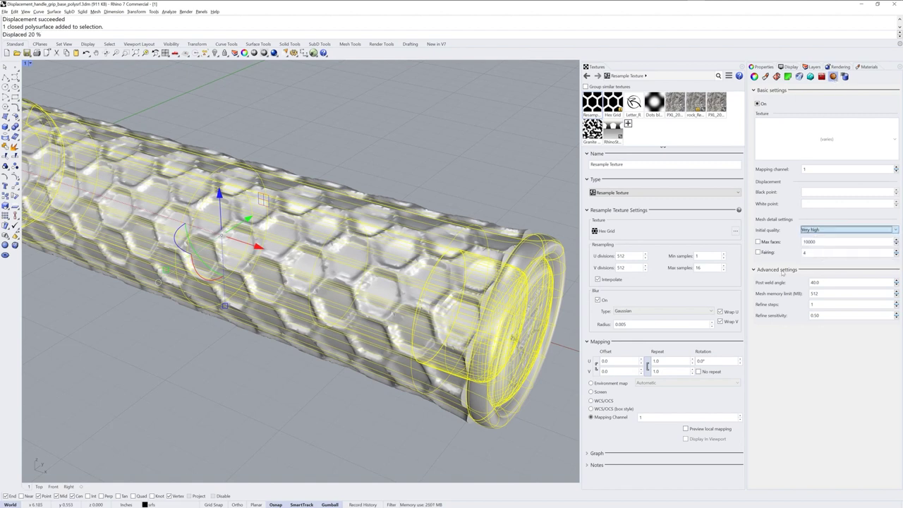
left_click(376, 442)
scroll(399, 382, "down", 5)
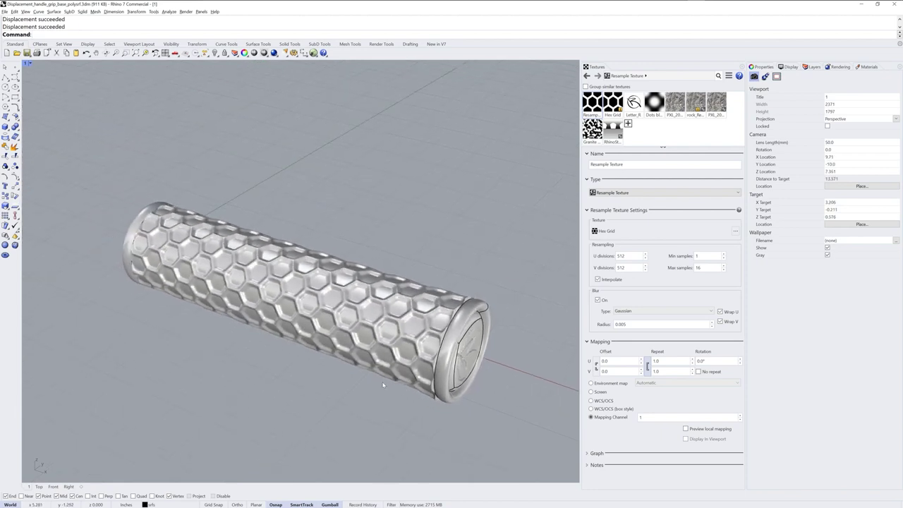
right_click_drag(381, 378, 385, 380)
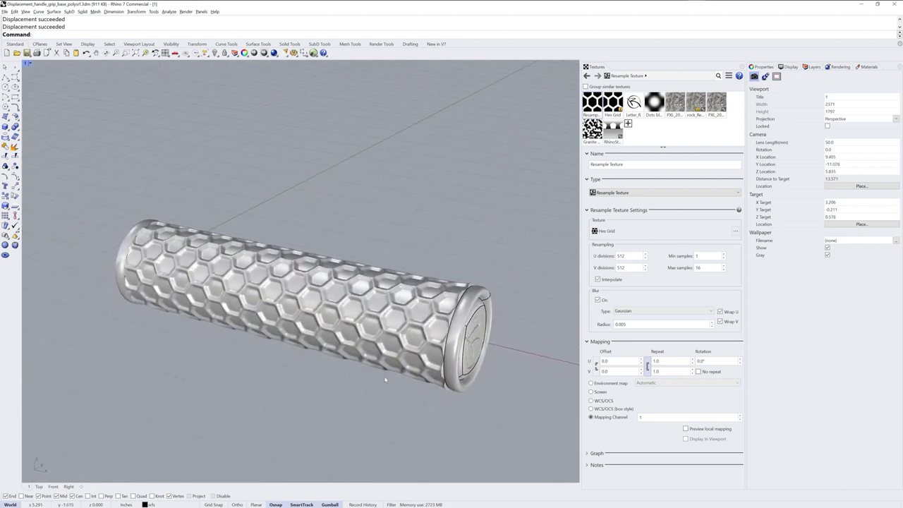
Step: Zoom the perspective view to 1To1 and look over the displaced hex grip and its end cap
type("zoom")
key("Return")
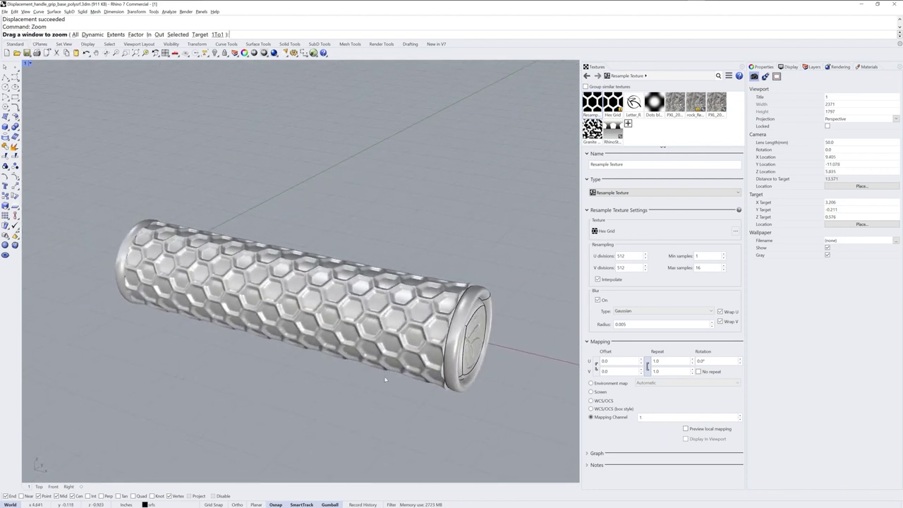
key("Escape")
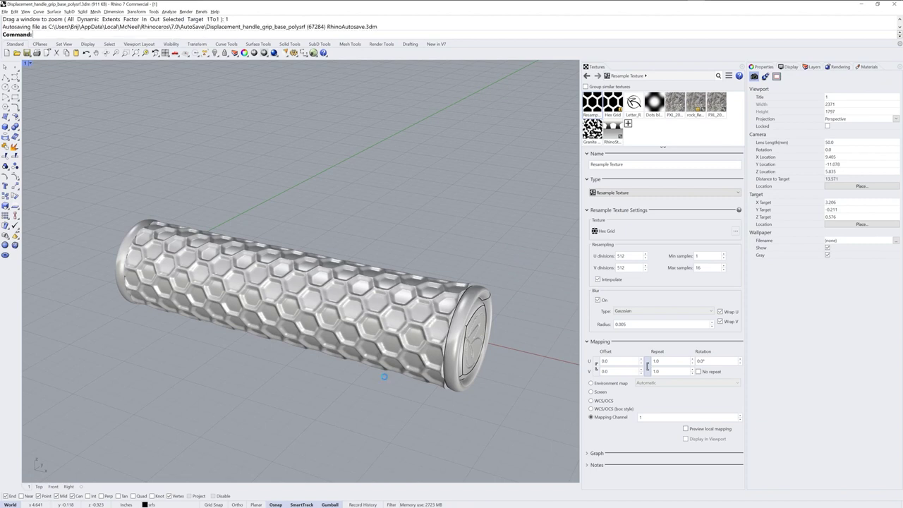
scroll(385, 380, "down", 6)
mouse_move(344, 340)
right_mouse_down()
mouse_move(433, 355)
mouse_move(484, 339)
mouse_move(417, 333)
mouse_move(395, 262)
mouse_move(335, 354)
right_mouse_up()
scroll(335, 353, "up", 6)
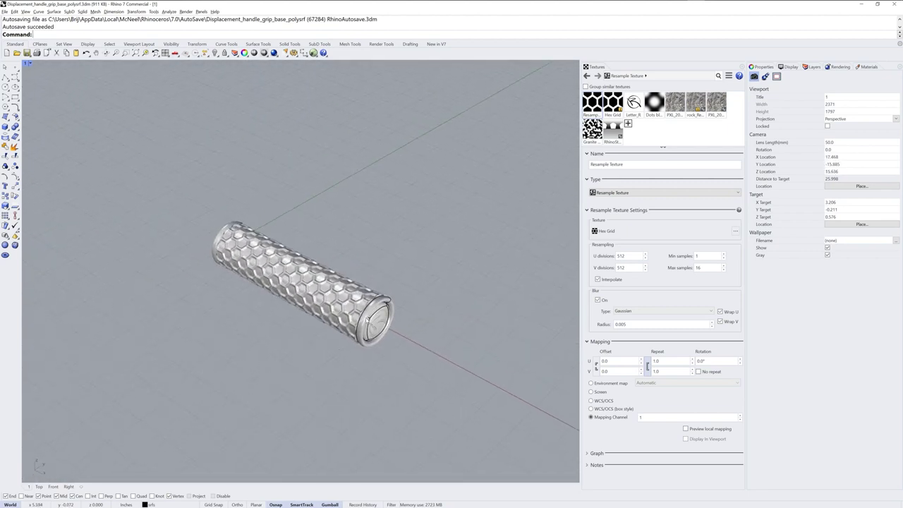
Step: Extract the render mesh from the displaced handle polysurface with ExtractRenderMesh
left_click(364, 319)
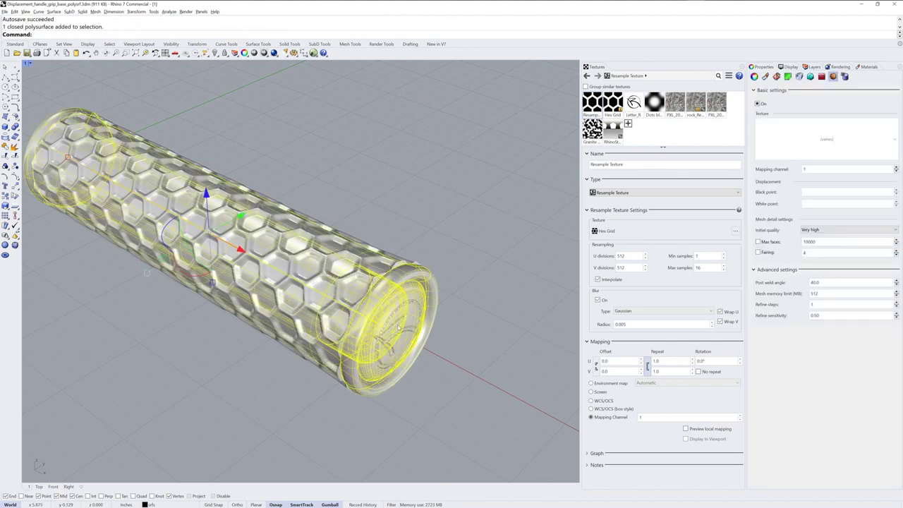
type("ExtractRenderMesh")
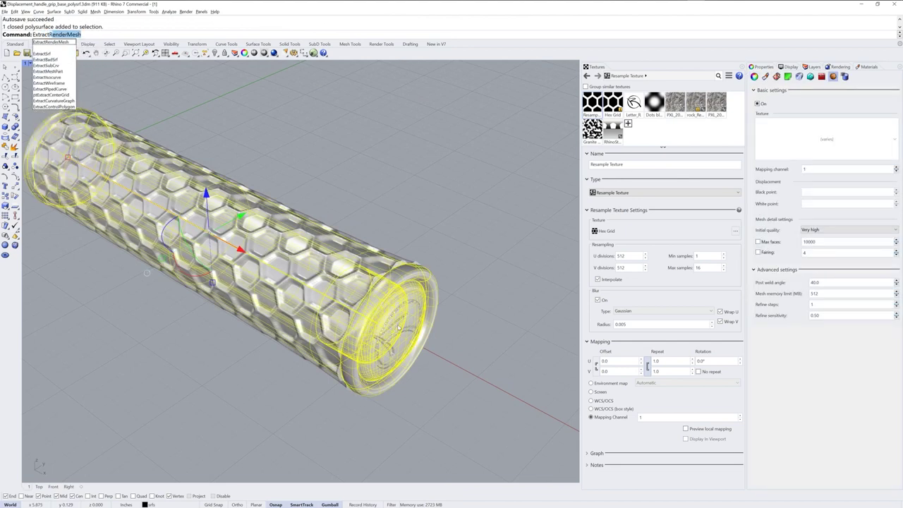
key("Return")
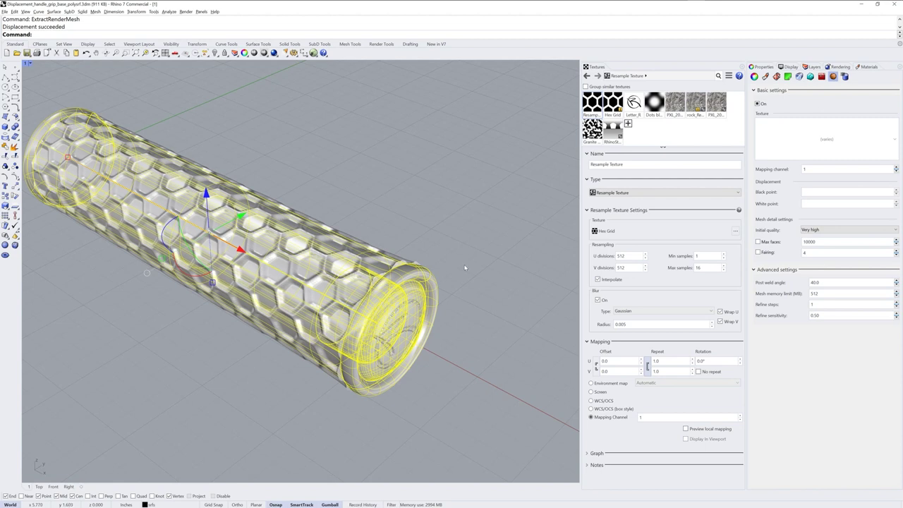
Step: Hide the original handle polysurface so only the extracted mesh stays in view
right_click_drag(464, 275, 468, 278)
type("Invert")
key("Escape")
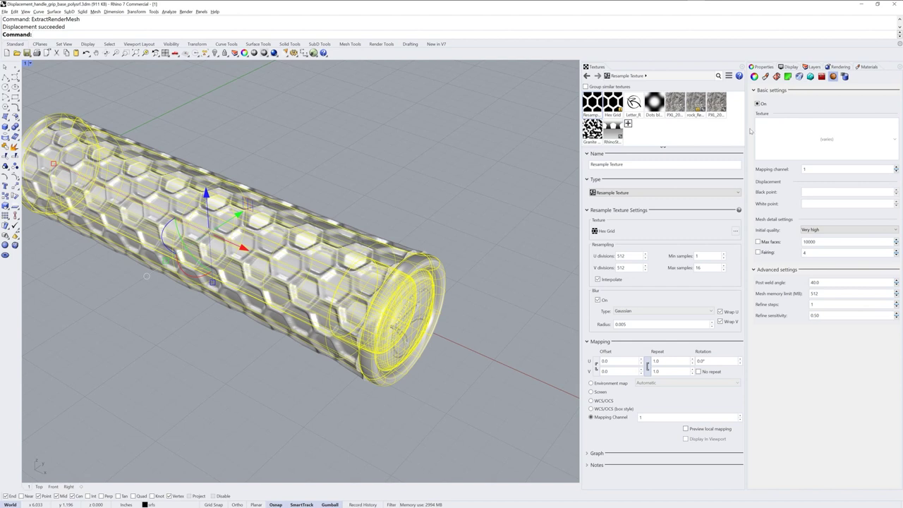
type("Hide")
key("Return")
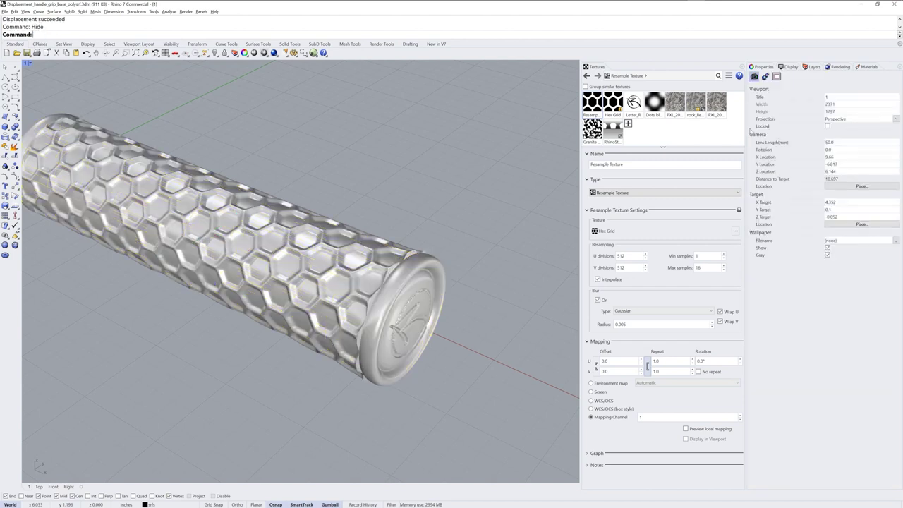
Step: Check that the extracted handle mesh can be selected, and examine its engraved cap end in the Top view
left_click(367, 367)
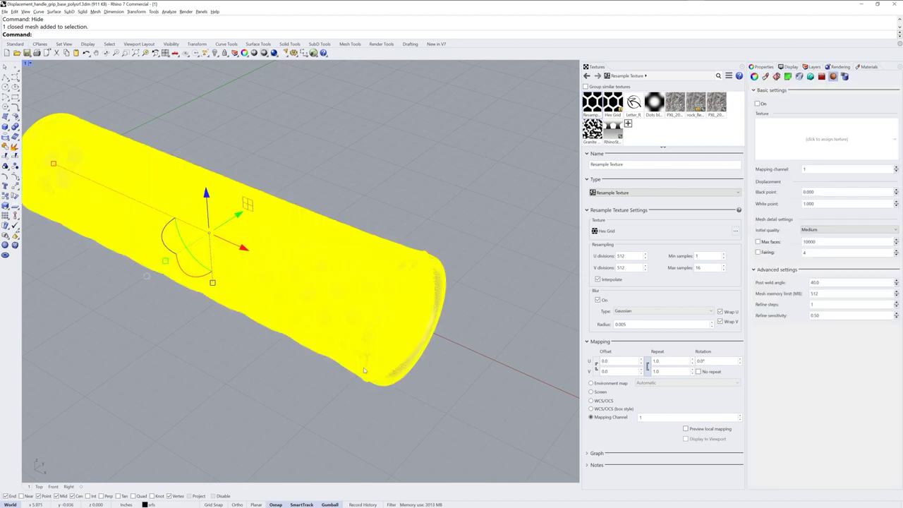
right_click_drag(436, 329, 459, 339)
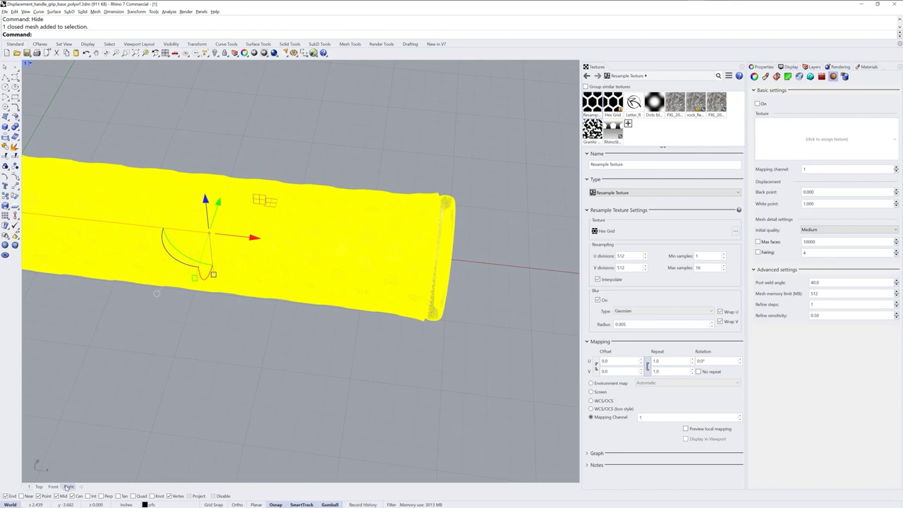
left_click(38, 486)
scroll(419, 300, "up", 5)
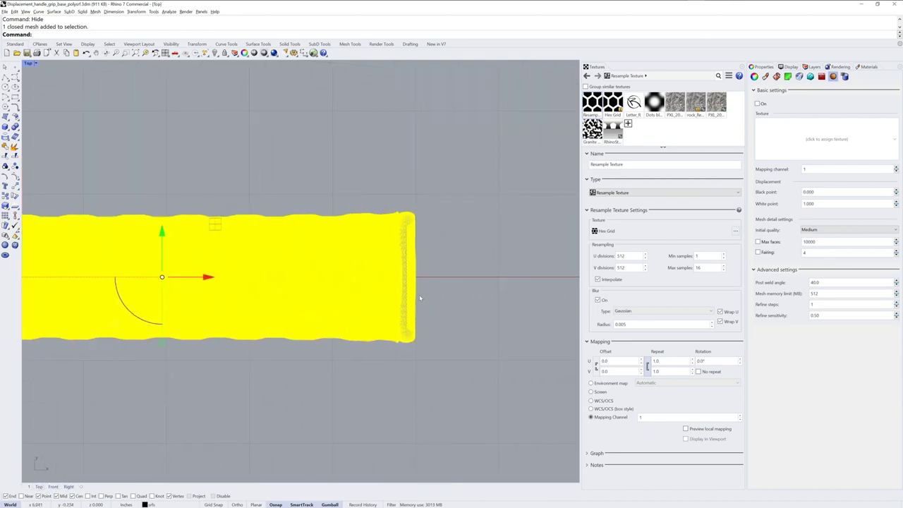
left_click(471, 247)
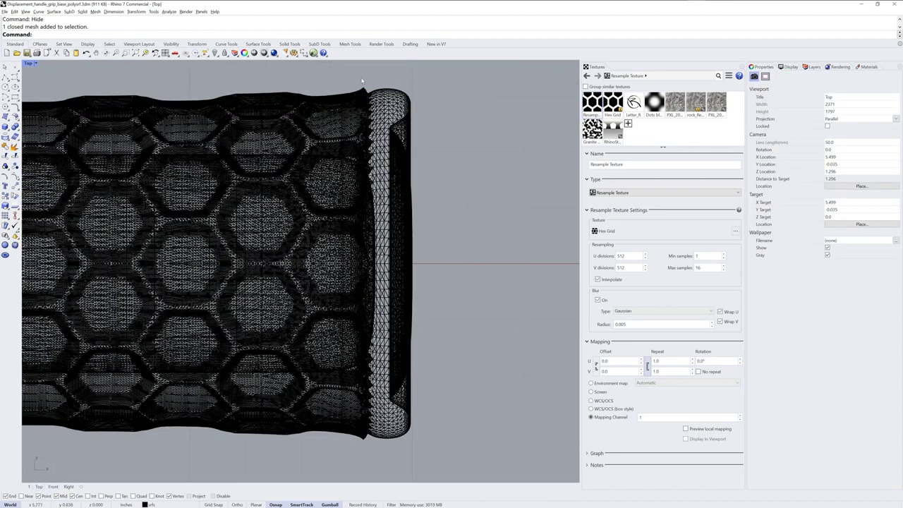
Step: Smooth the narrow mesh band between the grip and the engraved cap in X, Y and Z, using factor 1 and 10 smooth steps
left_click_drag(362, 83, 374, 443)
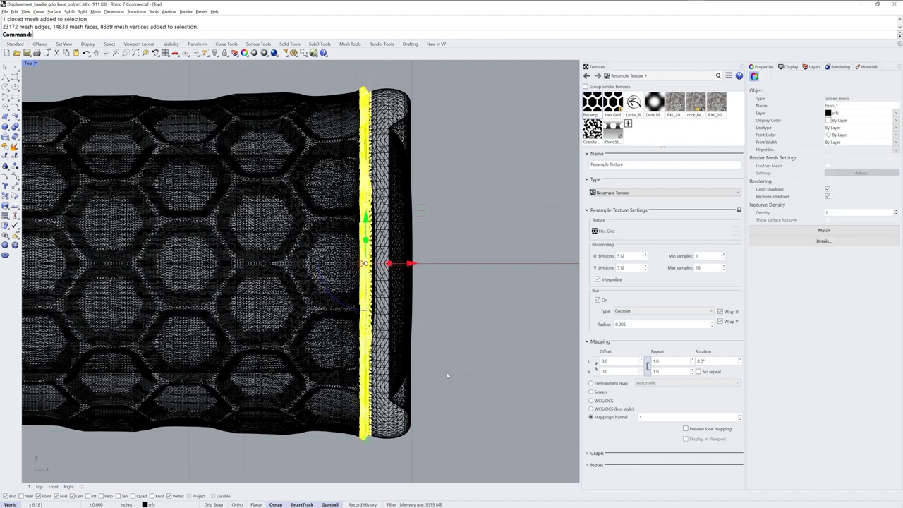
type("Smooth")
key("Return")
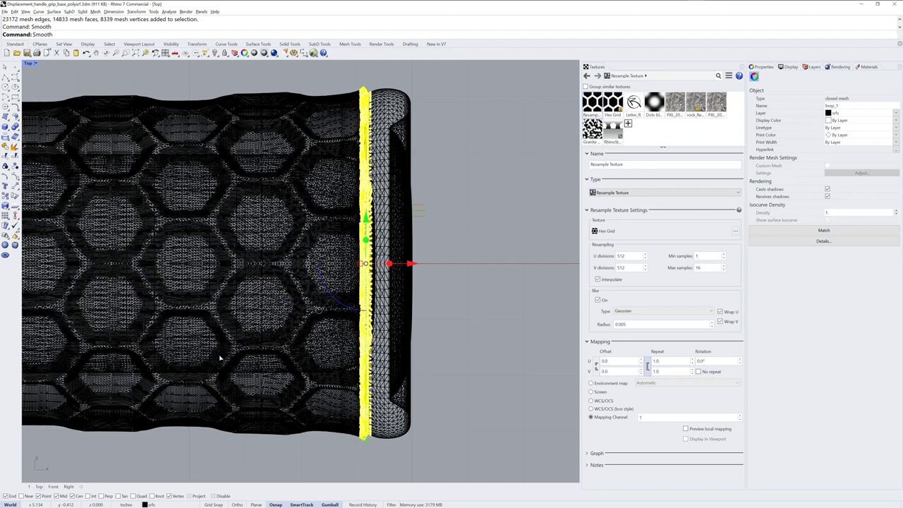
key("Return")
left_click_drag(460, 193, 505, 177)
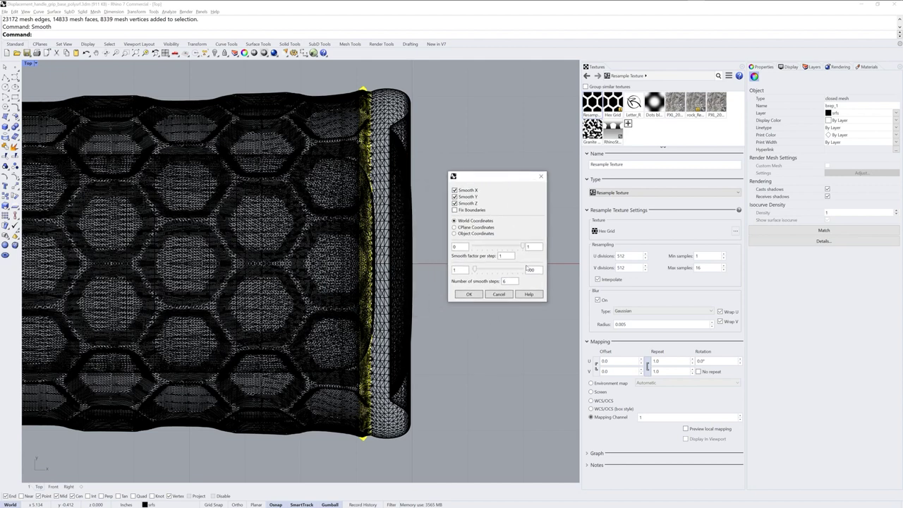
double_click(511, 281)
type("1")
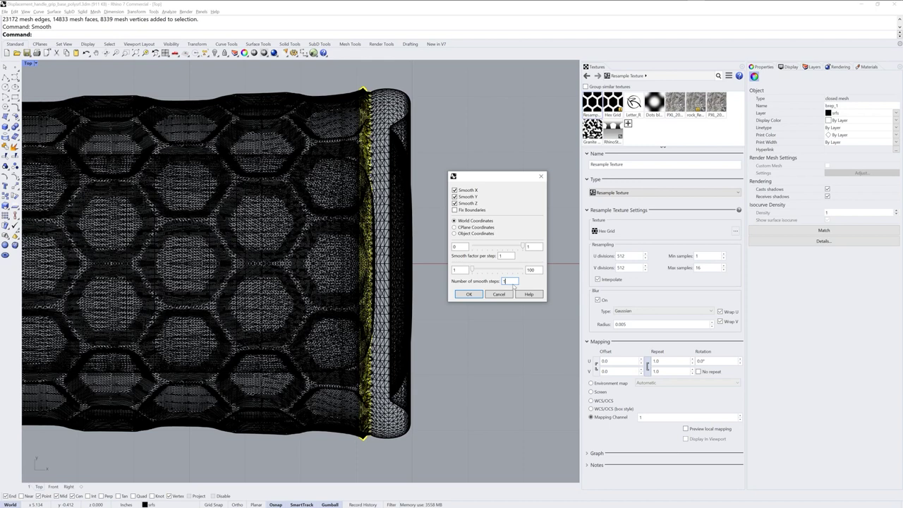
type("0")
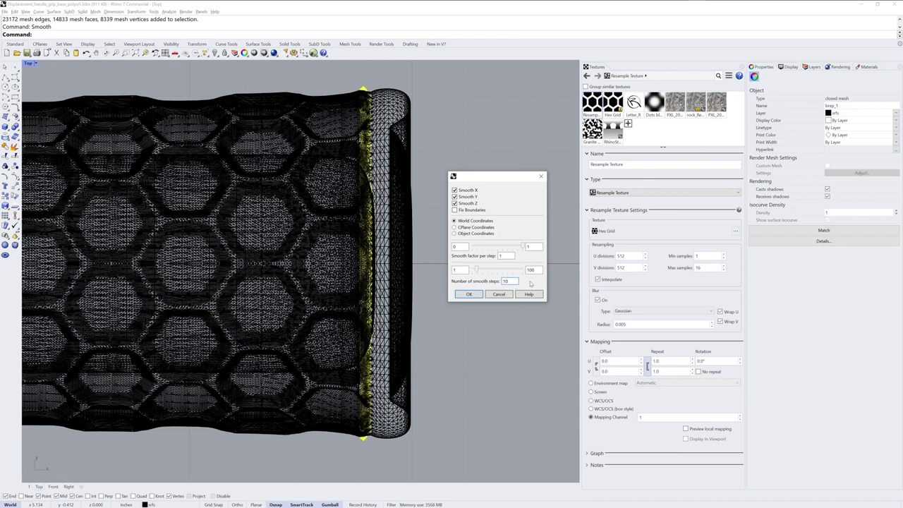
left_click(472, 294)
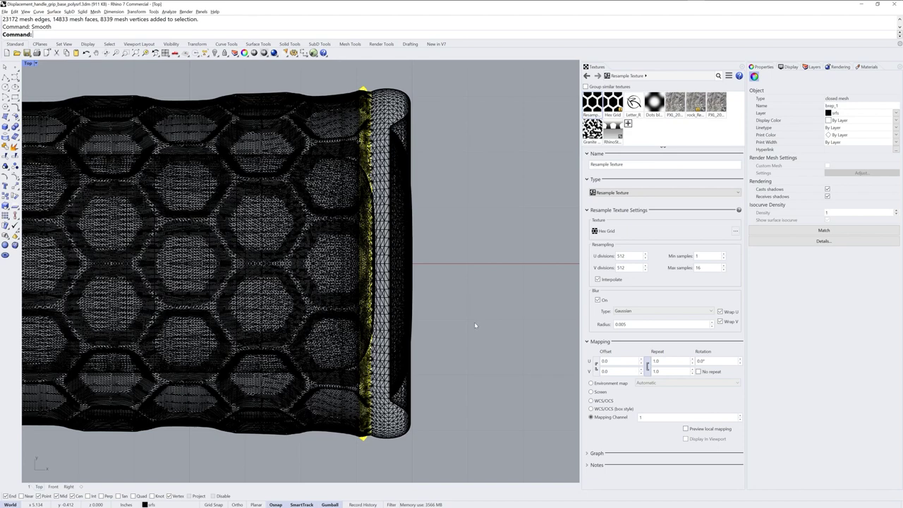
left_click(475, 324)
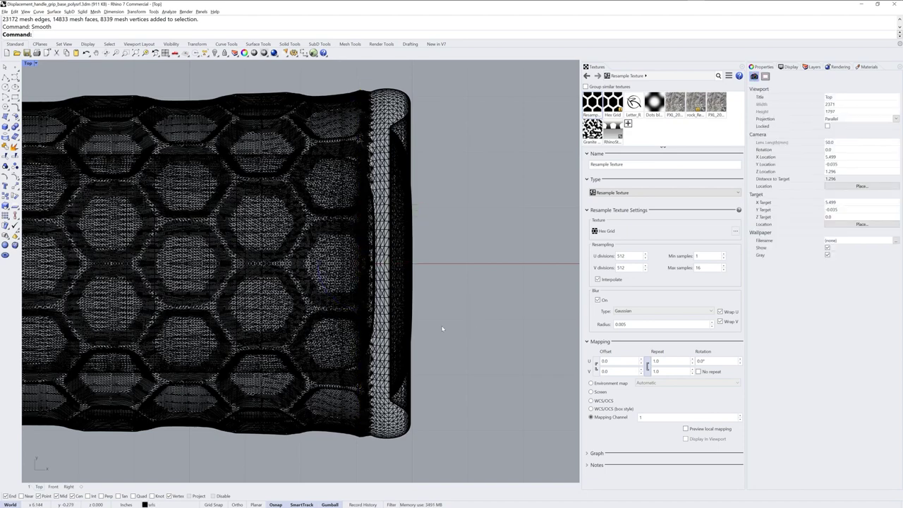
Step: Smooth the narrow band of mesh faces where the grip meets the opposite end cap, using the same Smooth settings
scroll(443, 343, "down", 5)
right_click_drag(443, 344, 275, 357)
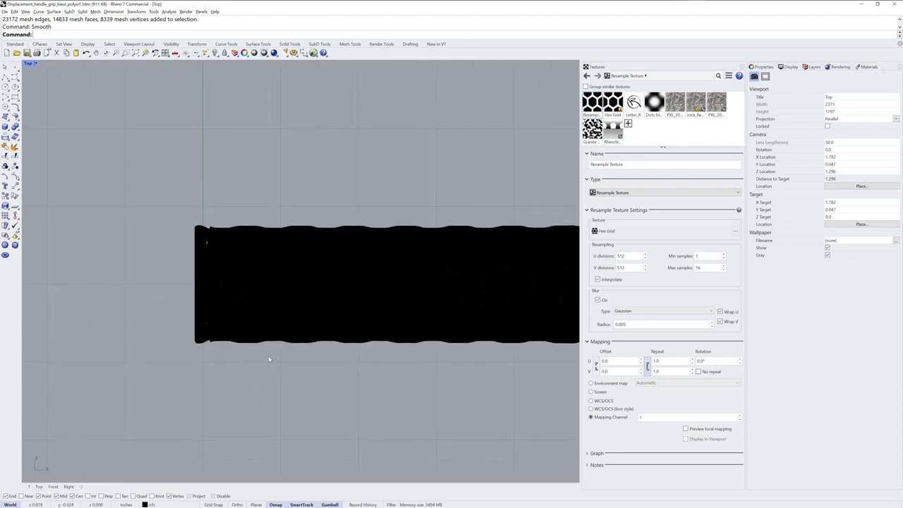
scroll(214, 318, "up", 3)
scroll(214, 317, "up", 3)
right_click_drag(250, 319, 247, 378)
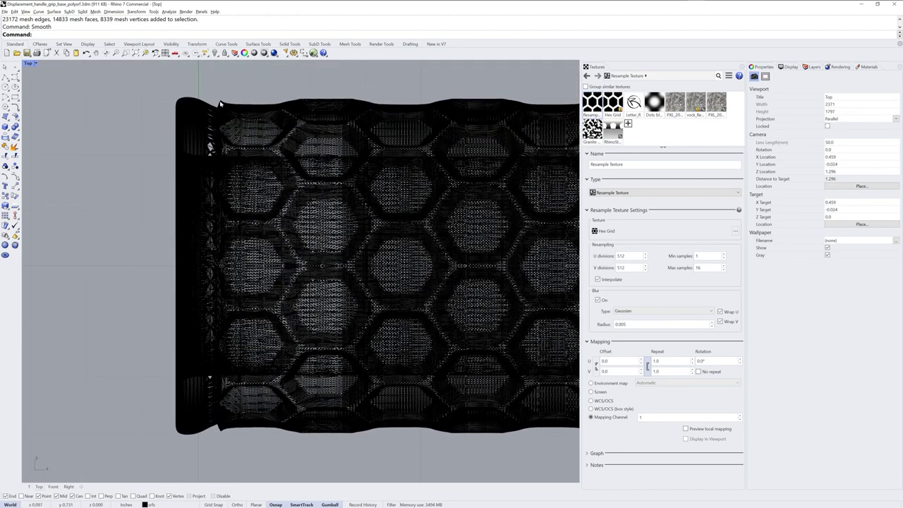
left_click_drag(213, 96, 225, 436)
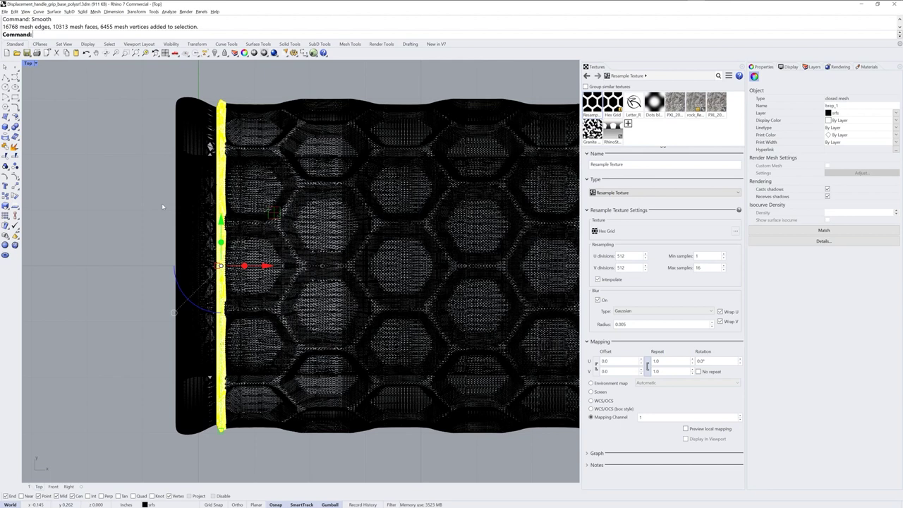
right_click(323, 36)
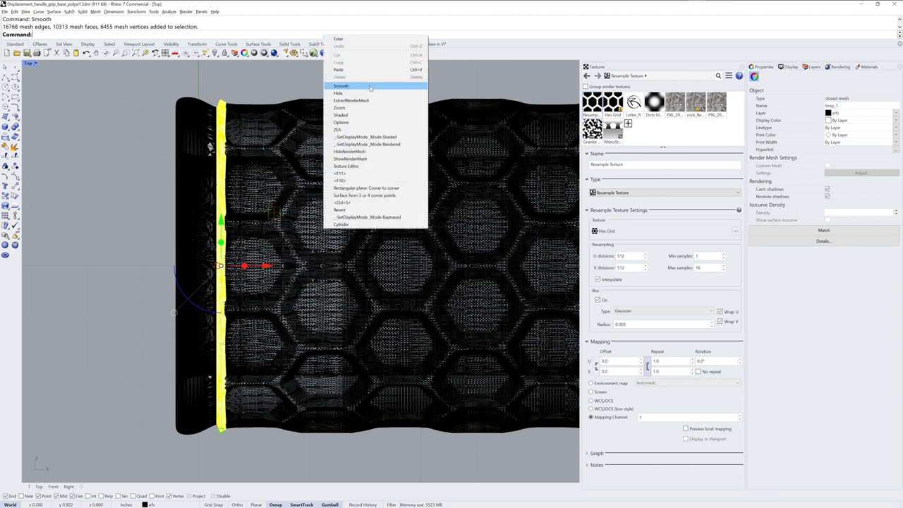
left_click(341, 85)
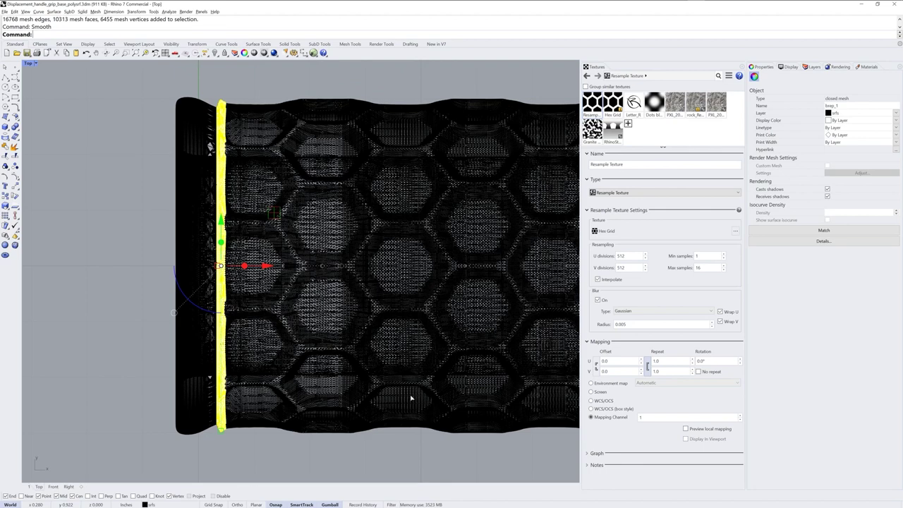
left_click(423, 310)
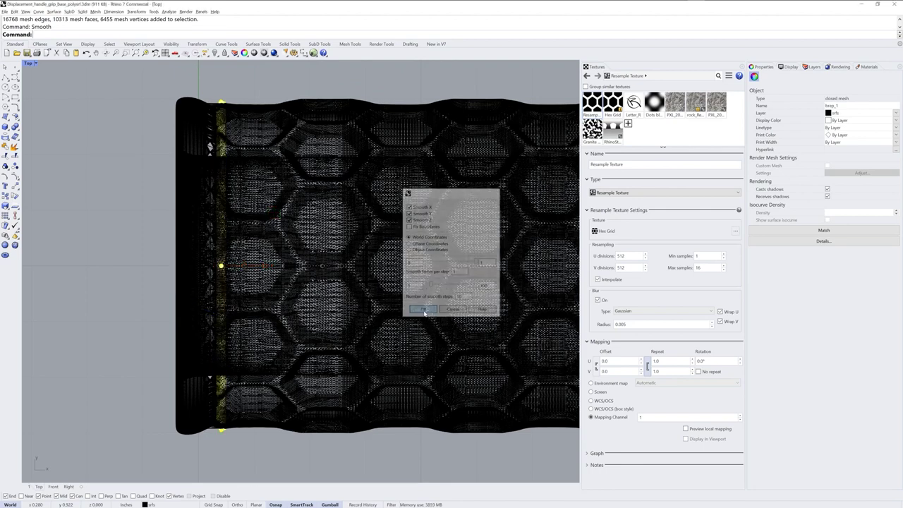
left_click(348, 444)
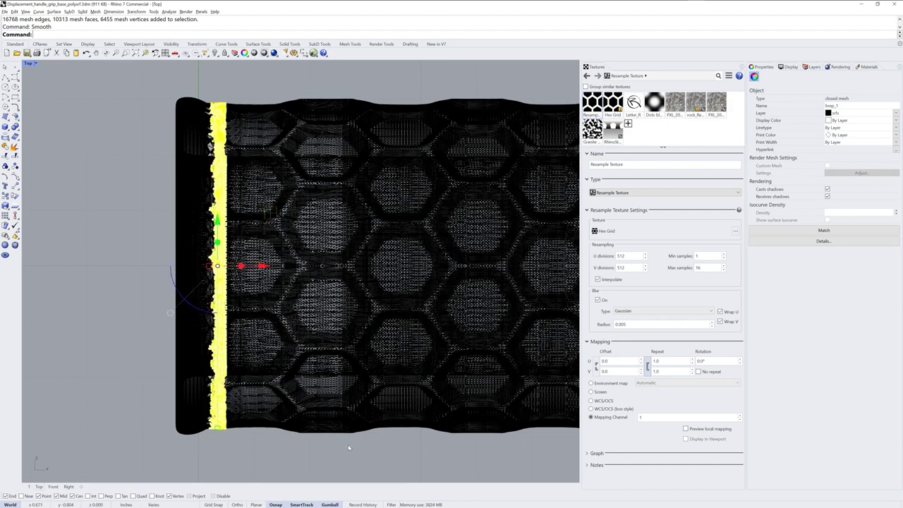
Step: Weld the whole extracted handle mesh with an angle tolerance of 90
left_click(29, 486)
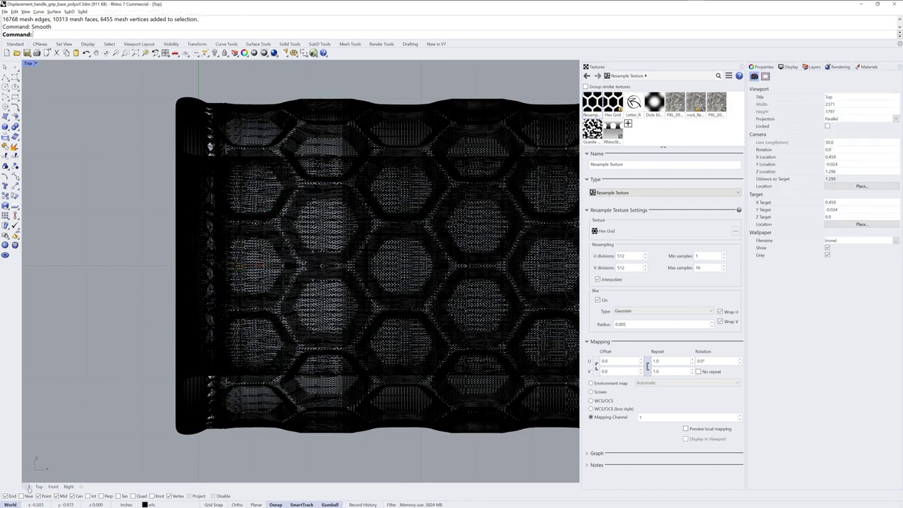
right_click_drag(413, 343, 416, 304)
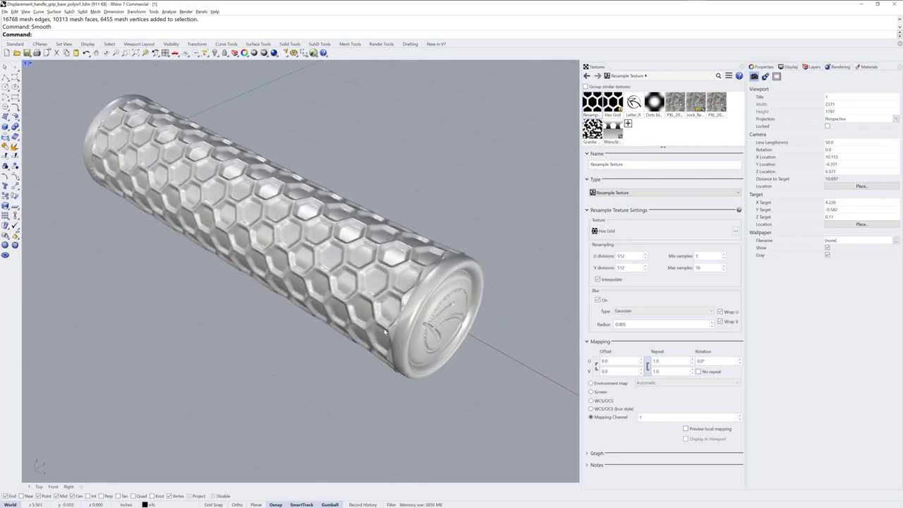
scroll(409, 300, "up", 5)
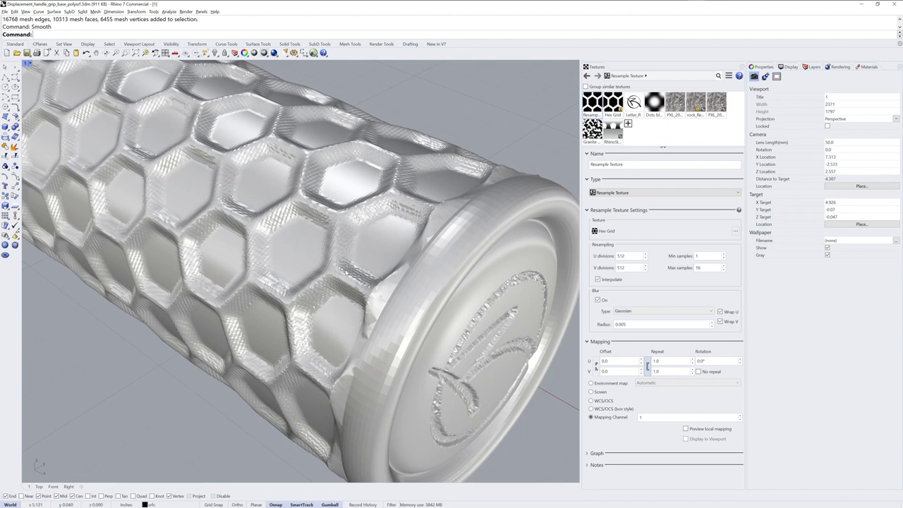
left_click(345, 273)
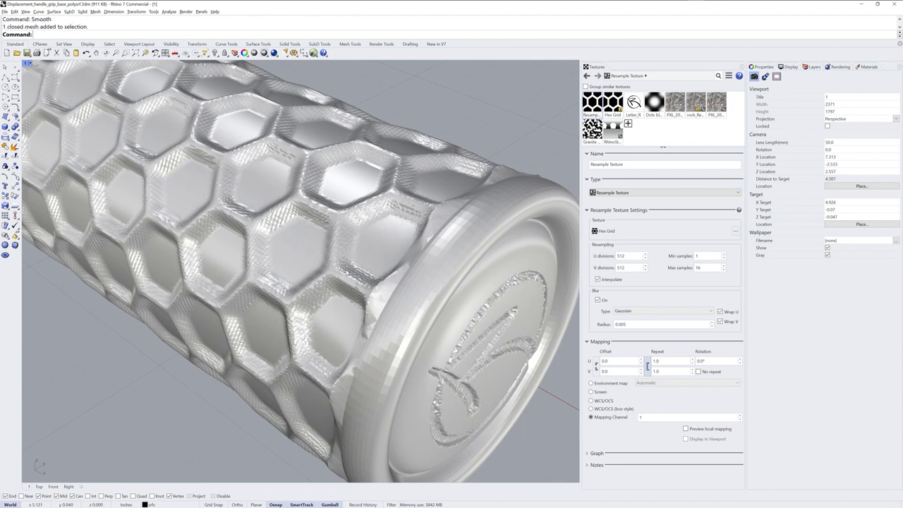
type("Weld")
key("Return")
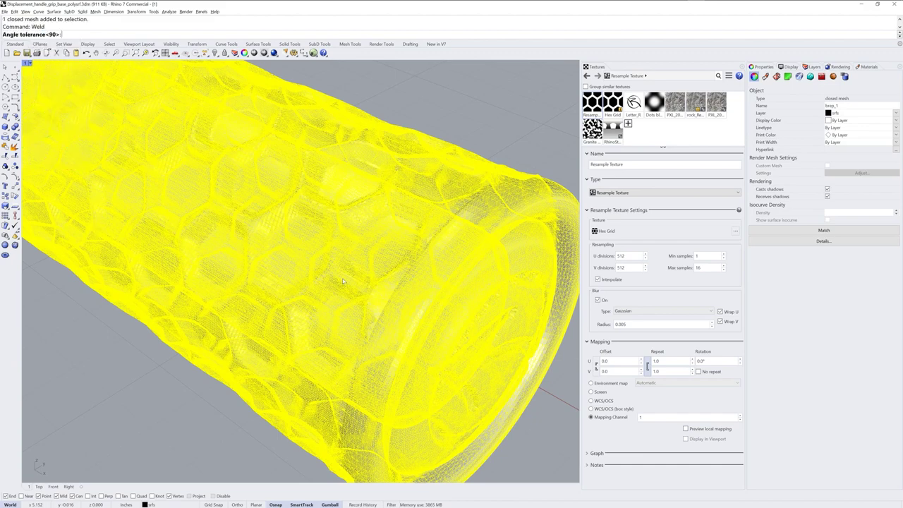
key("Return")
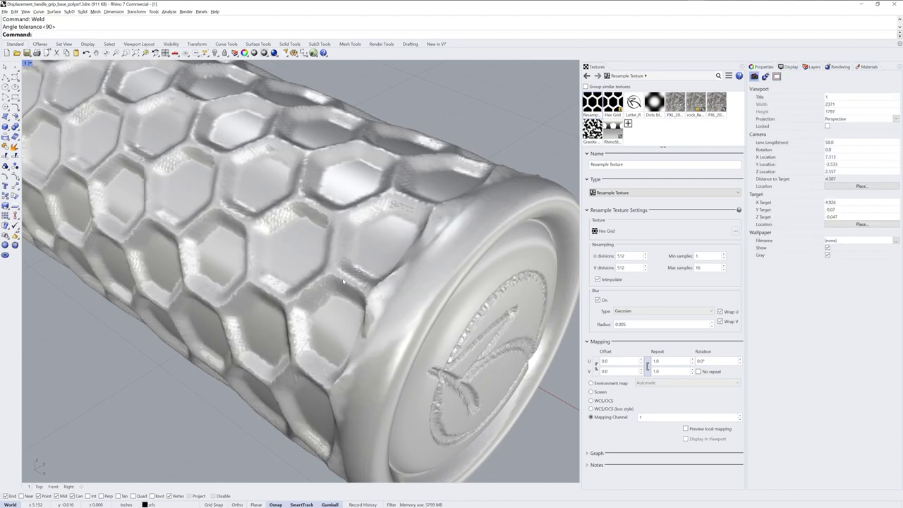
Step: Examine the welded handle from several angles and distances, including a close look at the engraved cap
scroll(455, 113, "down", 5)
right_click_drag(404, 203, 451, 326)
scroll(357, 271, "down", 3)
scroll(451, 326, "up", 4)
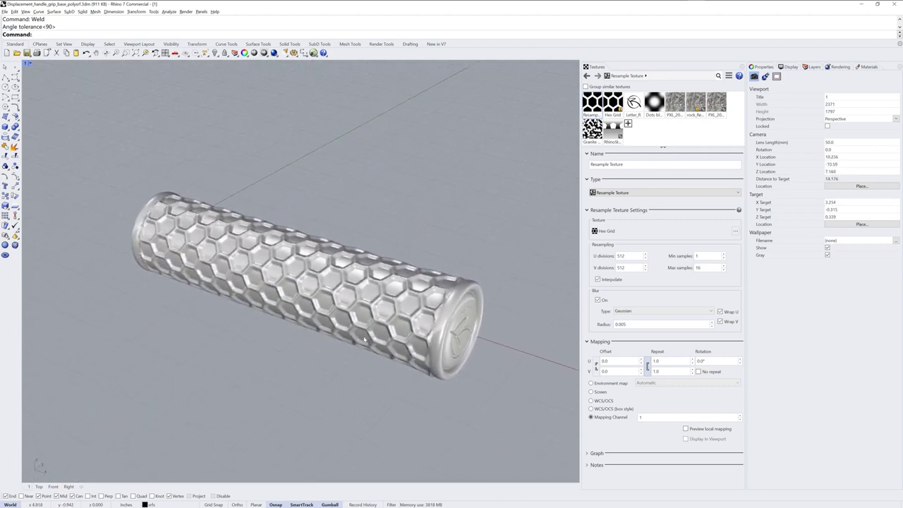
scroll(311, 378, "down", 5)
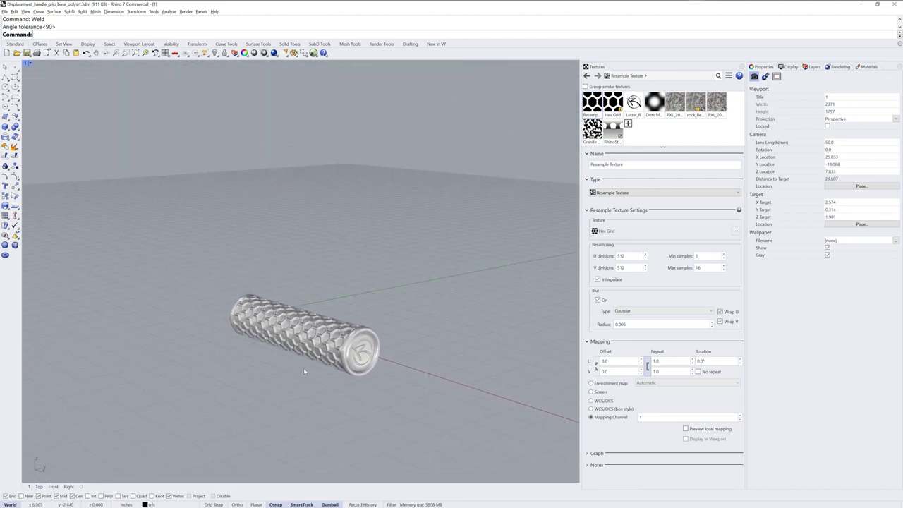
scroll(363, 353, "up", 5)
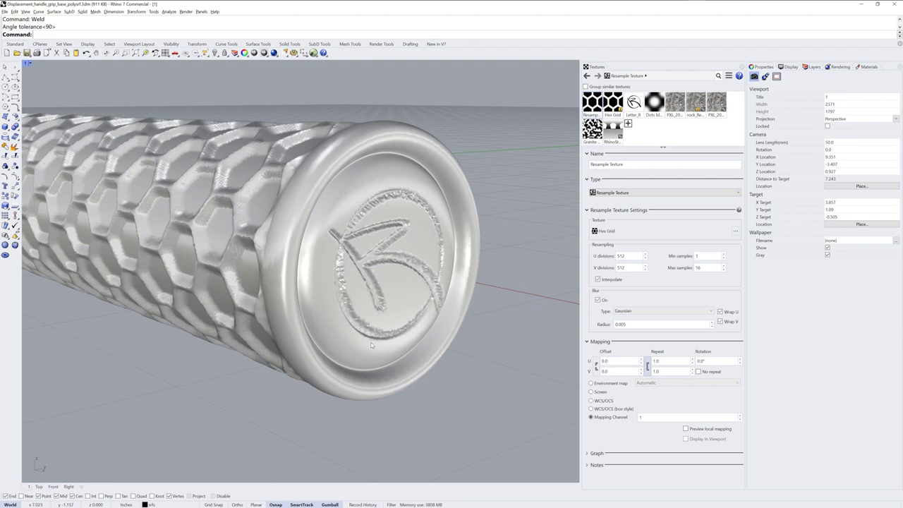
scroll(370, 343, "down", 3)
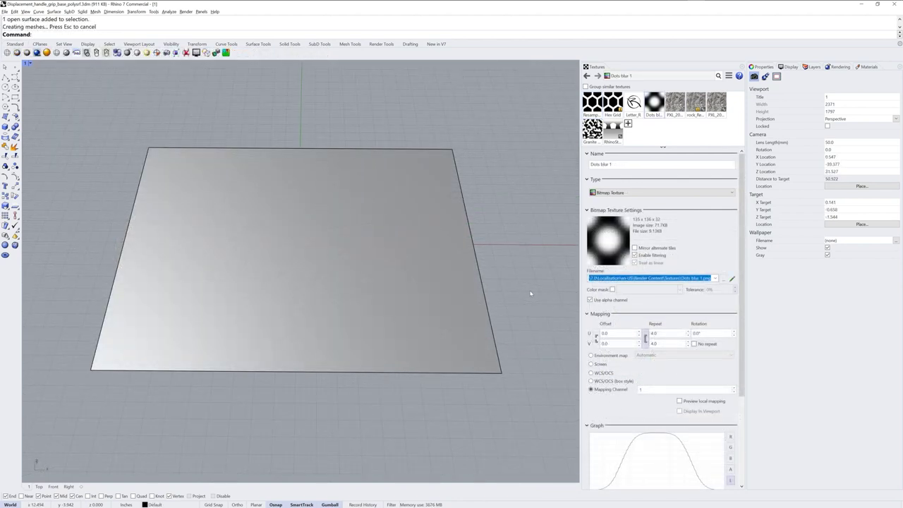
Step: Preview the flat surface's custom render mesh without altering its settings, and turn the custom mesh off
left_click(388, 306)
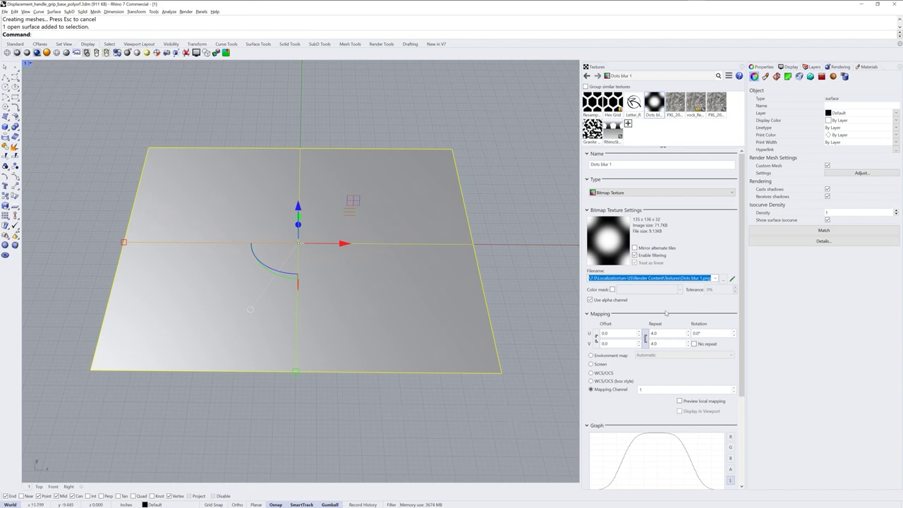
left_click(833, 174)
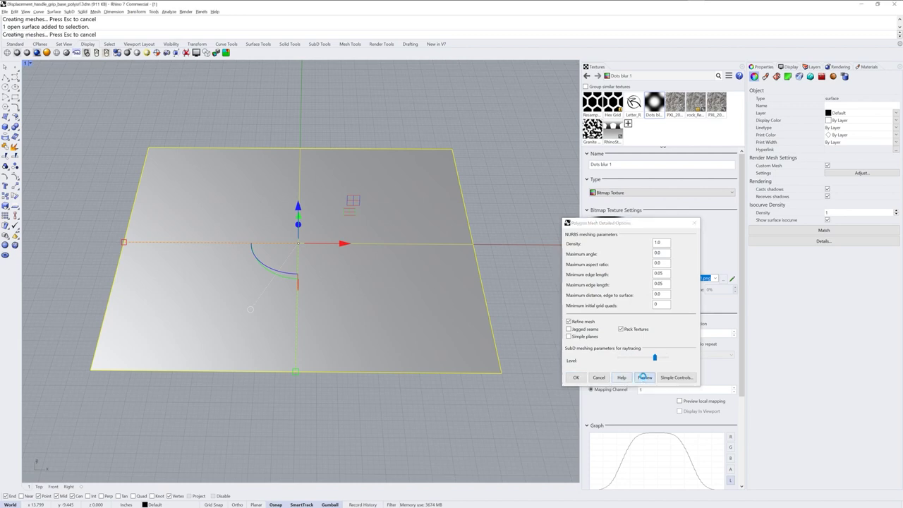
left_click(644, 377)
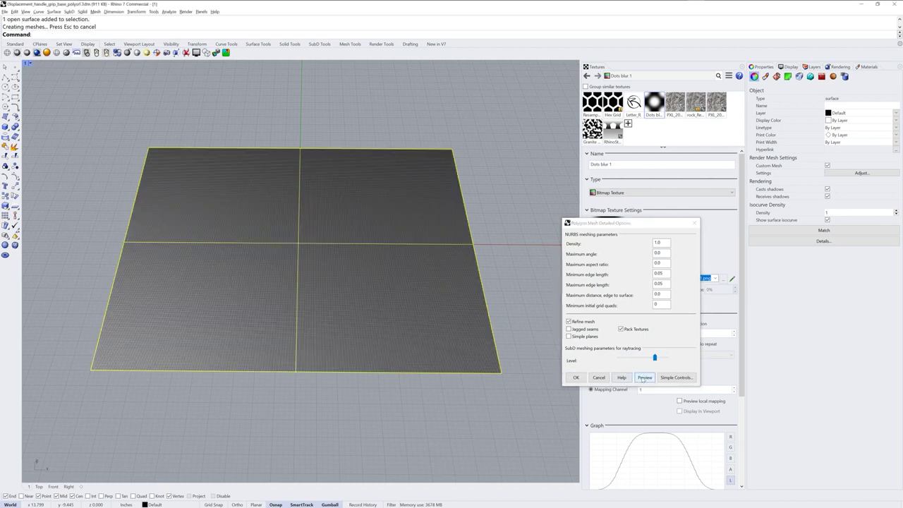
left_click(599, 379)
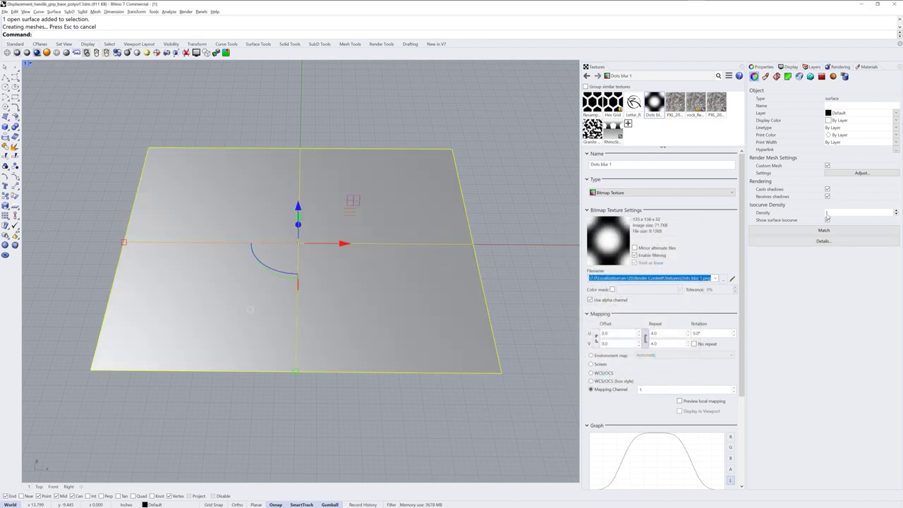
left_click(827, 165)
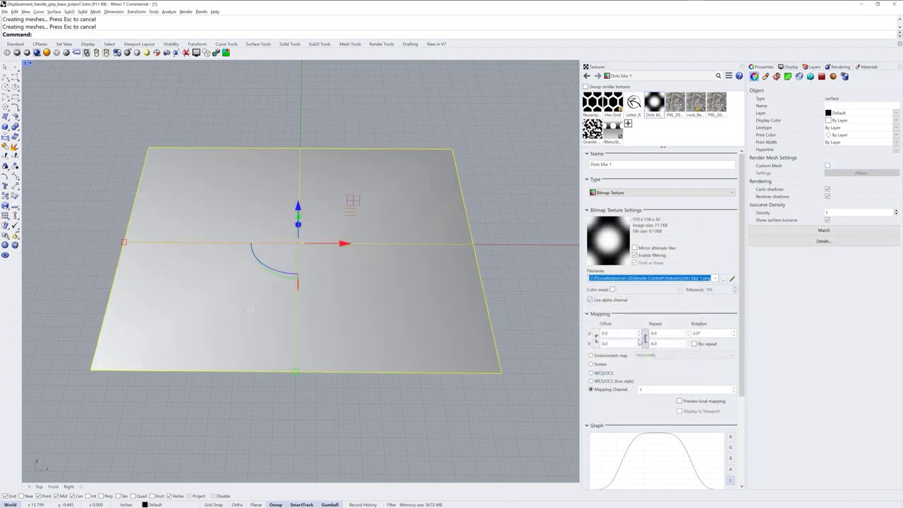
Step: Turn on displacement with the Granite Texture for the flat surface and set its initial quality to High
left_click(834, 77)
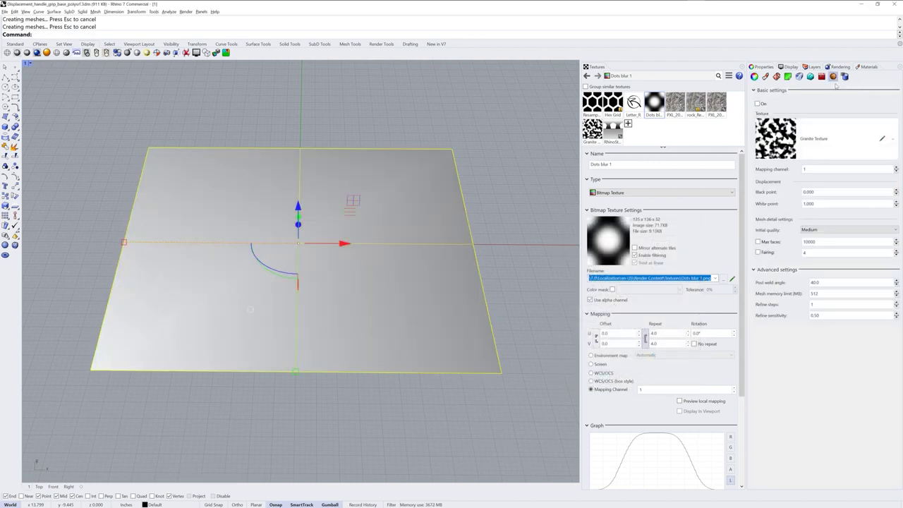
left_click(758, 104)
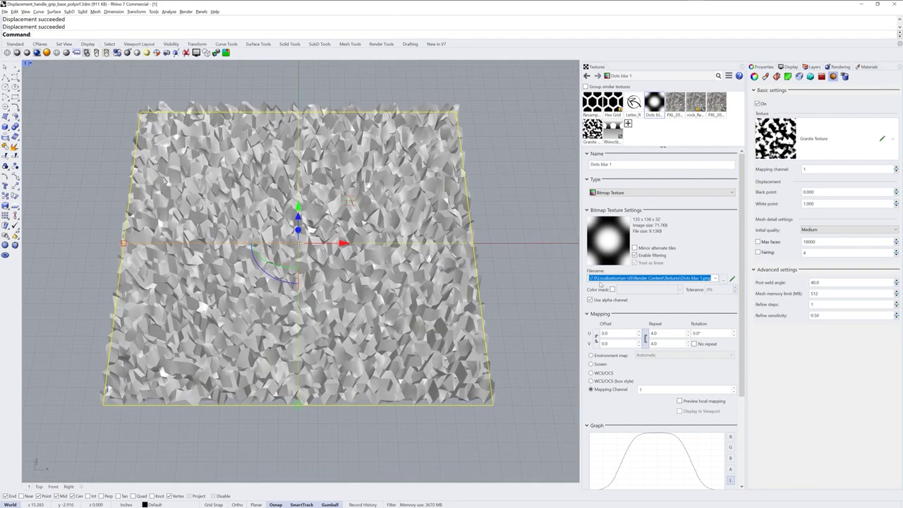
left_click(831, 231)
left_click(833, 247)
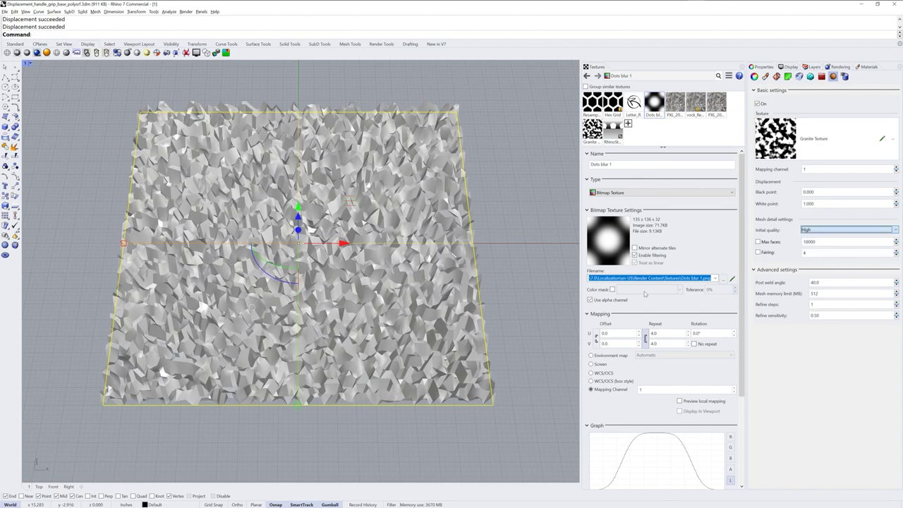
right_click_drag(478, 286, 479, 291)
right_click_drag(478, 292, 427, 304)
scroll(494, 292, "down", 3)
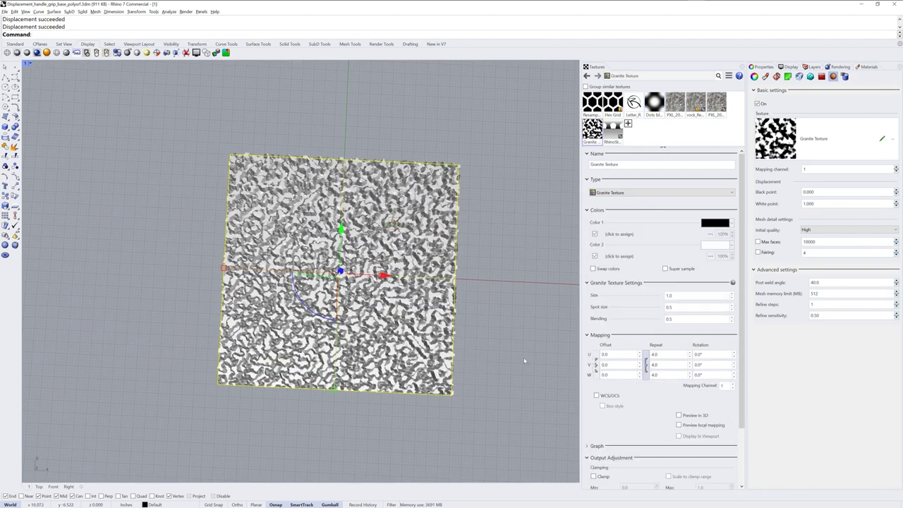
Step: Switch the surface's displacement texture to Dots blur 1
right_click_drag(523, 361, 521, 326)
right_click_drag(408, 323, 411, 350)
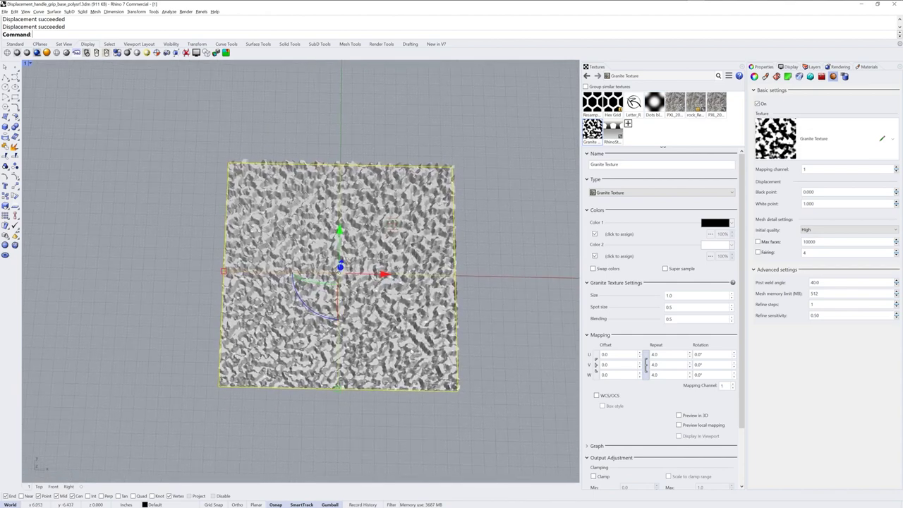
left_click(893, 140)
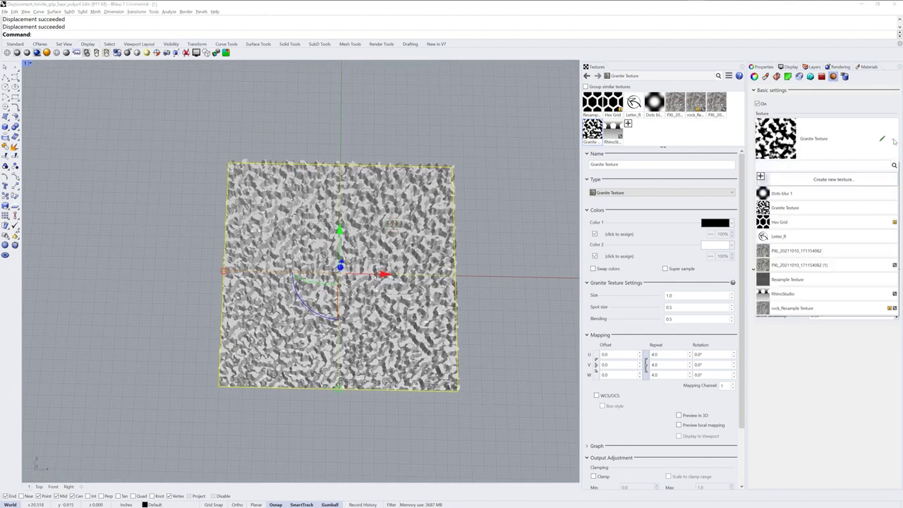
left_click(815, 194)
right_click_drag(480, 354, 463, 322)
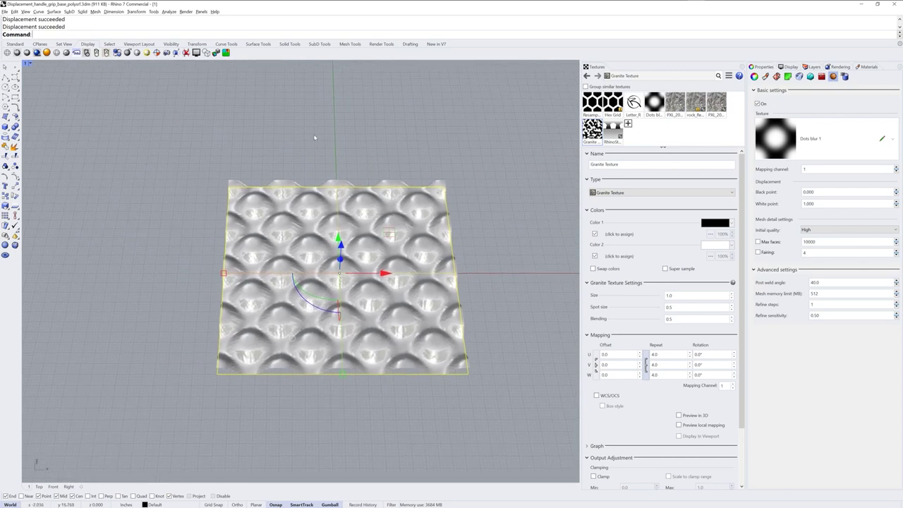
Step: Open a new floating viewport with its projection set to CopyActive
left_click(315, 134)
type("NewFloatingViewport")
key("Return")
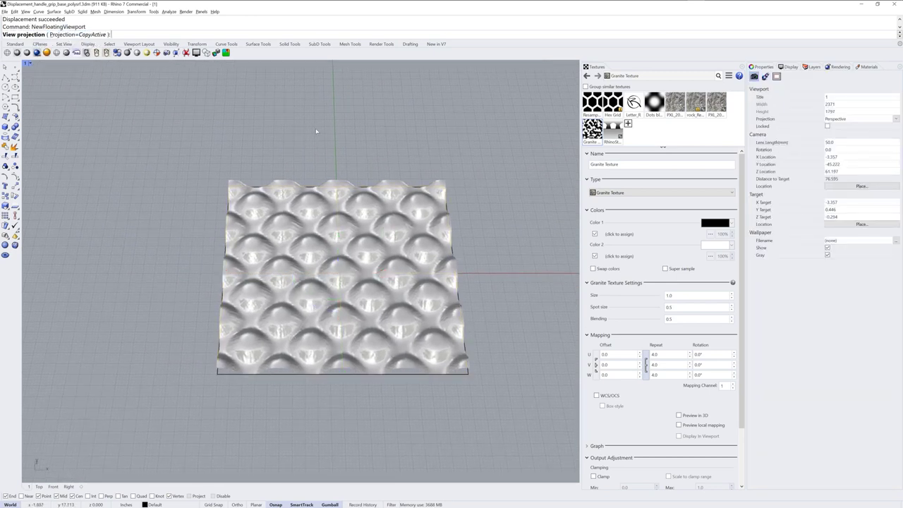
key("Return")
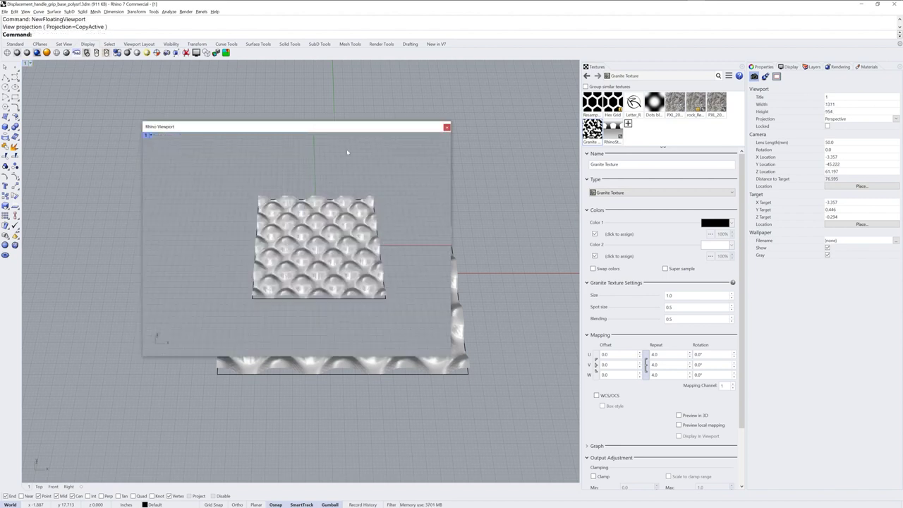
left_click_drag(353, 130, 349, 137)
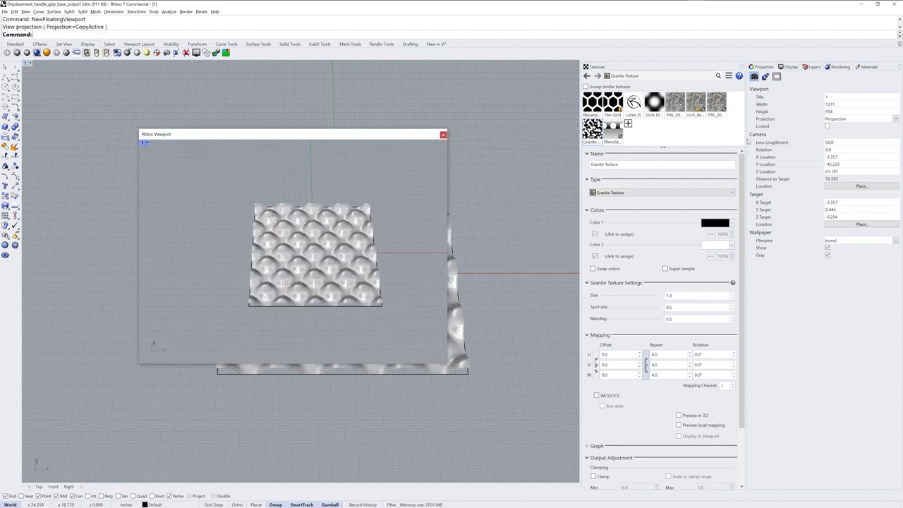
Step: Set the floating viewport's width and height to 1024 each
double_click(840, 106)
type("1024")
key("Tab")
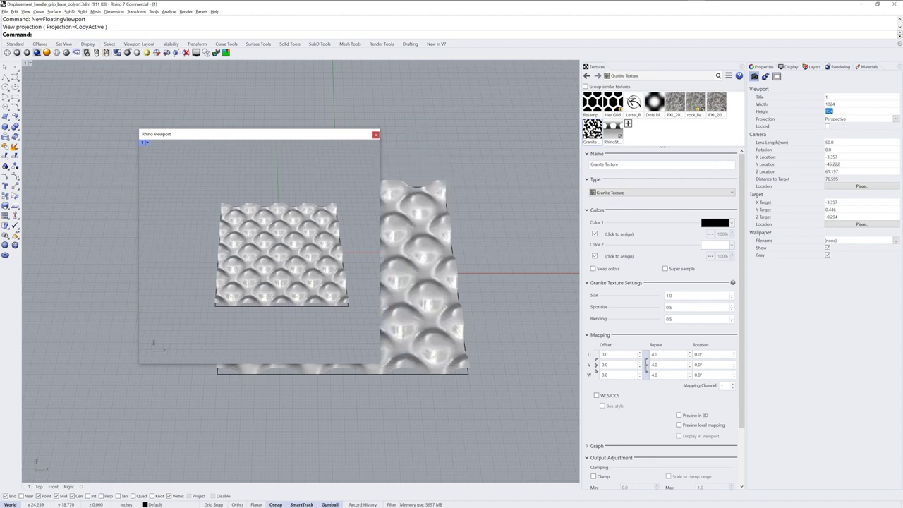
type("1024")
key("Return")
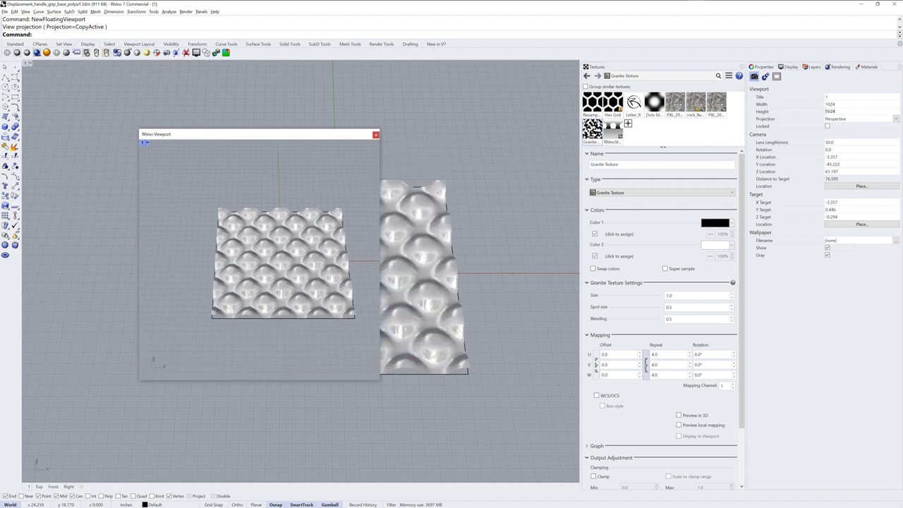
Step: Move the floating viewport away from the surface's far side and set it to the Top view
left_click_drag(147, 145, 323, 171)
left_click(321, 170)
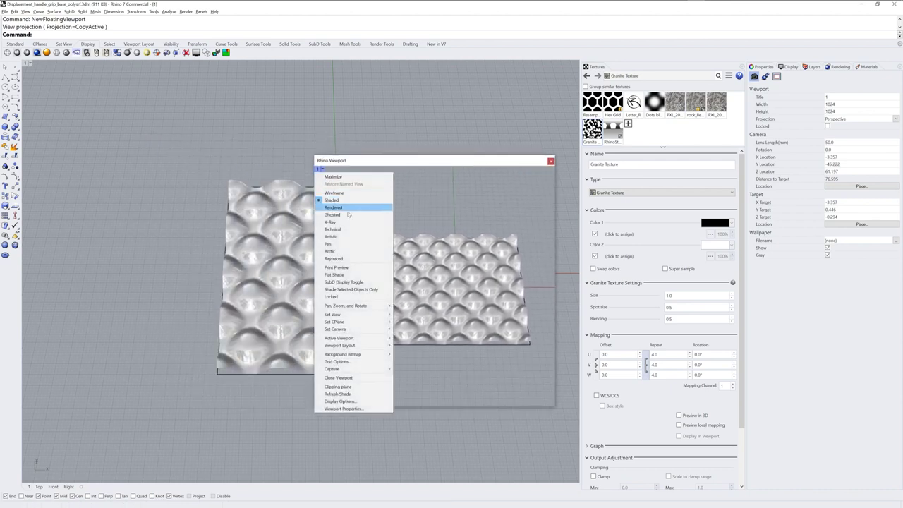
mouse_move(357, 314)
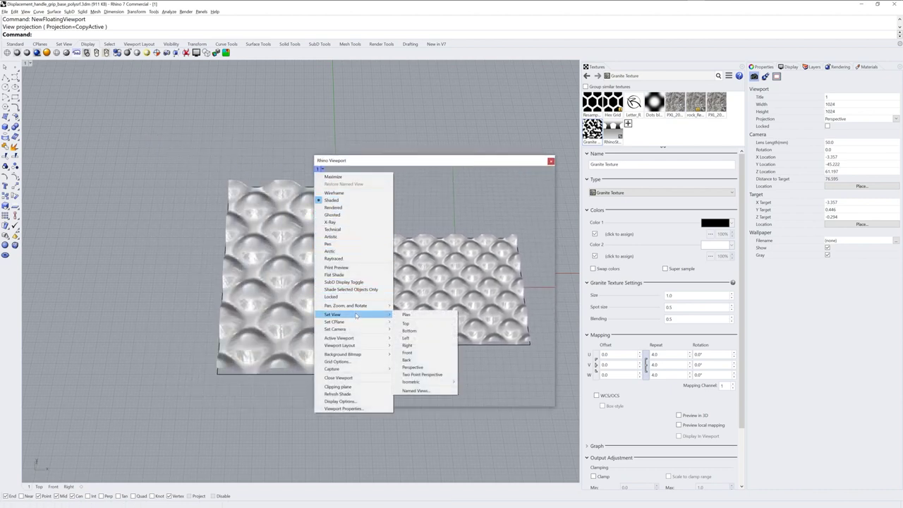
left_click(425, 324)
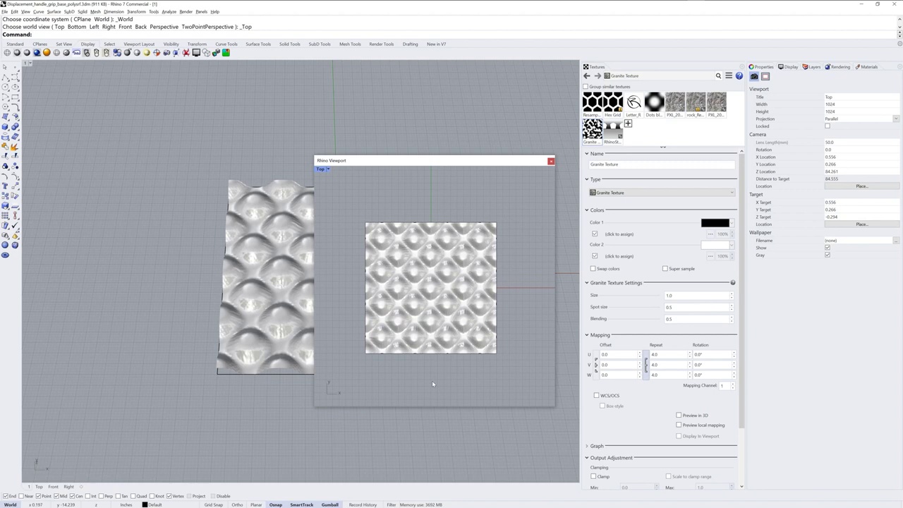
Step: Orient the floating viewport's camera to the displaced surface and zoom to fit the selected surface in it
type("rientCameraToSrf")
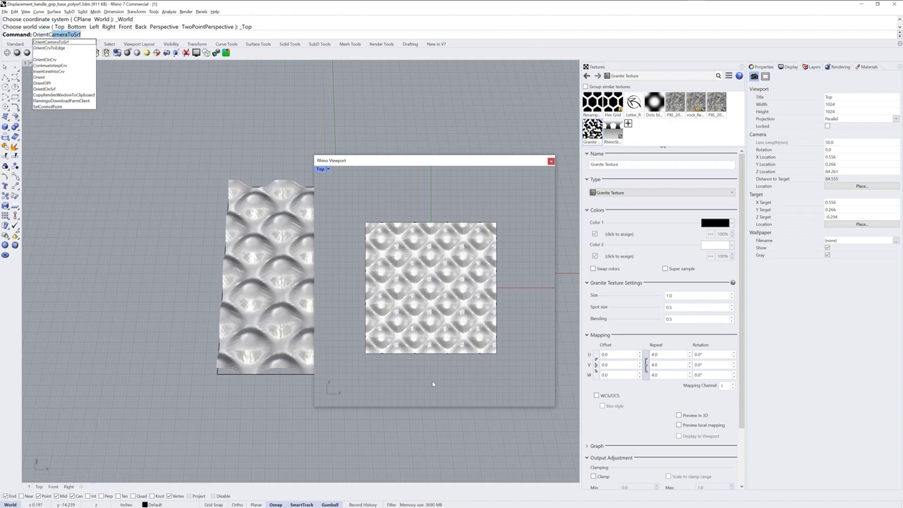
key("Return")
left_click(432, 312)
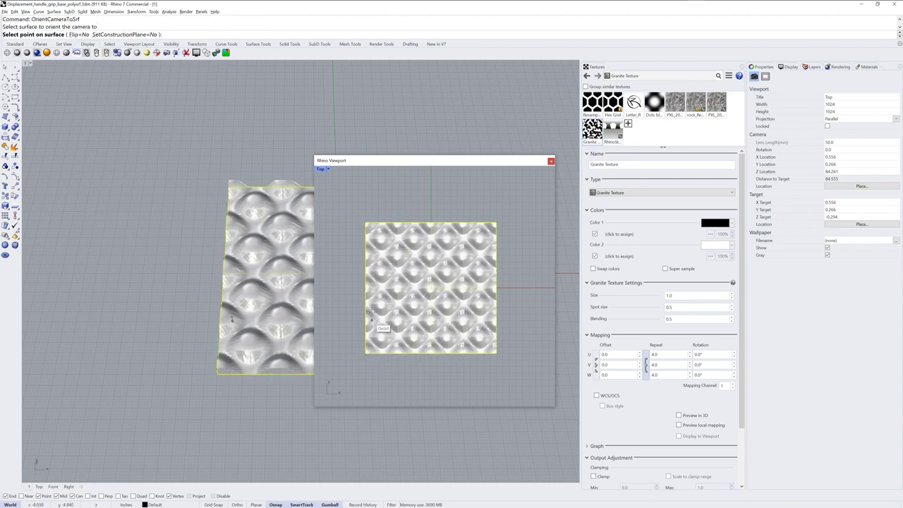
left_click(382, 351)
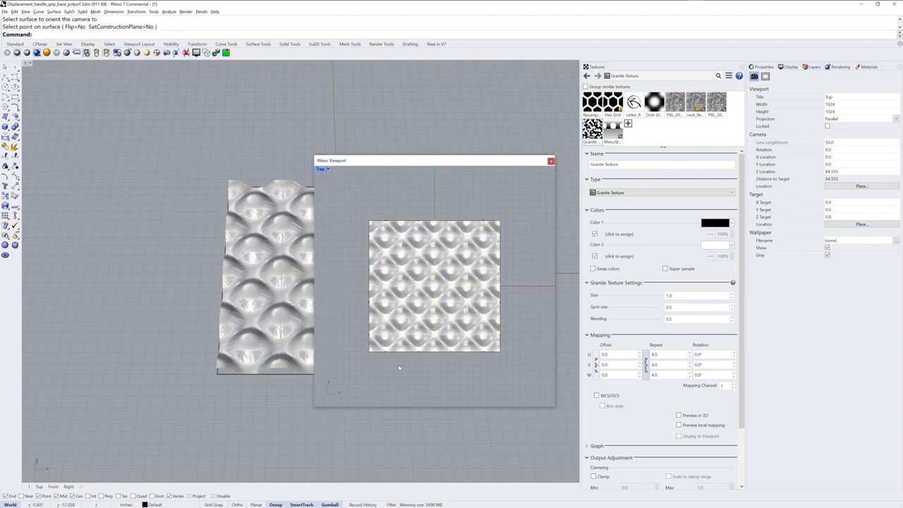
left_click(433, 336)
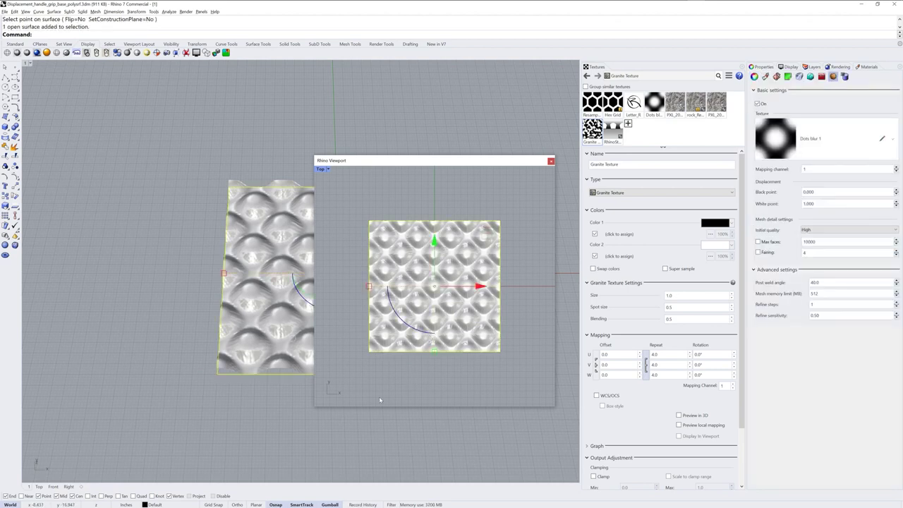
key("ctrl+shift+z")
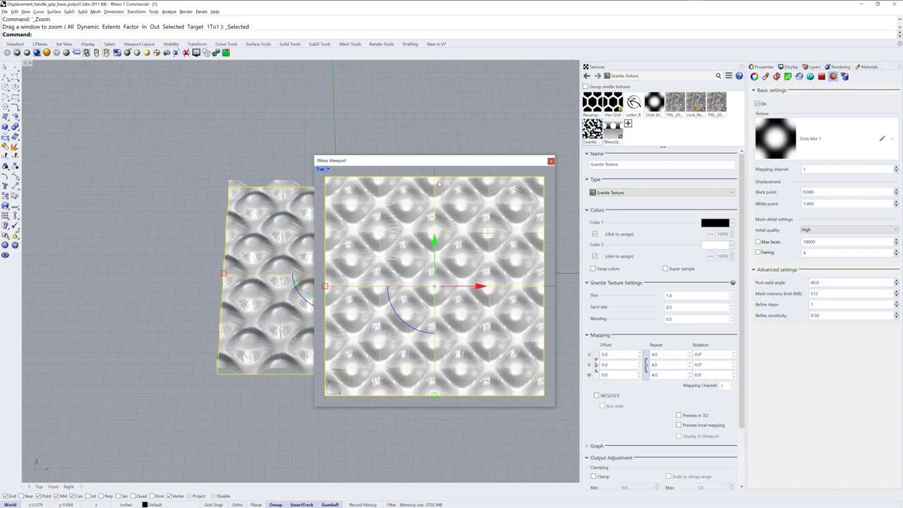
Step: Move the floating viewport slightly away from the surface and show its camera object with the Camera command's Toggle option
left_click_drag(439, 162, 450, 157)
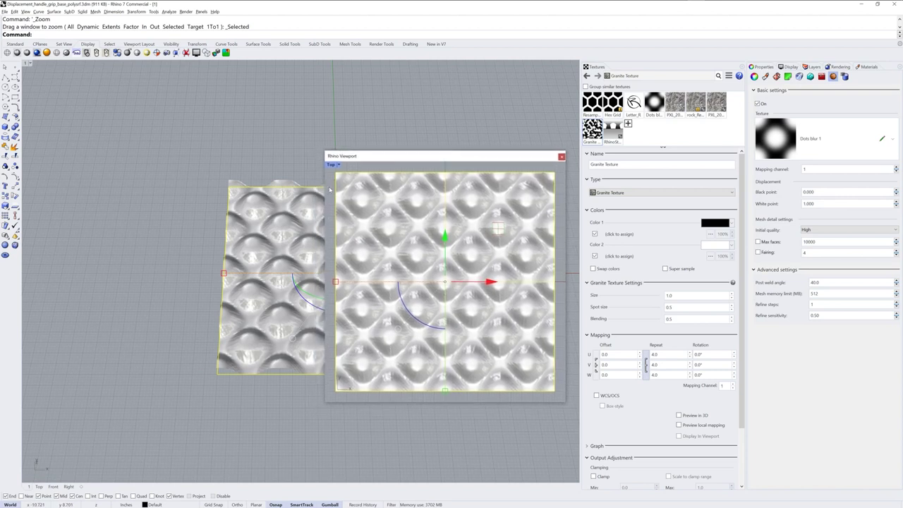
type("mera")
key("Return")
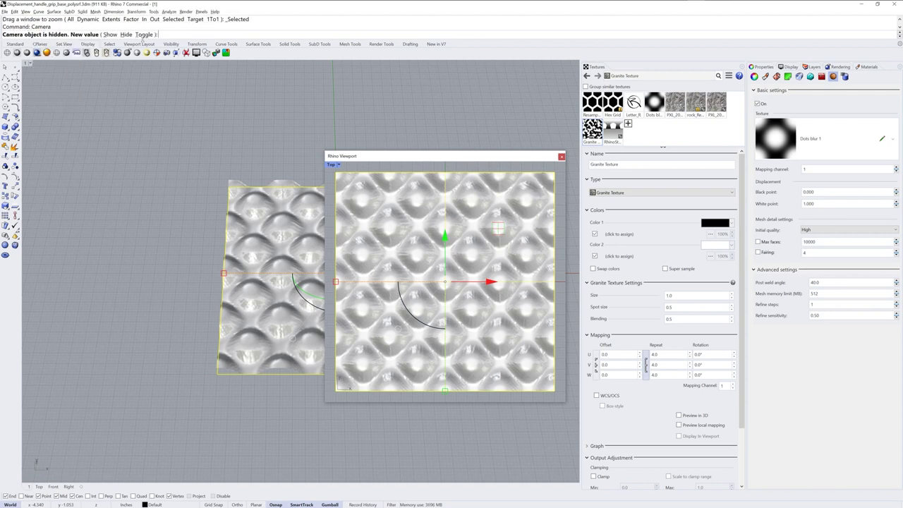
left_click(144, 34)
right_click_drag(230, 325, 189, 362)
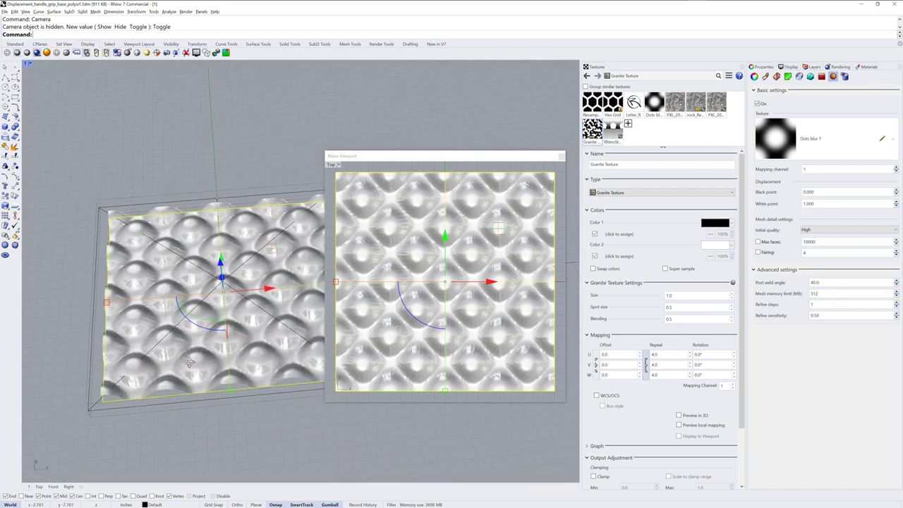
Step: Work in the main Top view and pull the camera frame's corner point onto the surface's corner, then return to the perspective view
left_click(39, 486)
scroll(196, 355, "down", 1)
right_click_drag(197, 356, 148, 324)
left_click(275, 198)
left_click_drag(275, 199, 265, 208)
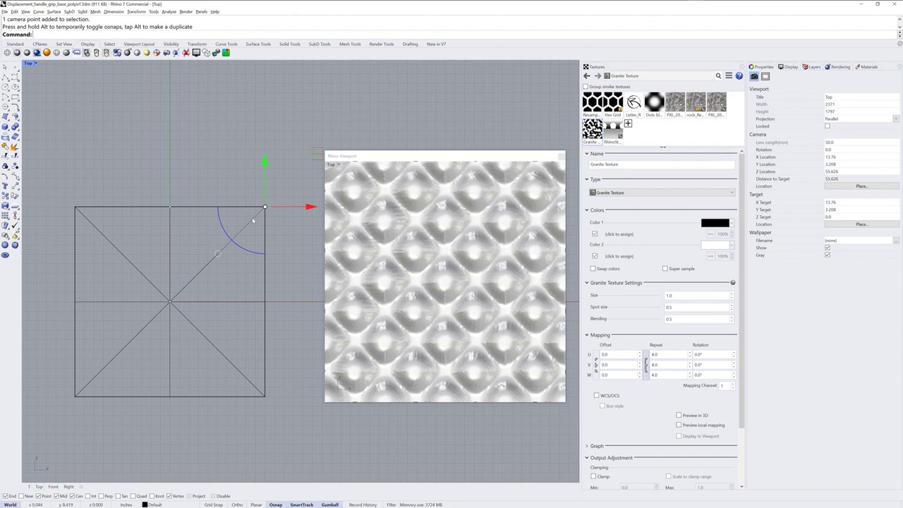
left_click(30, 486)
right_click_drag(70, 452, 213, 378)
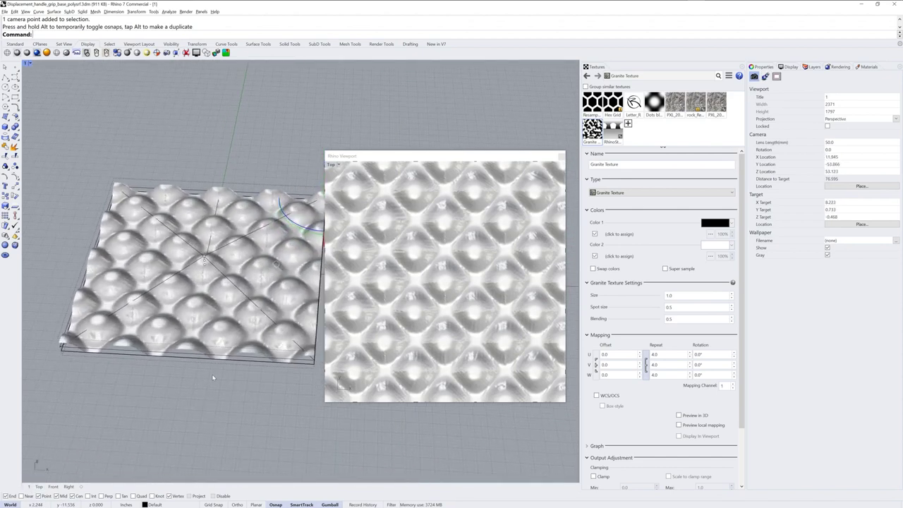
Step: Move the floating viewport clear of the surface and hide its camera object with the Camera command's Toggle option
left_click_drag(394, 159, 433, 148)
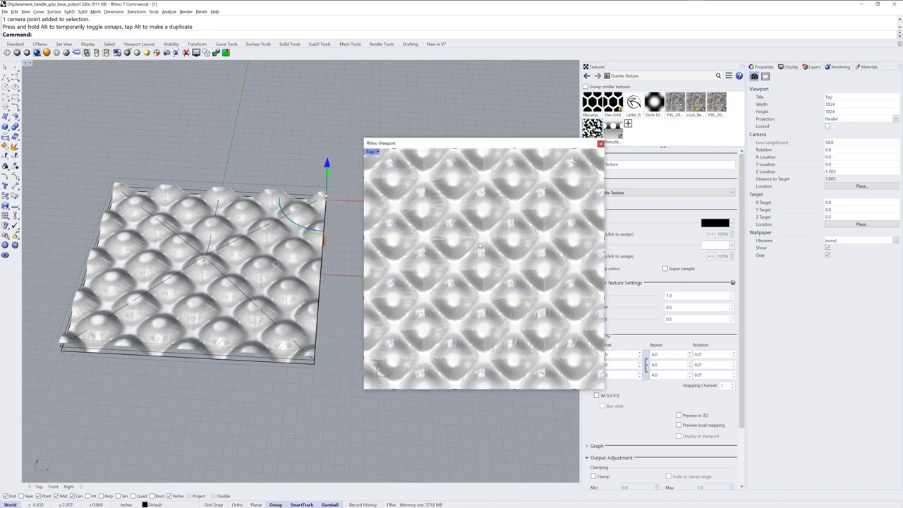
type("amera")
key("Return")
left_click(144, 35)
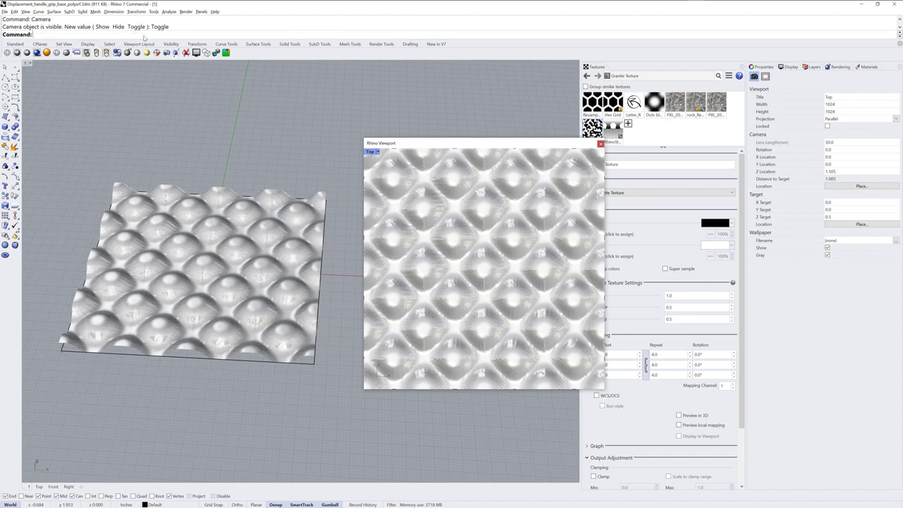
Step: Move the floating viewport to the empty area beside the surface and arrange the perspective view so both are unobstructed
left_click_drag(484, 145, 200, 225)
mouse_move(332, 233)
right_mouse_down()
mouse_move(461, 196)
mouse_move(339, 246)
right_mouse_up()
left_click_drag(200, 224, 145, 235)
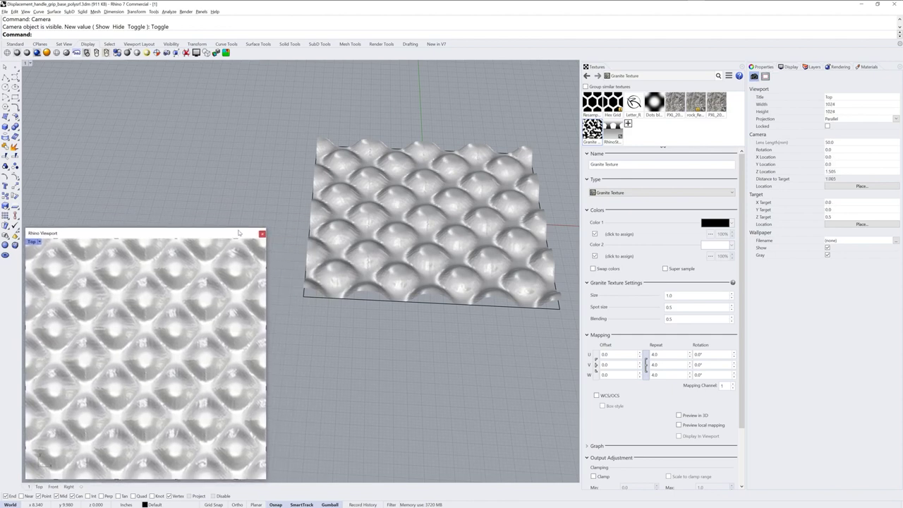
right_click_drag(424, 247, 464, 248)
scroll(464, 248, "up", 5)
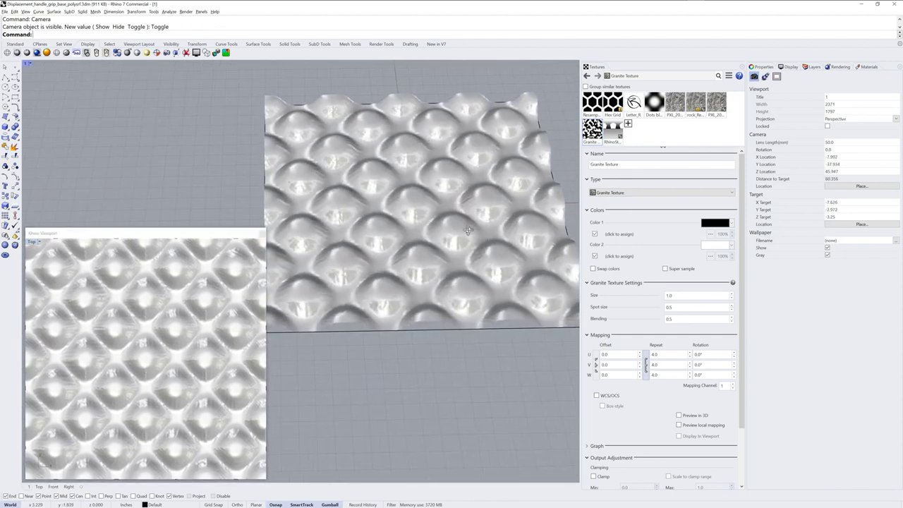
scroll(468, 231, "down", 2)
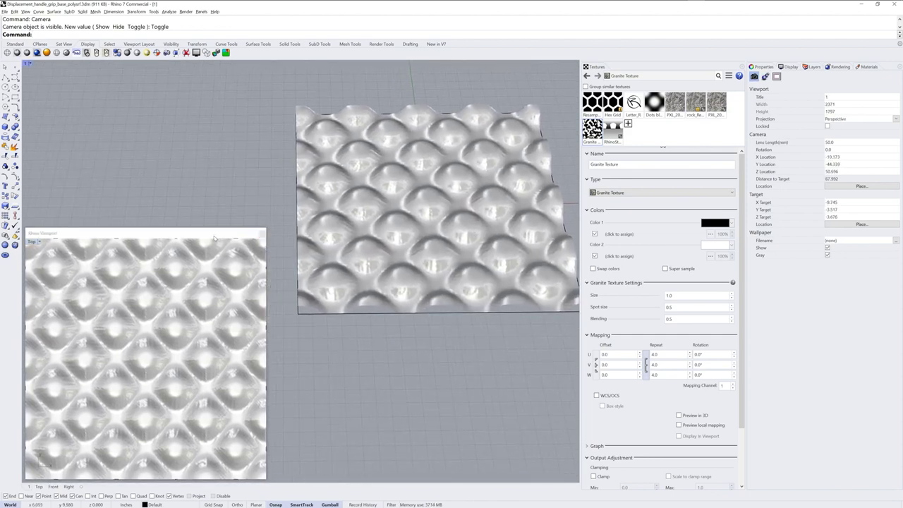
Step: Turn on the depth display in the floating Top viewport with the ShowZBuffer command
left_click(205, 234)
type("ShowZBuffer")
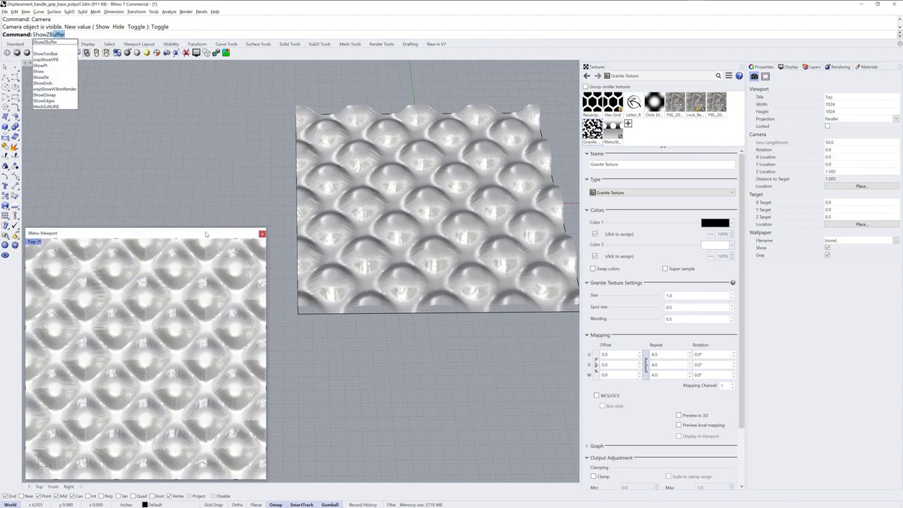
key("Return")
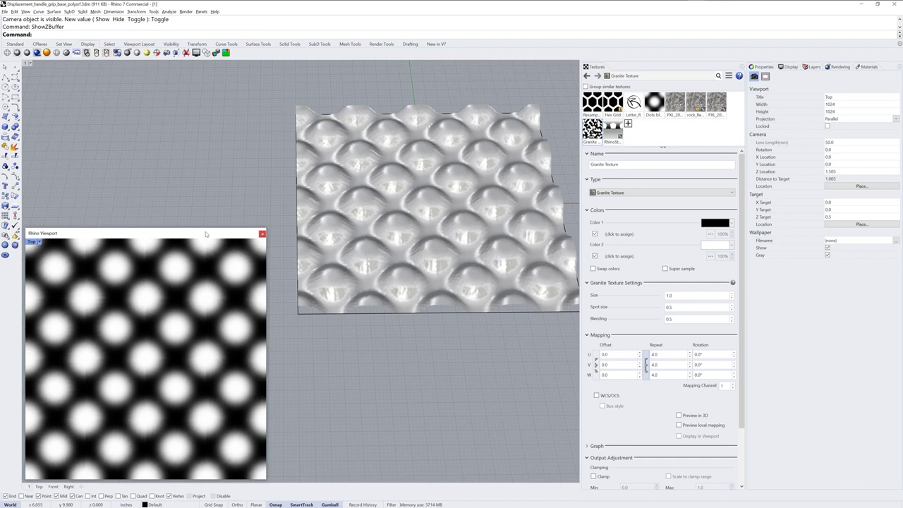
Step: Try ShowZBuffer in the perspective viewport, switch it off again, and nudge the floating viewport slightly
right_click_drag(459, 328, 436, 356)
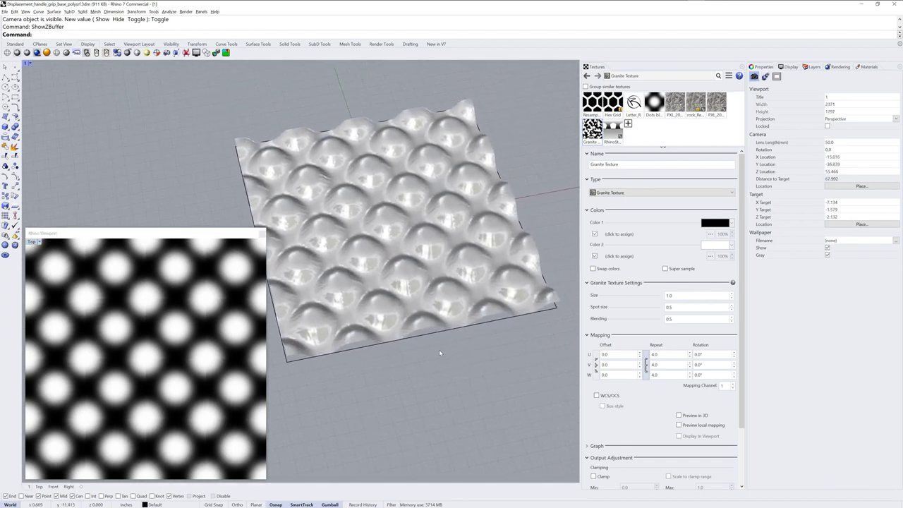
key("Return")
mouse_move(431, 350)
right_mouse_down()
mouse_move(430, 379)
mouse_move(432, 317)
mouse_move(429, 384)
mouse_move(432, 314)
right_mouse_up()
key("Return")
left_click_drag(225, 235, 226, 231)
right_click_drag(423, 339, 465, 332)
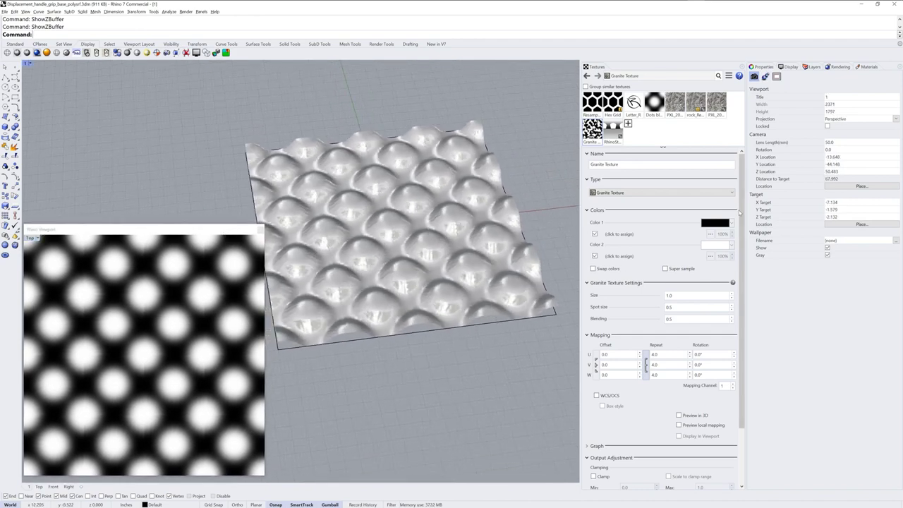
Step: Select the surface and try the displacement textures Granite Texture and Letter_R, ending with rock_Resample Texture
left_click(484, 329)
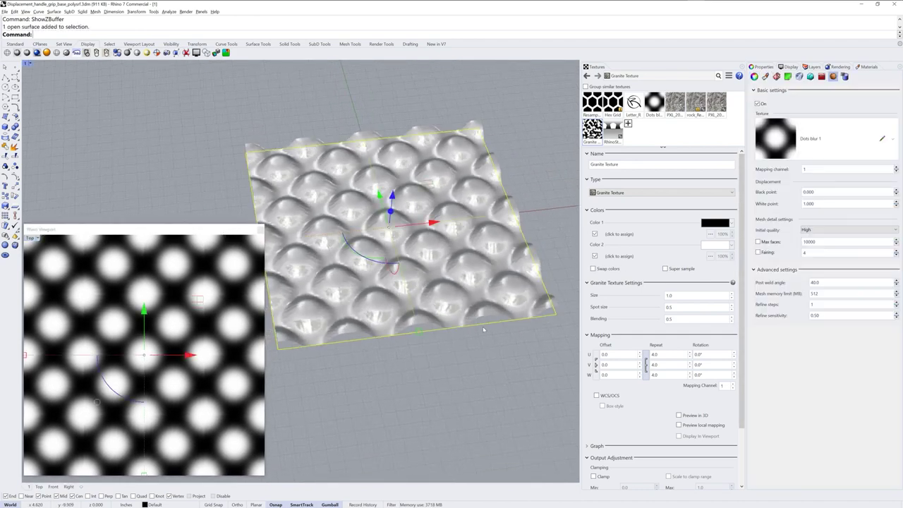
left_click(893, 141)
left_click(816, 208)
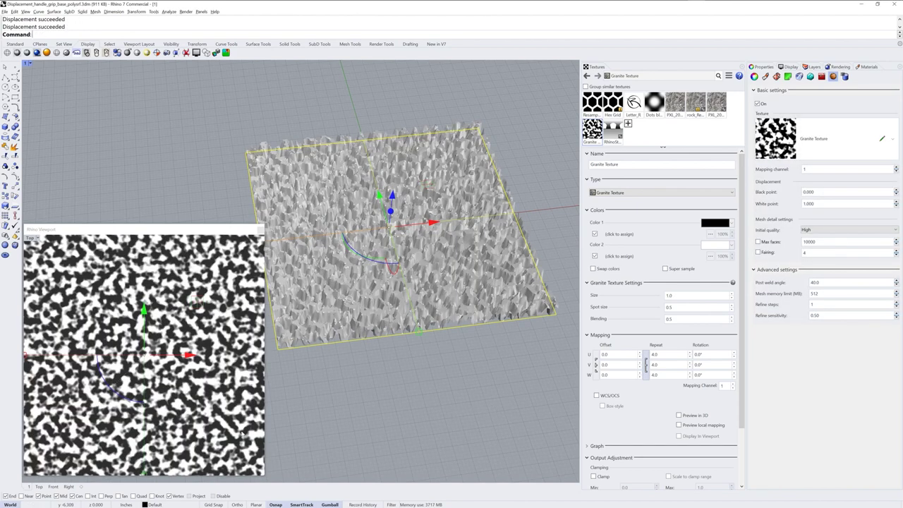
left_click(893, 141)
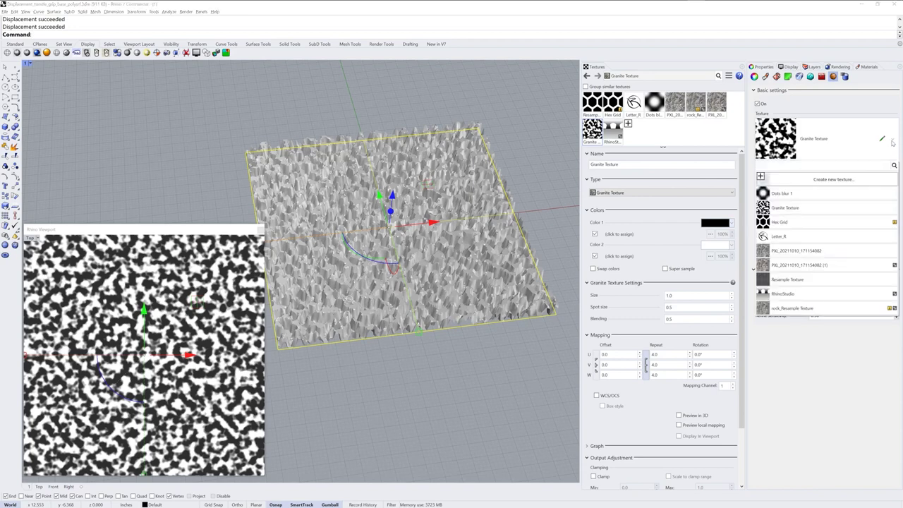
left_click(824, 239)
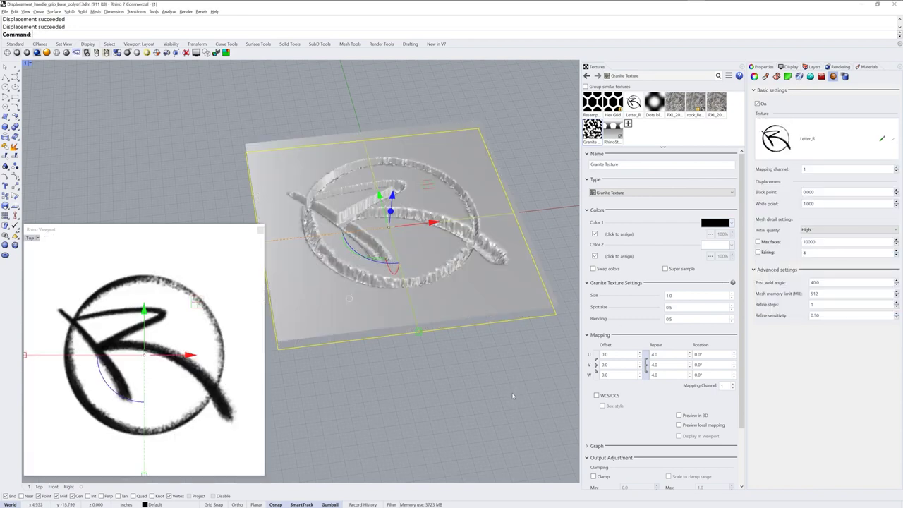
left_click(892, 142)
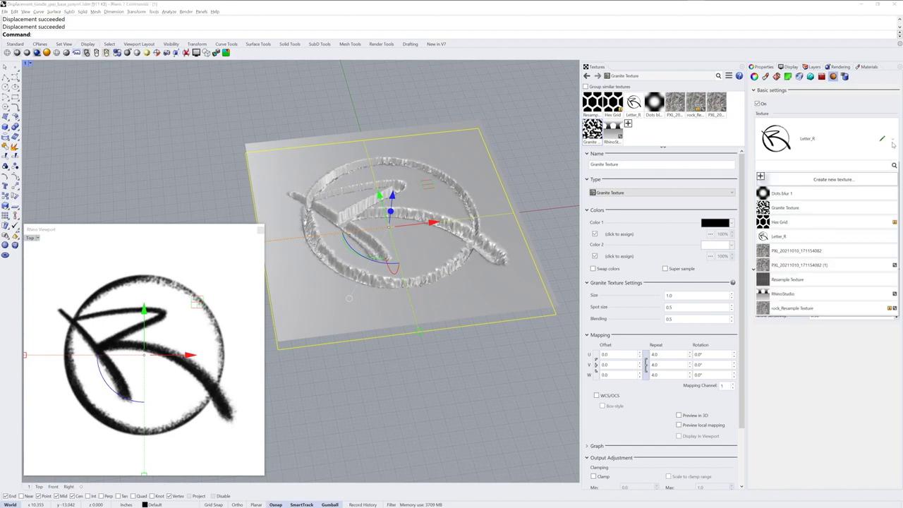
left_click(815, 309)
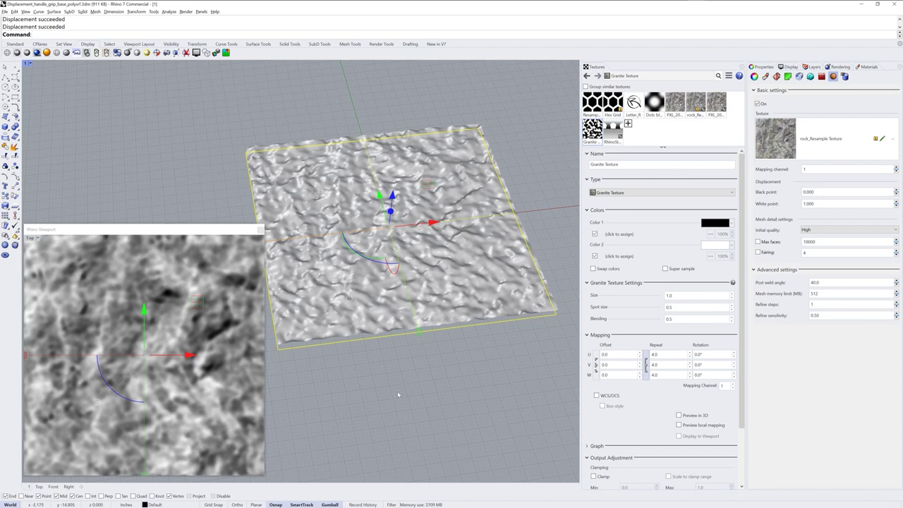
Step: Deselect the surface, activate the floating Top viewport and move it slightly towards the middle of the modelling area
key("Escape")
left_click(189, 230)
left_click_drag(189, 230, 219, 205)
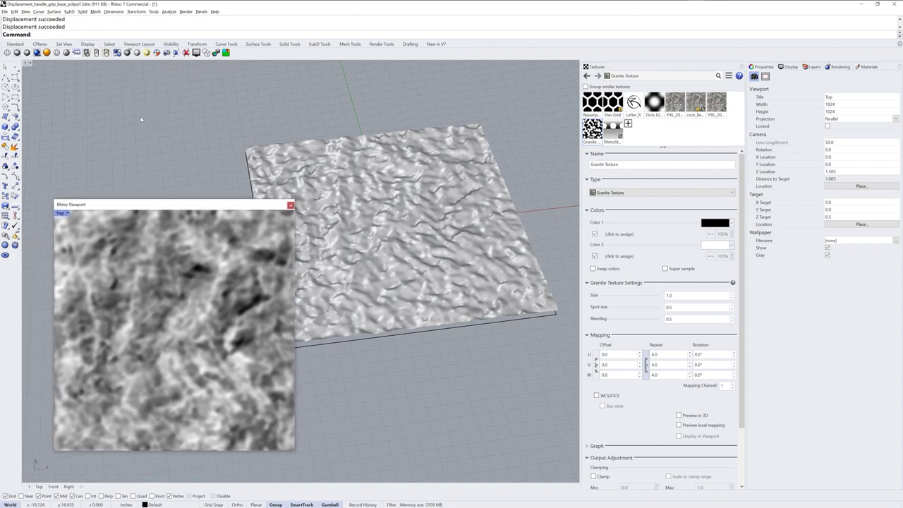
Step: Try the file capture settings for the floating Top viewport with scale 1 and scale 2, and leave without capturing
left_click(167, 53)
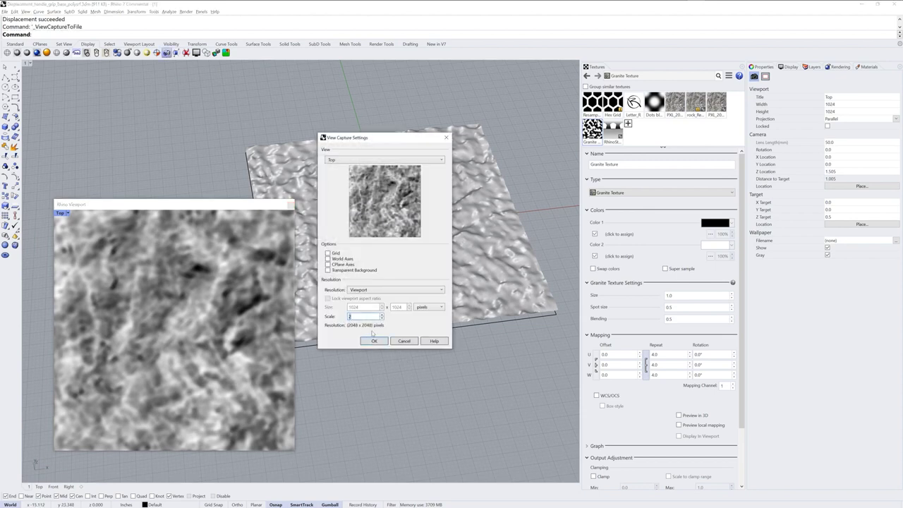
type("1")
type("2")
left_click(405, 342)
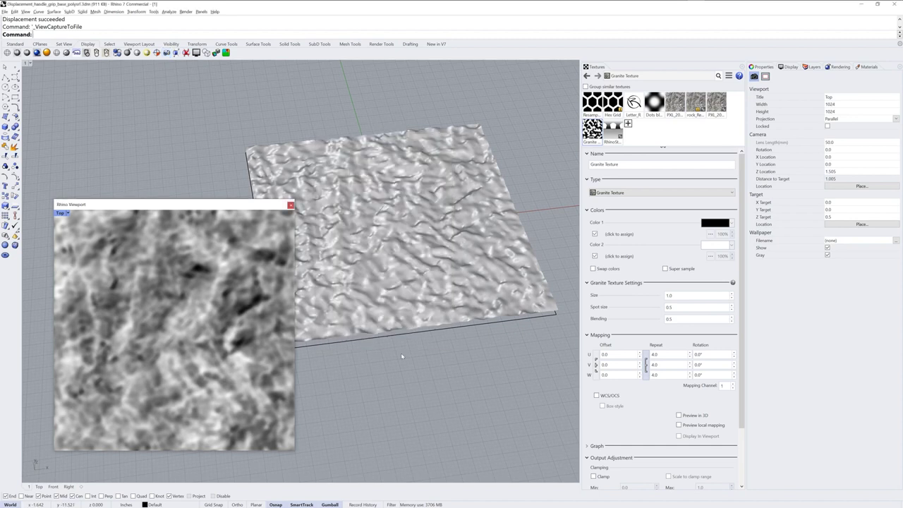